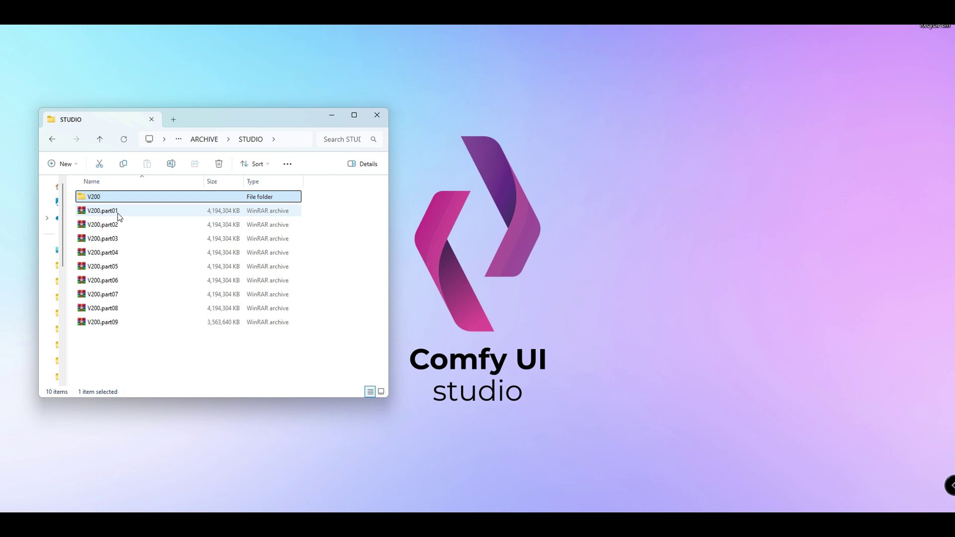
- Extract V200.part01 with WinRAR into a V200 folder
{"action": "left_click", "coordinate": [109, 212]}
{"action": "right_click", "coordinate": [106, 214]}
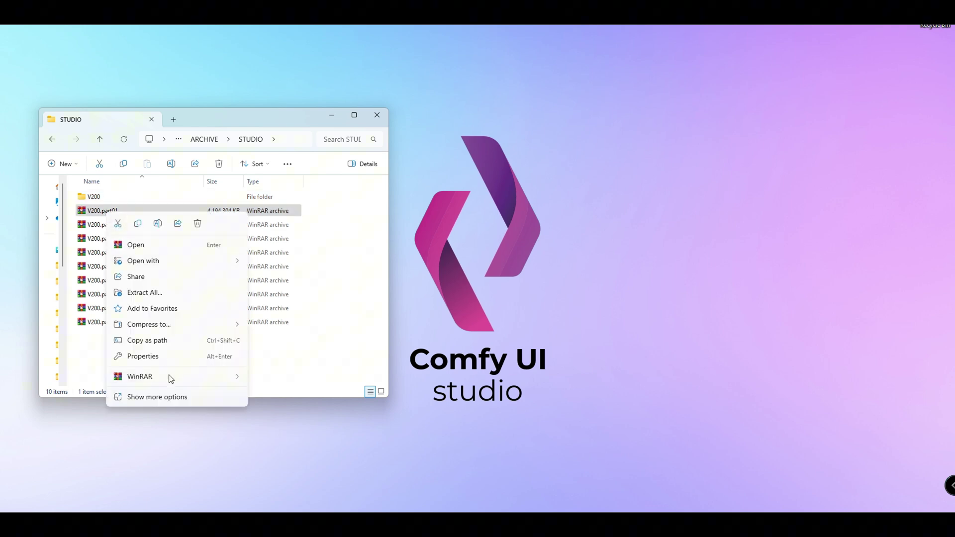
{"action": "mouse_move", "coordinate": [172, 378]}
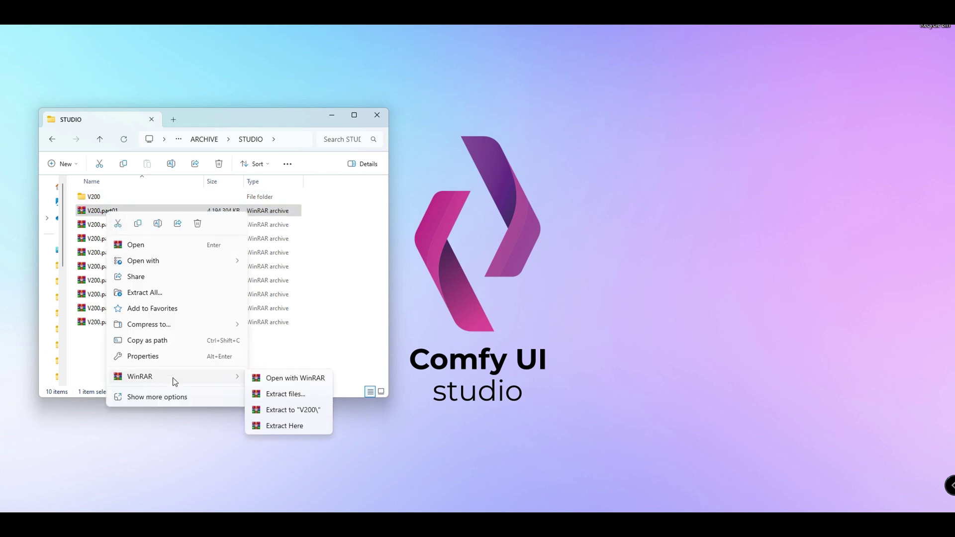
{"action": "left_click", "coordinate": [295, 410]}
- Open the V200 folder and highlight the 1-DOWNLOAD ALL MODELS and START scripts
{"action": "double_click", "coordinate": [97, 197]}
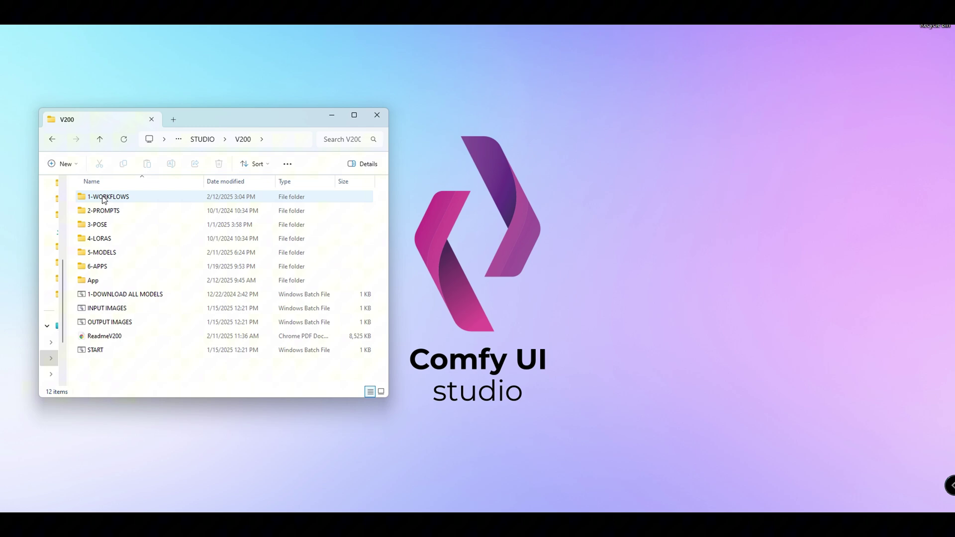
{"action": "left_click", "coordinate": [118, 295]}
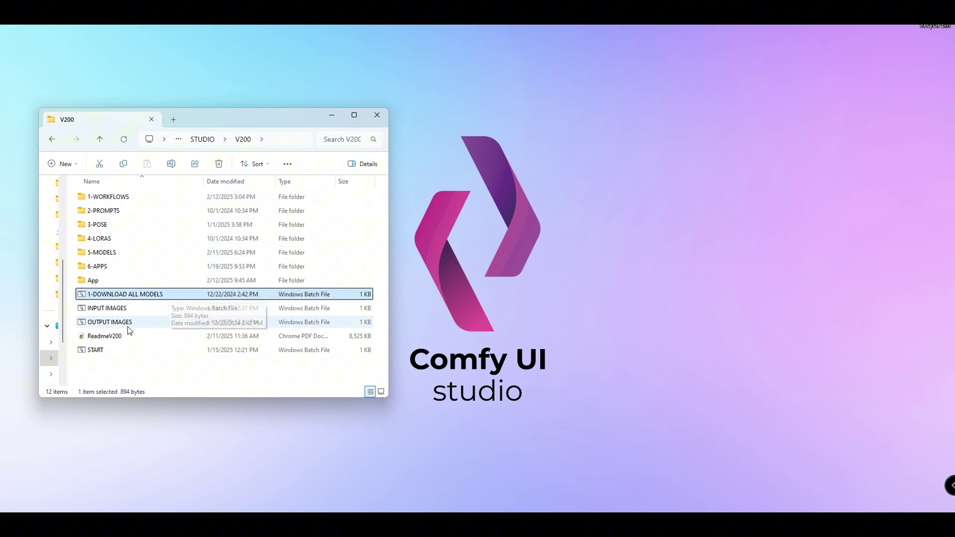
{"action": "left_click", "coordinate": [138, 350]}
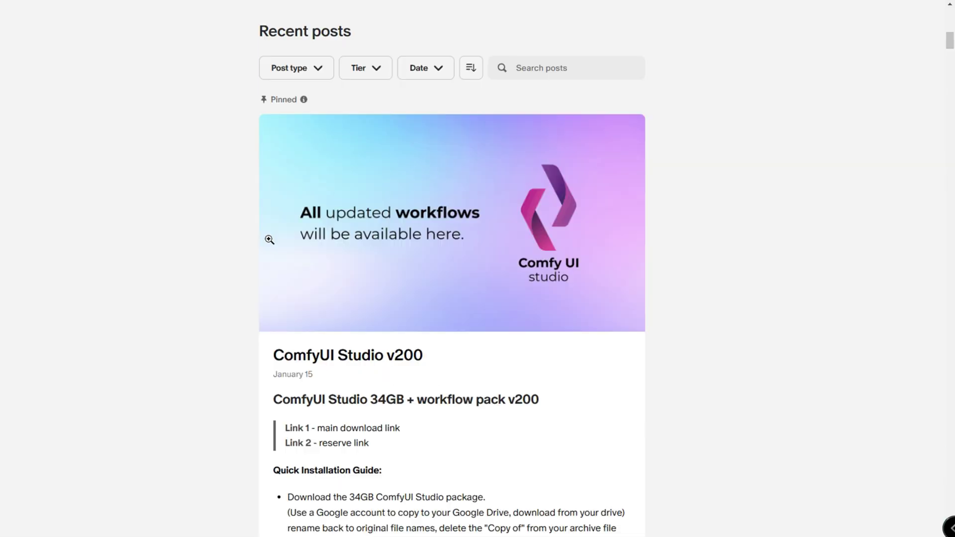
{"action": "scroll", "coordinate": [271, 243], "scroll_direction": "down", "scroll_amount": 3}
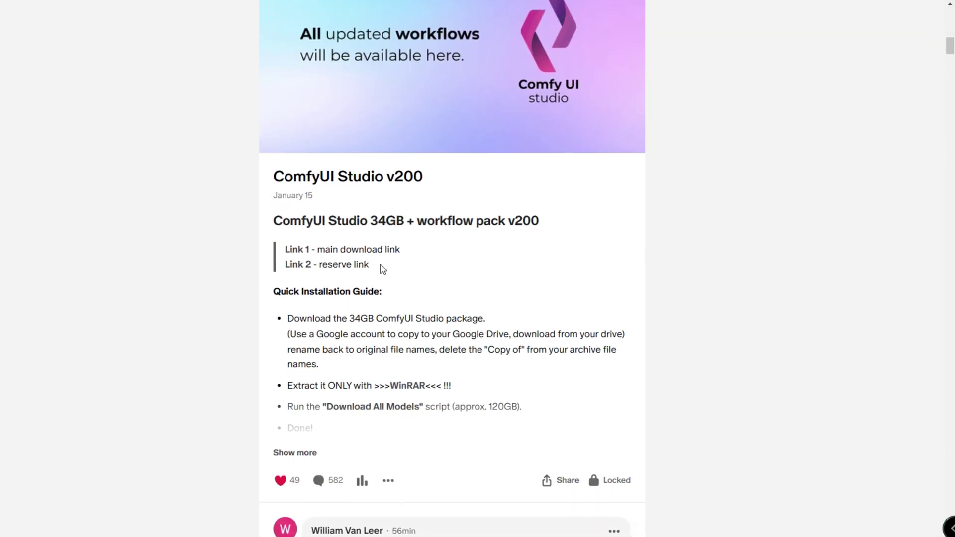
- Scroll to the v200 post and highlight its two download link lines
{"action": "left_click_drag", "start_coordinate": [377, 269], "coordinate": [282, 252]}
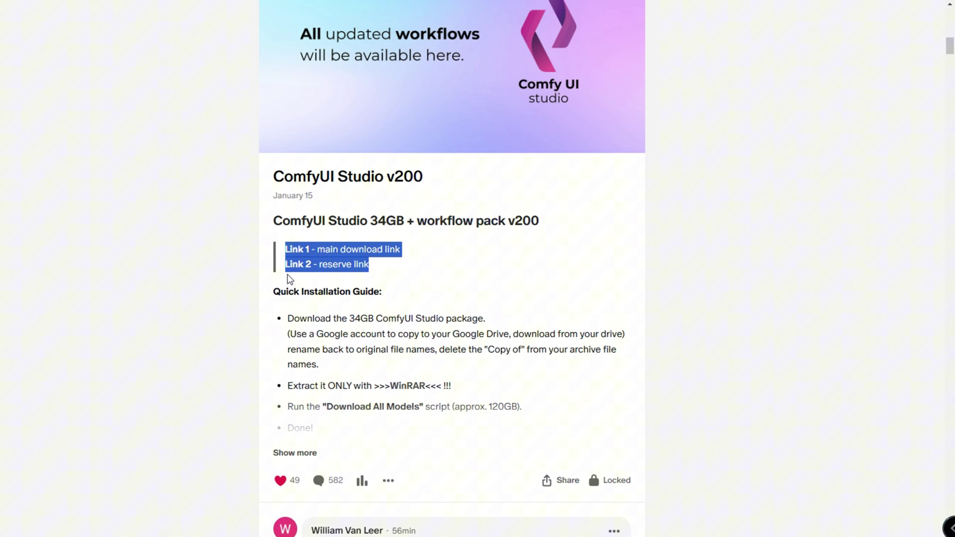
{"action": "left_click", "coordinate": [389, 274]}
- Expand the post's full installation guide and follow its main download Link 1
{"action": "left_click", "coordinate": [306, 453]}
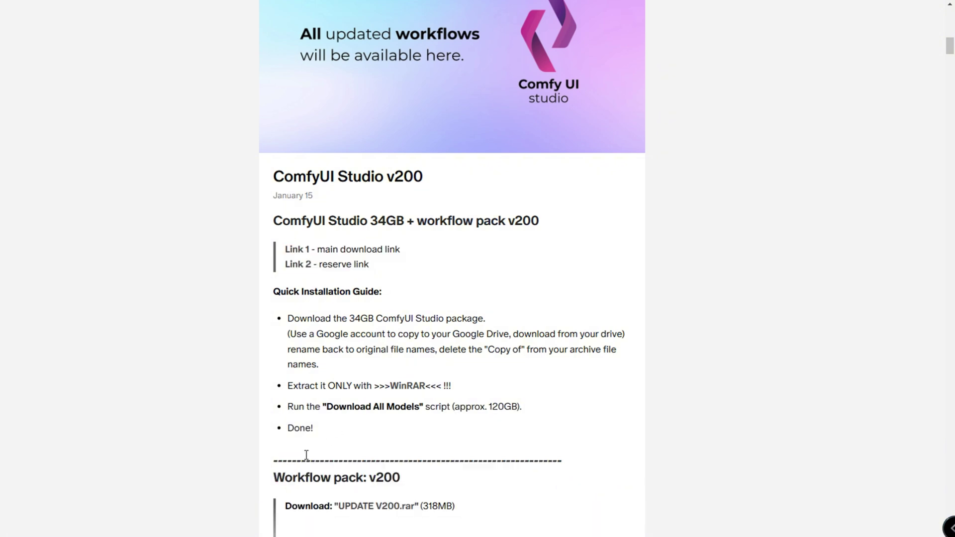
{"action": "scroll", "coordinate": [383, 445], "scroll_direction": "down", "scroll_amount": 4}
{"action": "left_click_drag", "start_coordinate": [274, 298], "coordinate": [458, 329]}
{"action": "scroll", "coordinate": [459, 328], "scroll_direction": "up", "scroll_amount": 7}
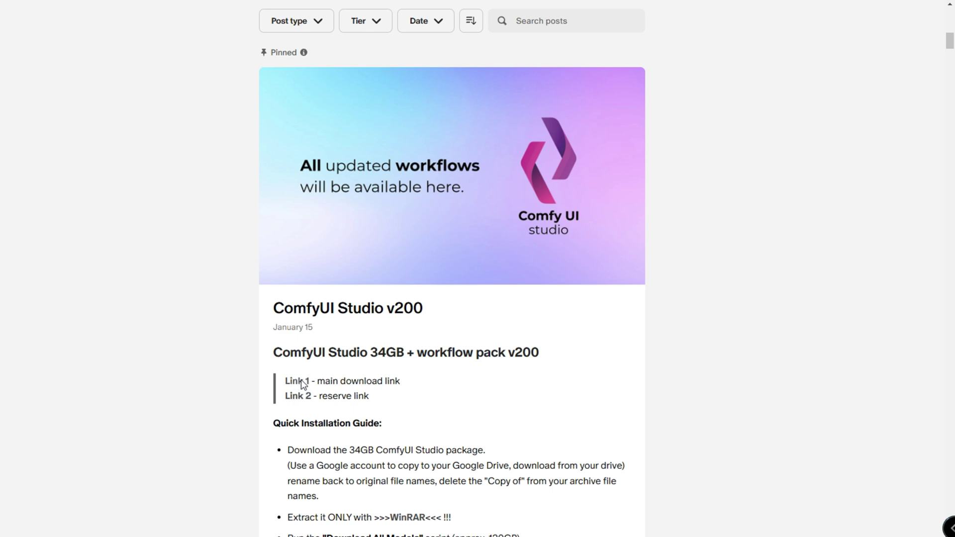
{"action": "left_click", "coordinate": [300, 381]}
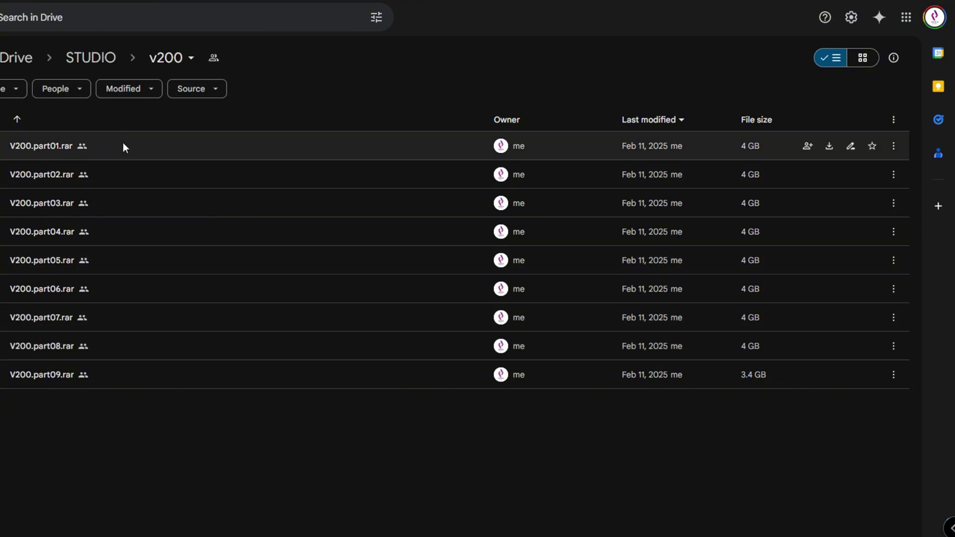
- Show V200.part01.rar's Make a copy menu, then highlight the Patreon reserve link line
{"action": "right_click", "coordinate": [124, 146]}
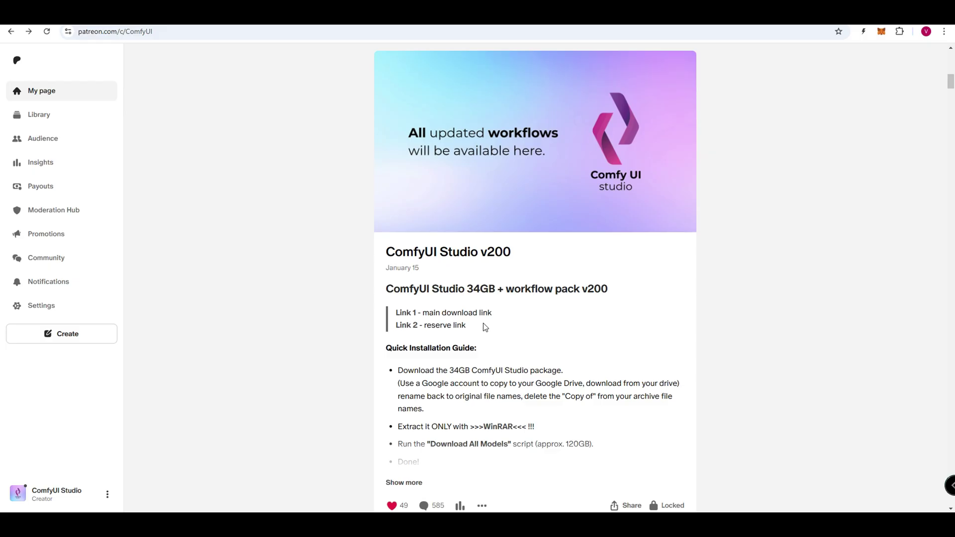
{"action": "left_click_drag", "start_coordinate": [472, 328], "coordinate": [400, 323]}
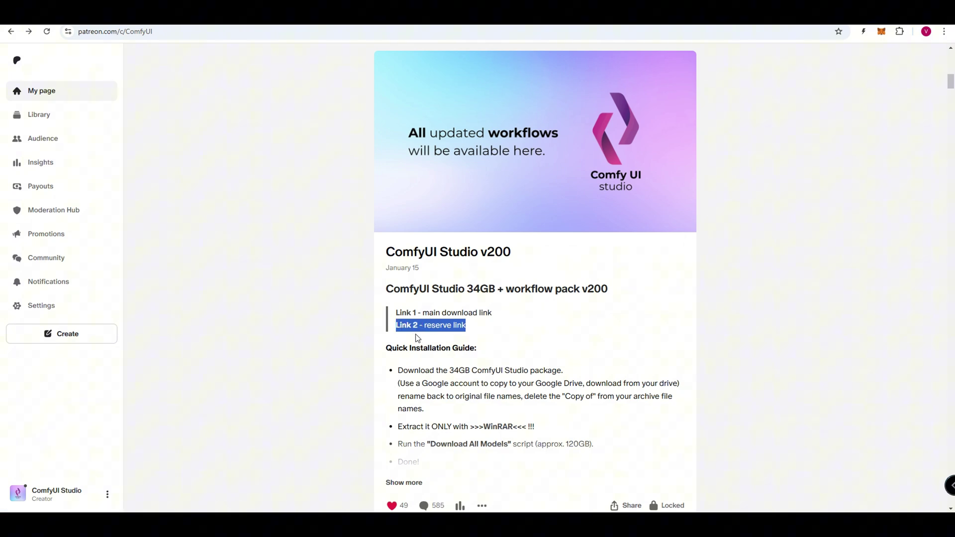
- Box-select all nine downloaded V200 archive parts in the STUDIO folder
{"action": "left_click_drag", "start_coordinate": [277, 241], "coordinate": [78, 99]}
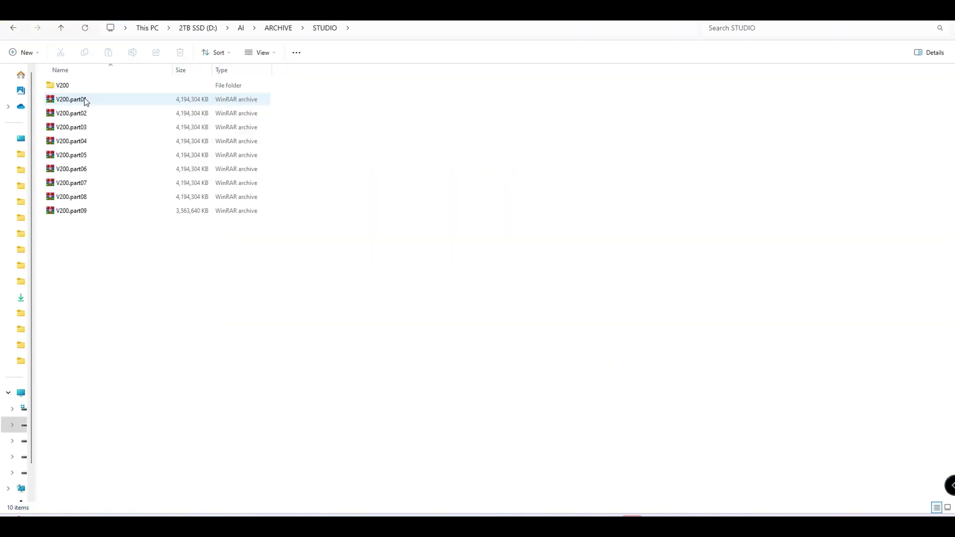
- Extract V200.part01 to V200\ via WinRAR, open it and select 1-DOWNLOAD ALL MODELS
{"action": "left_click", "coordinate": [85, 102]}
{"action": "right_click", "coordinate": [86, 101]}
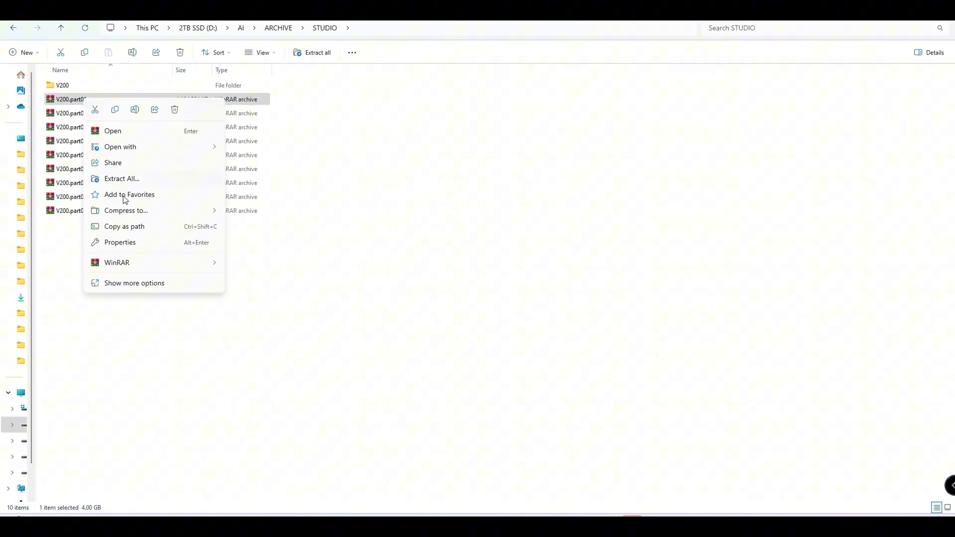
{"action": "mouse_move", "coordinate": [160, 263]}
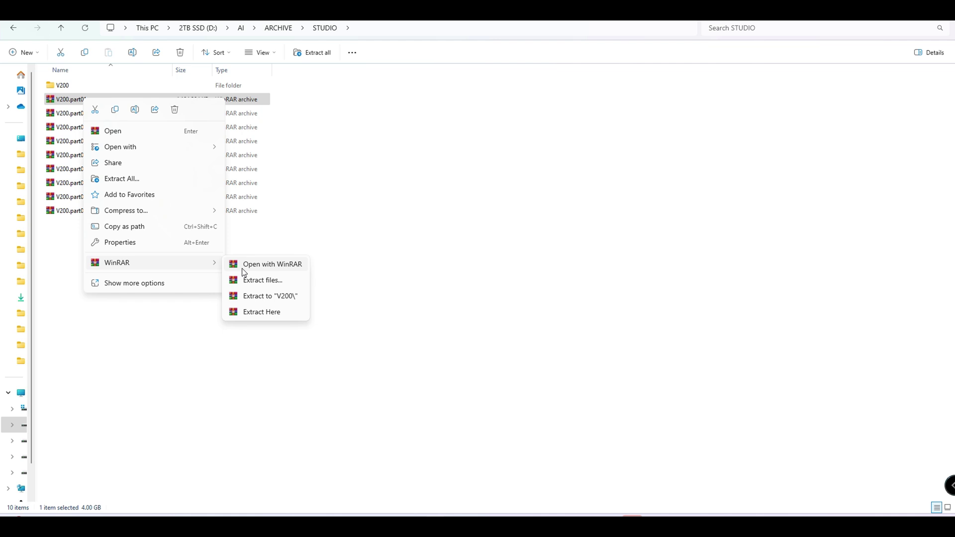
{"action": "left_click", "coordinate": [288, 297]}
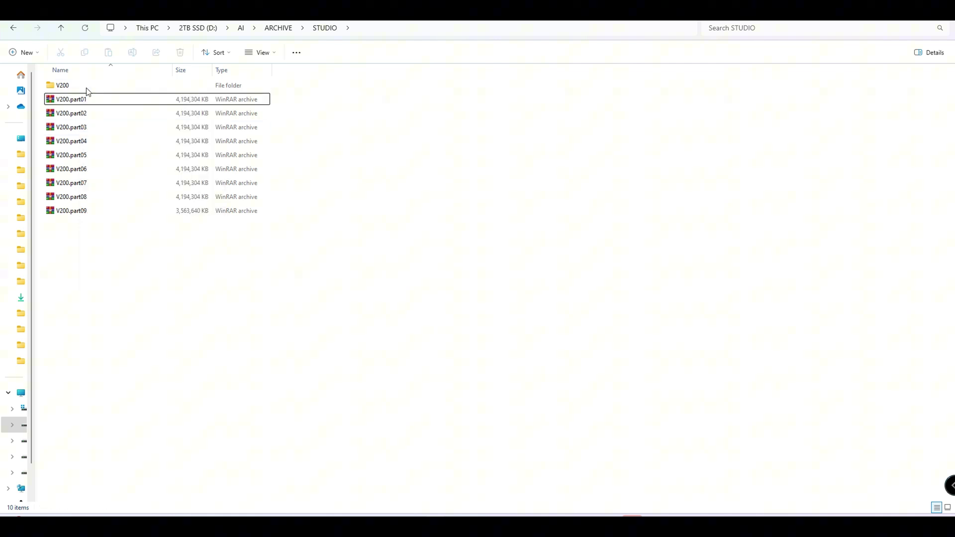
{"action": "double_click", "coordinate": [85, 87]}
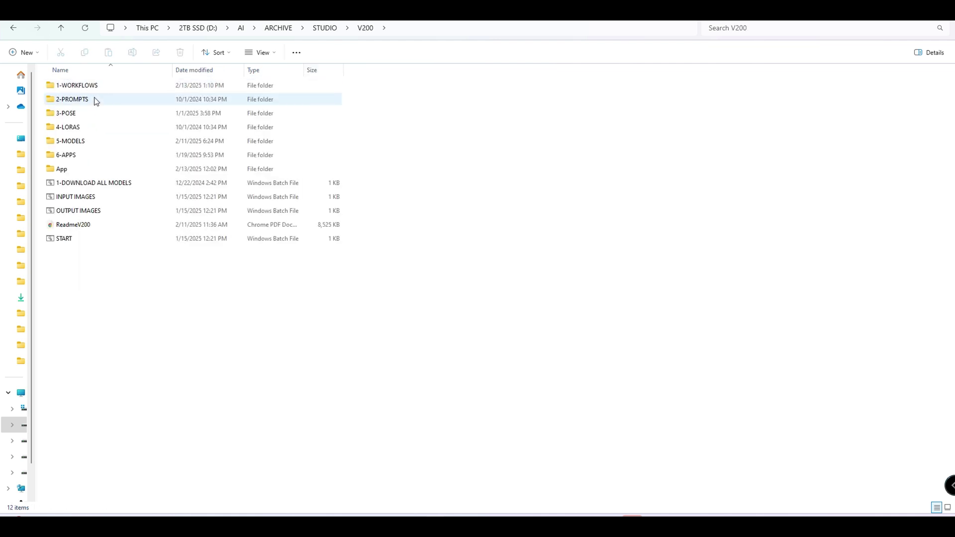
{"action": "left_click", "coordinate": [106, 183]}
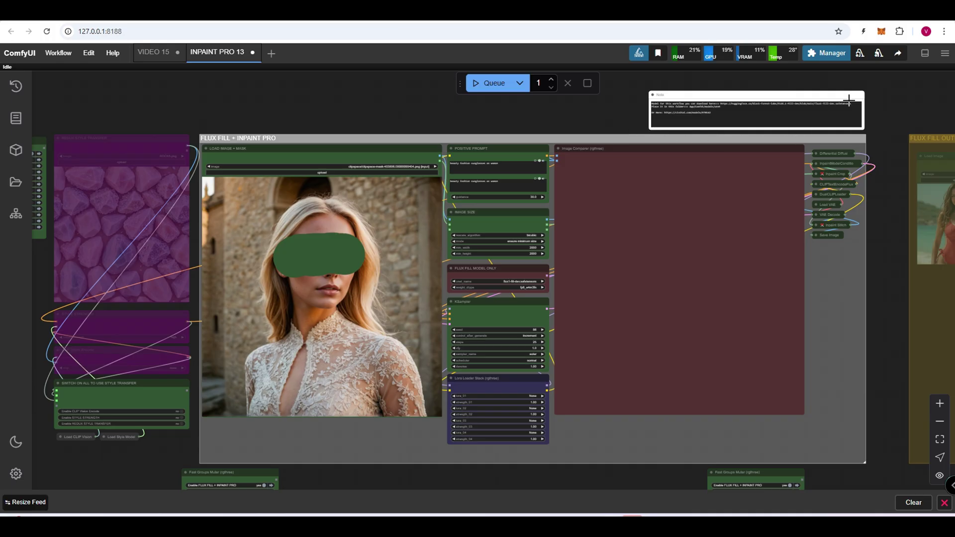
- Zoom in on the note's flux1-fill-dev download link and unet folder, then back out
{"action": "scroll", "coordinate": [848, 100], "scroll_direction": "up", "scroll_amount": 10}
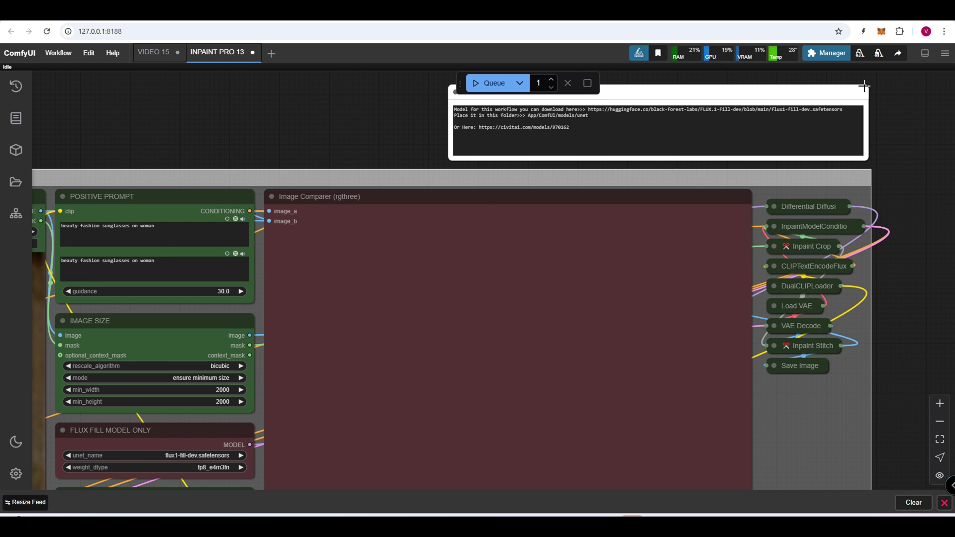
{"action": "scroll", "coordinate": [805, 96], "scroll_direction": "down", "scroll_amount": 2}
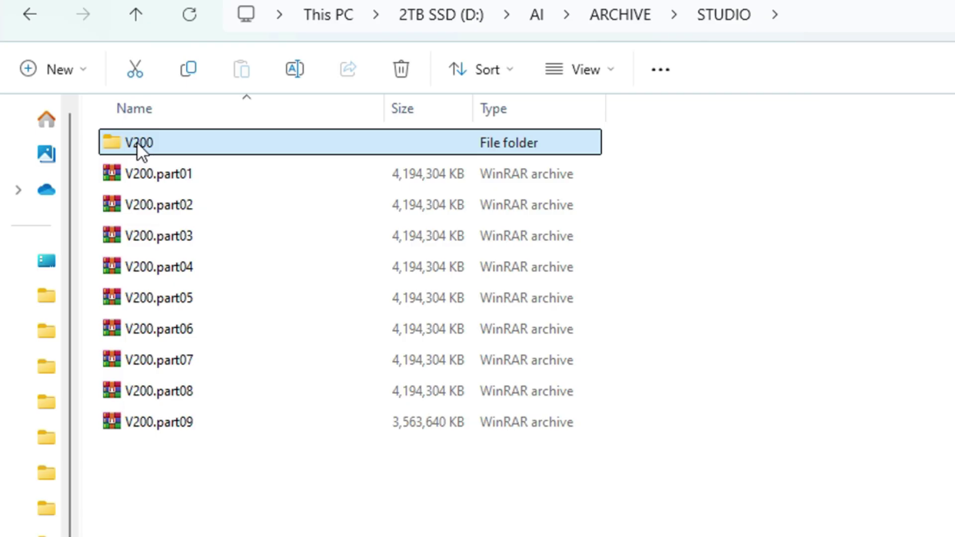
- Browse the 50 download scripts in 5-MODELS > Manual-download, then return to V200
{"action": "left_click", "coordinate": [137, 143]}
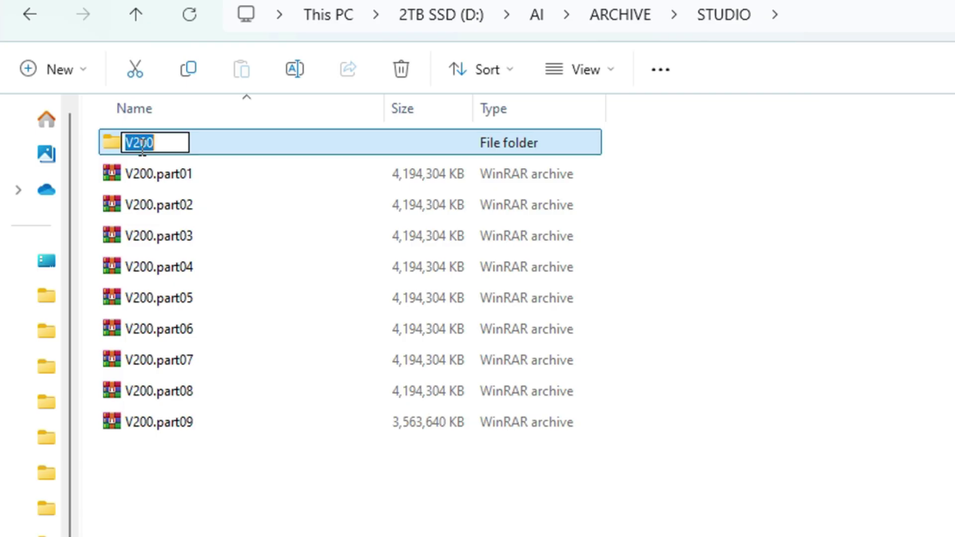
{"action": "left_click", "coordinate": [140, 142]}
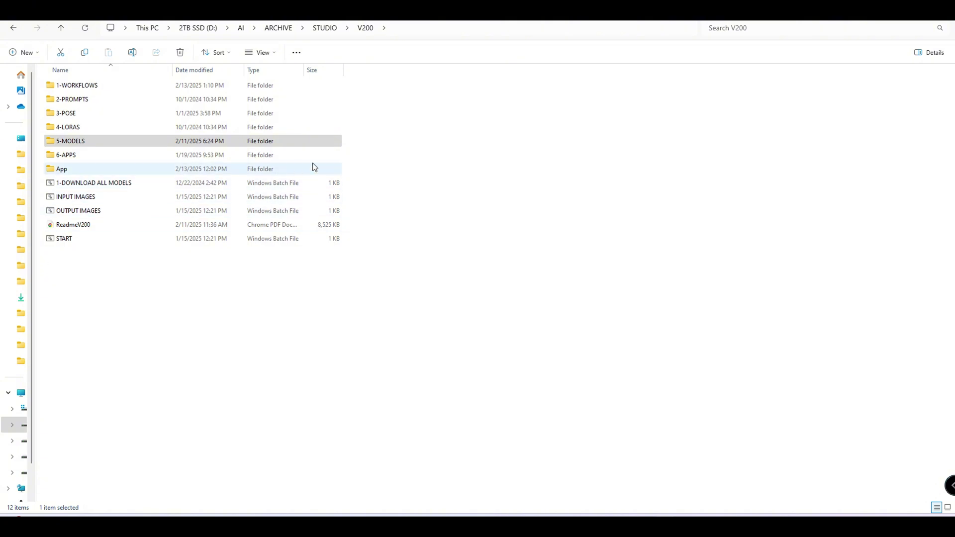
{"action": "left_click", "coordinate": [340, 142]}
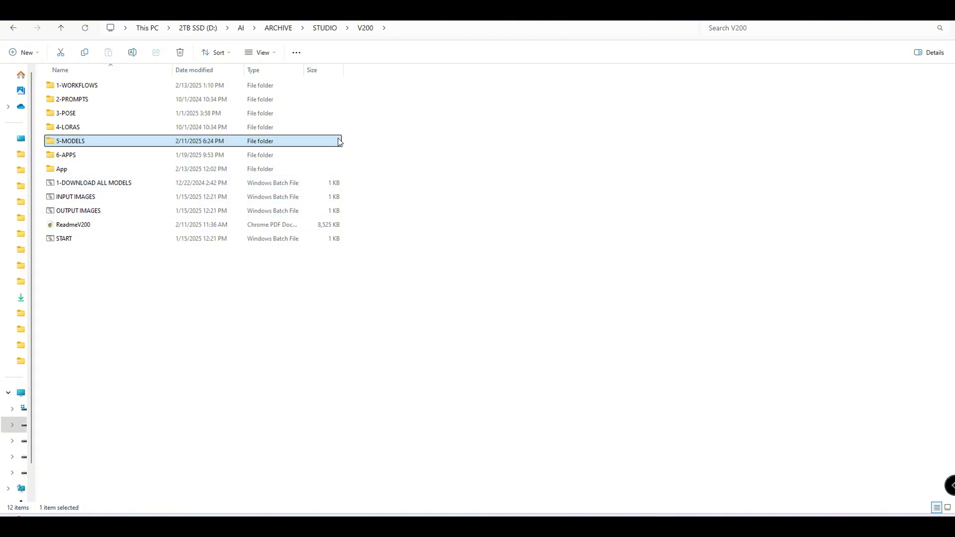
{"action": "double_click", "coordinate": [119, 143]}
{"action": "double_click", "coordinate": [108, 87]}
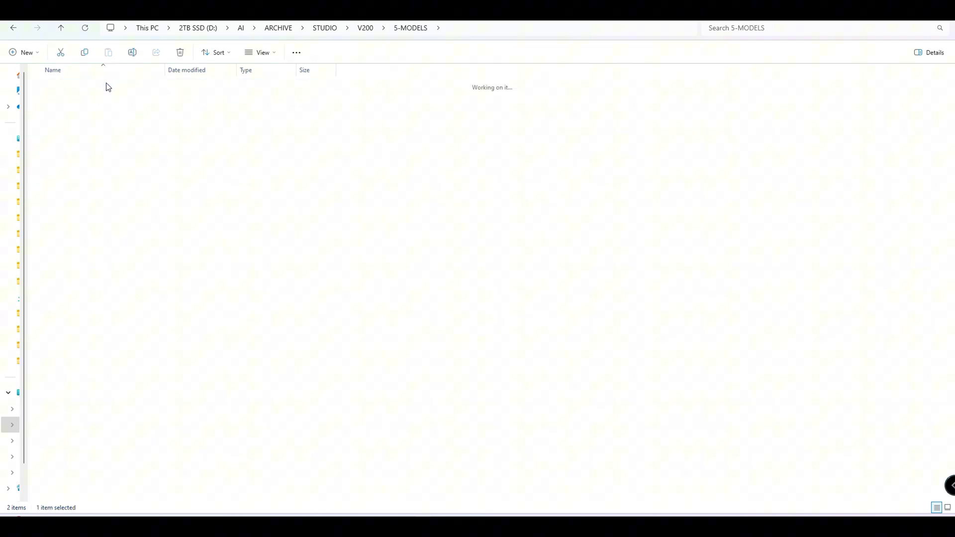
{"action": "scroll", "coordinate": [113, 254], "scroll_direction": "down", "scroll_amount": 7}
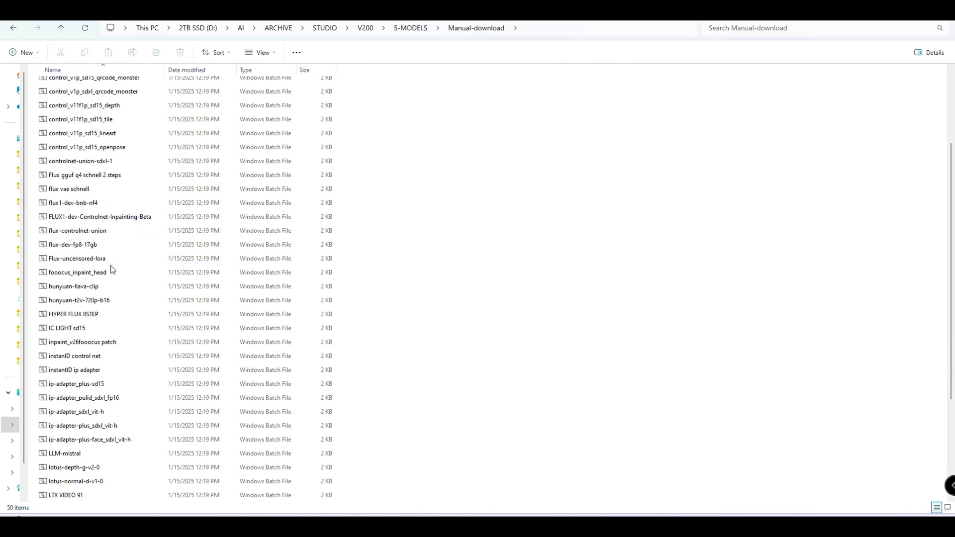
{"action": "scroll", "coordinate": [101, 289], "scroll_direction": "up", "scroll_amount": 3}
{"action": "scroll", "coordinate": [101, 288], "scroll_direction": "up", "scroll_amount": 4}
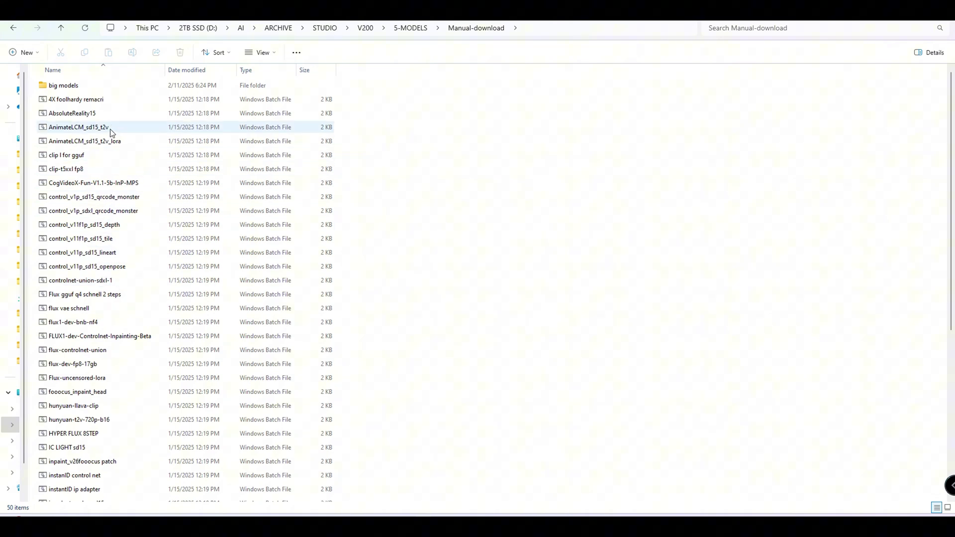
{"action": "key", "text": "alt+Left"}
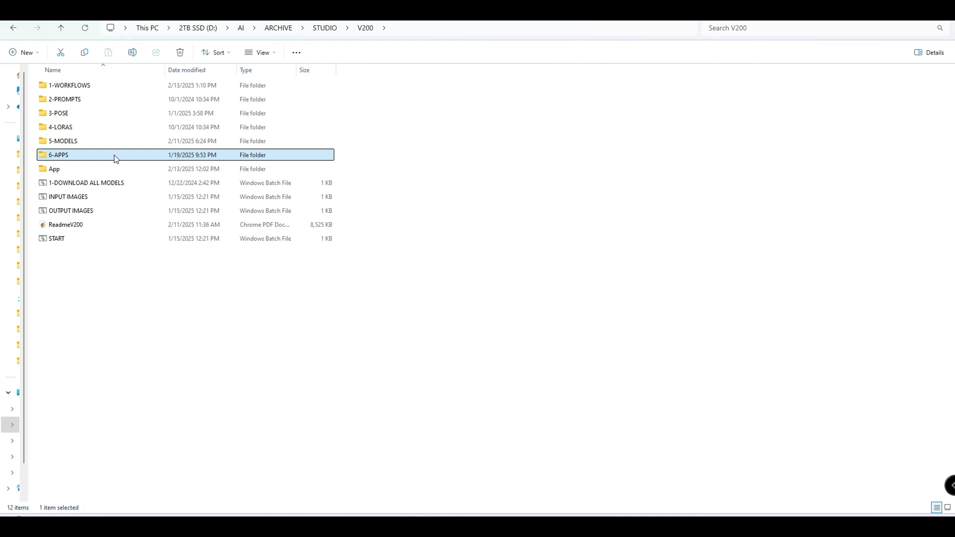
- Open 6-APPS and show ffmpeg's install-as-administrator batch file
{"action": "double_click", "coordinate": [129, 159]}
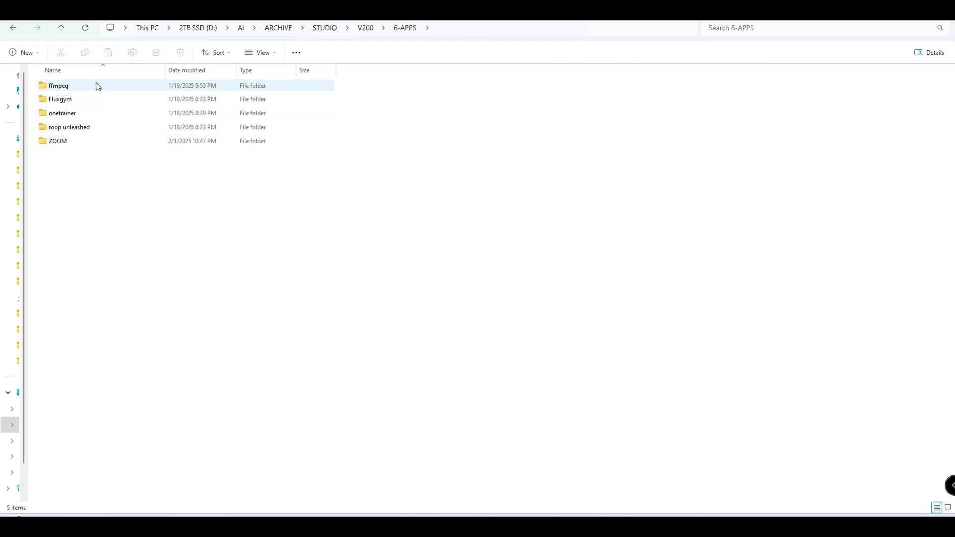
{"action": "double_click", "coordinate": [90, 87]}
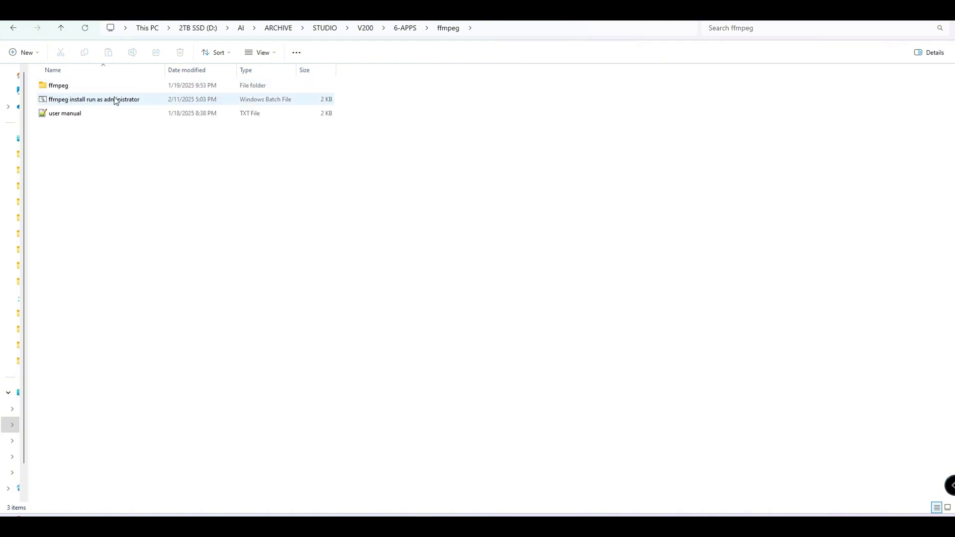
{"action": "left_click", "coordinate": [105, 101]}
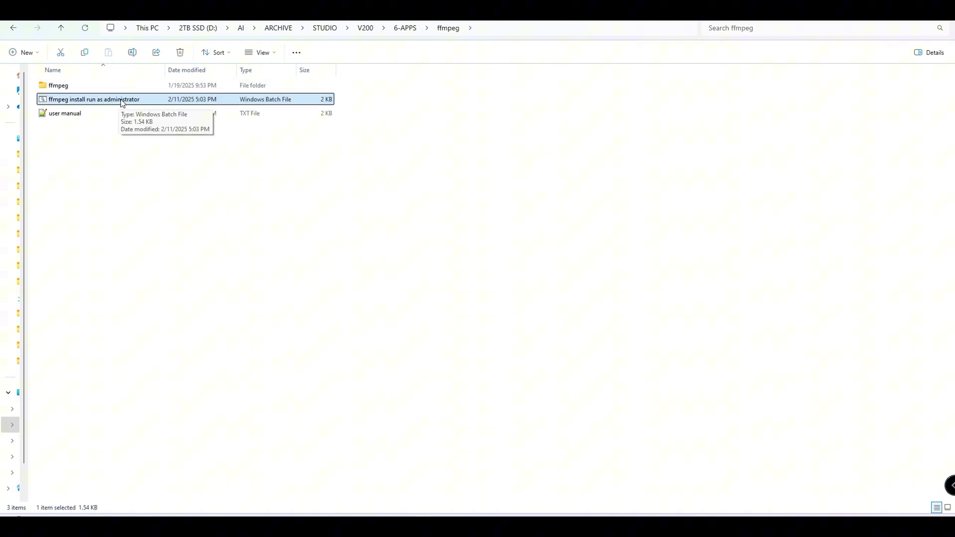
{"action": "left_click", "coordinate": [405, 27]}
- Highlight the Fluxgym, onetrainer, roop unleashed and ZOOM folders, then select ReadmeV200 in V200
{"action": "left_click", "coordinate": [108, 102]}
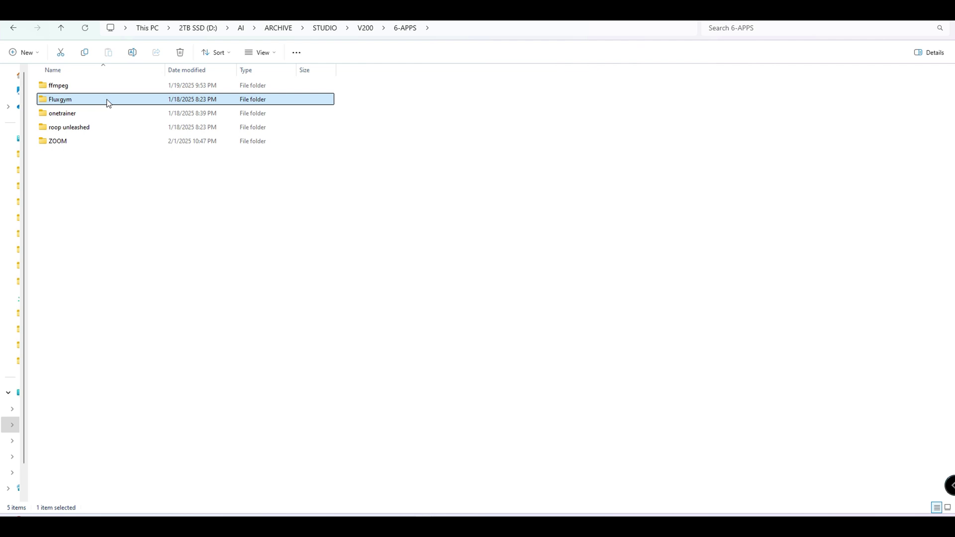
{"action": "left_click", "coordinate": [92, 115]}
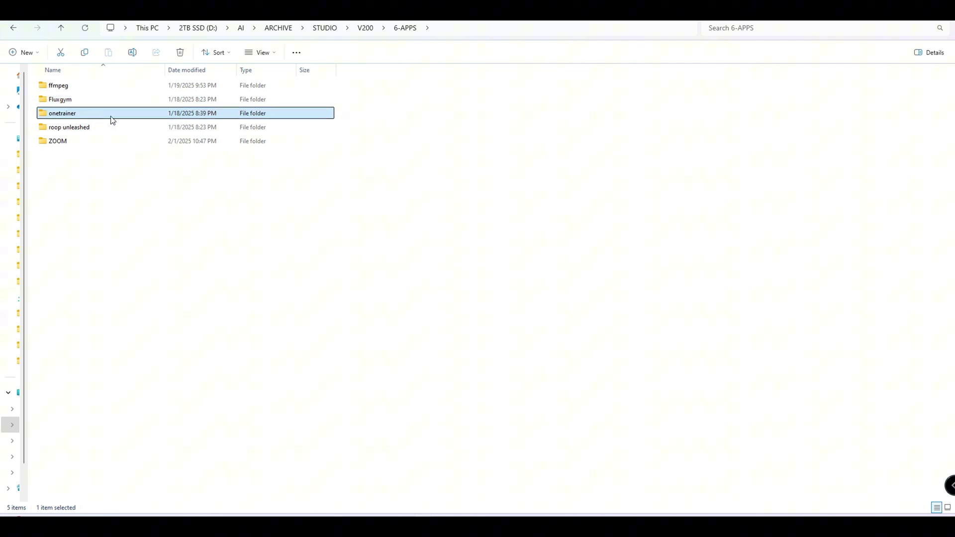
{"action": "left_click", "coordinate": [115, 130]}
{"action": "left_click", "coordinate": [113, 141]}
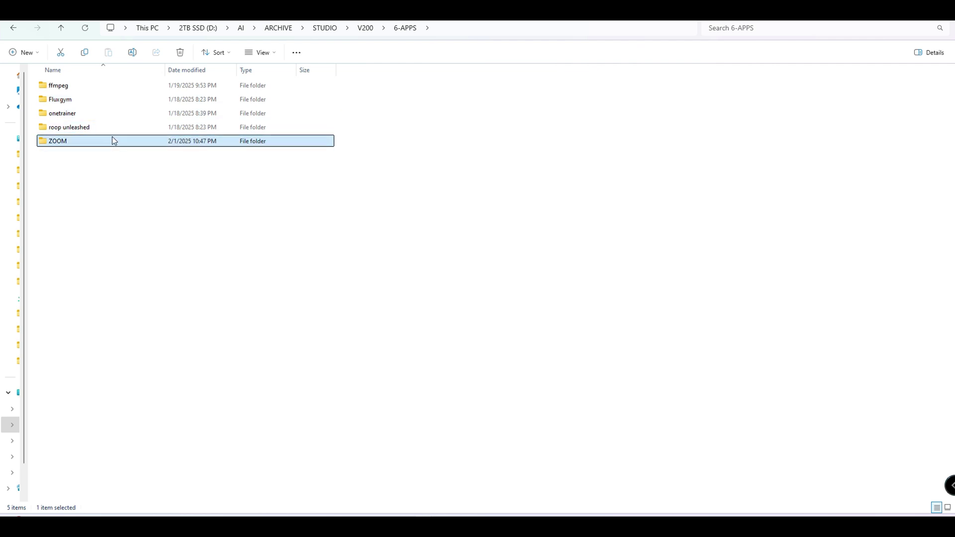
{"action": "key", "text": "alt+Left"}
{"action": "left_click", "coordinate": [155, 224]}
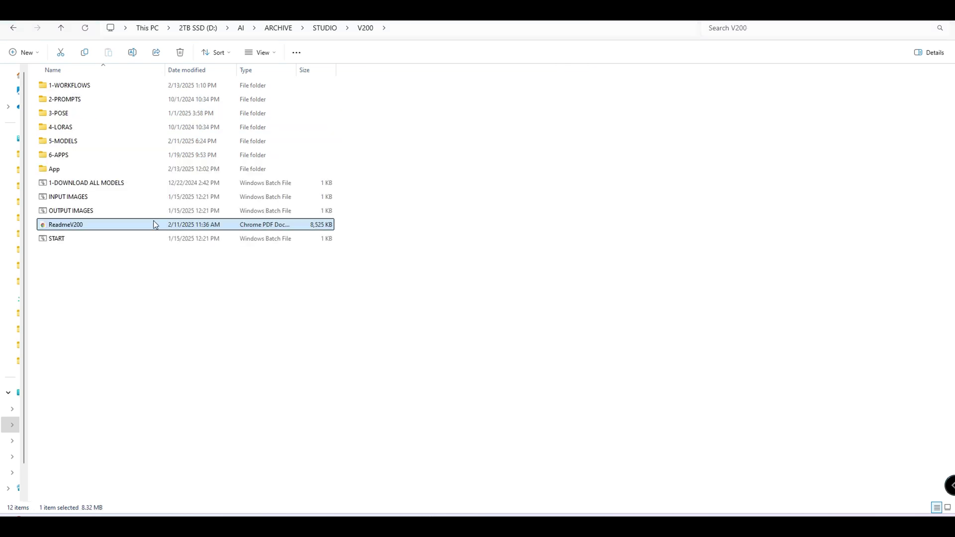
- Open ReadmeV200 in Chrome and scroll through its Workflow List v200 pages
{"action": "double_click", "coordinate": [104, 227]}
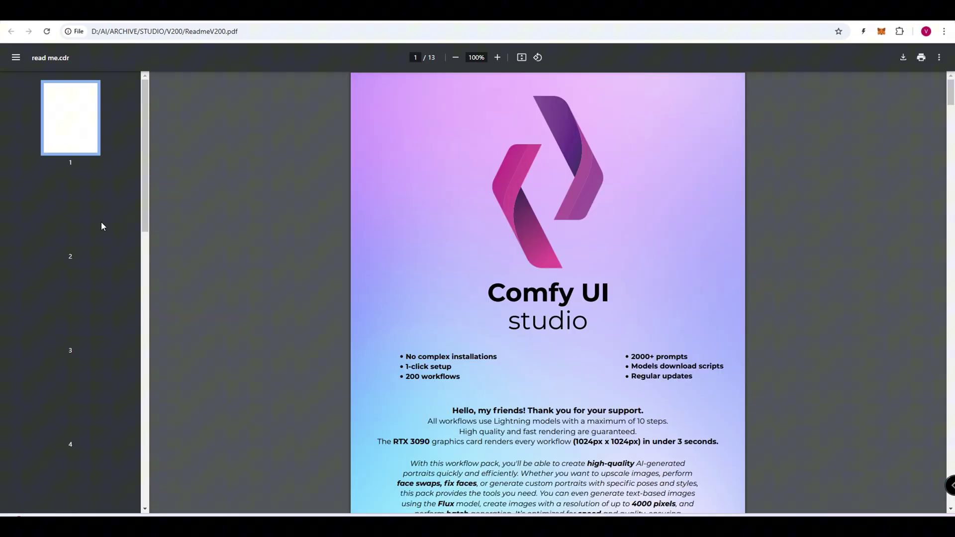
{"action": "left_click_drag", "start_coordinate": [951, 93], "coordinate": [952, 189]}
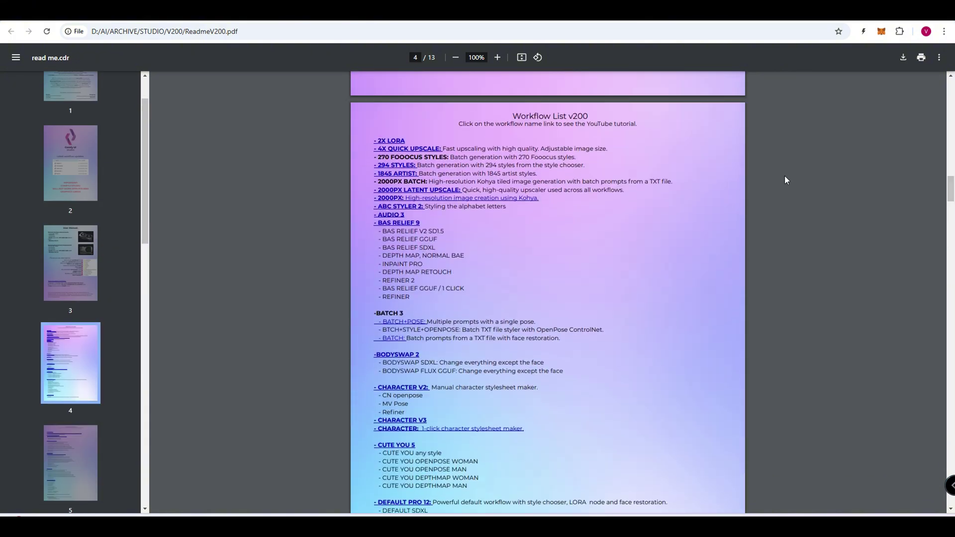
{"action": "left_click_drag", "start_coordinate": [512, 116], "coordinate": [602, 114]}
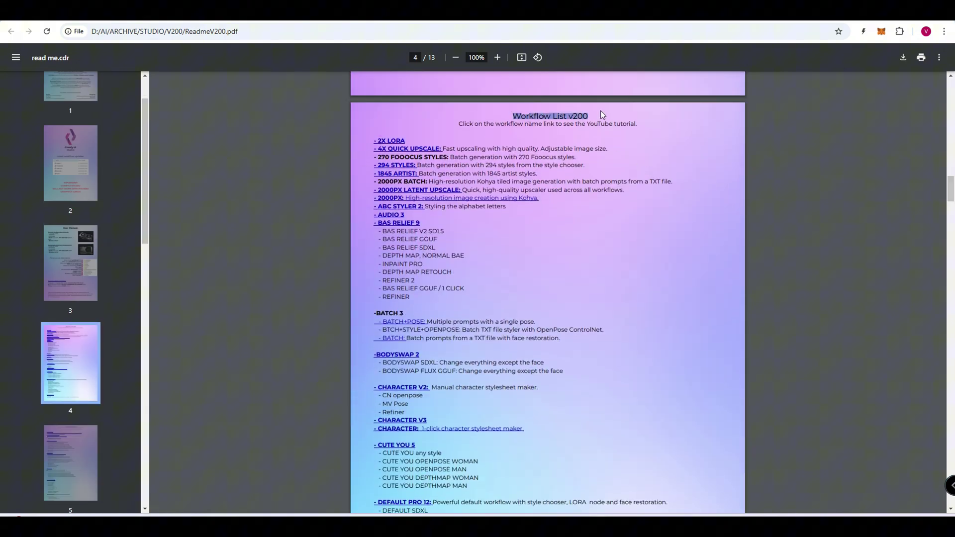
{"action": "left_click", "coordinate": [655, 135]}
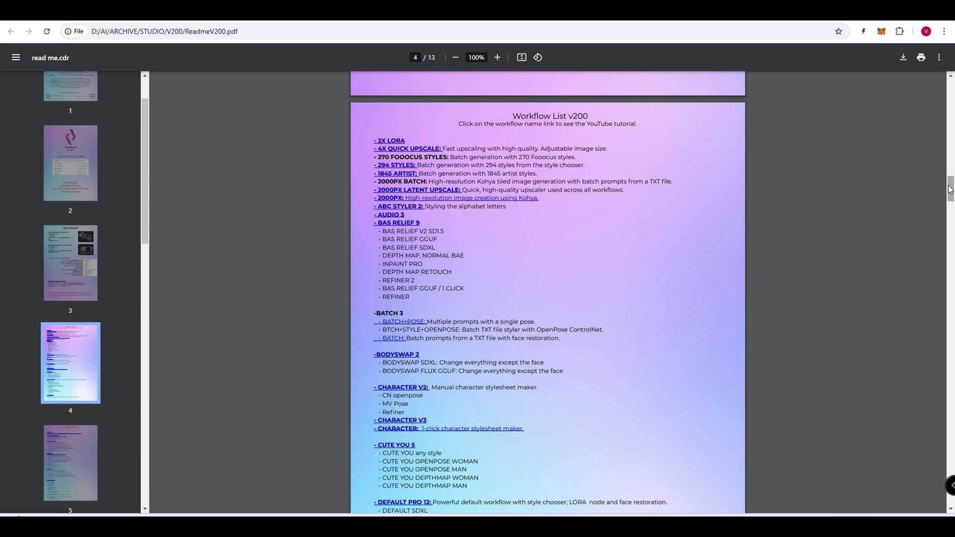
{"action": "mouse_move", "coordinate": [950, 189]}
{"action": "left_mouse_down"}
{"action": "mouse_move", "coordinate": [951, 232]}
{"action": "mouse_move", "coordinate": [952, 194]}
{"action": "left_mouse_up"}
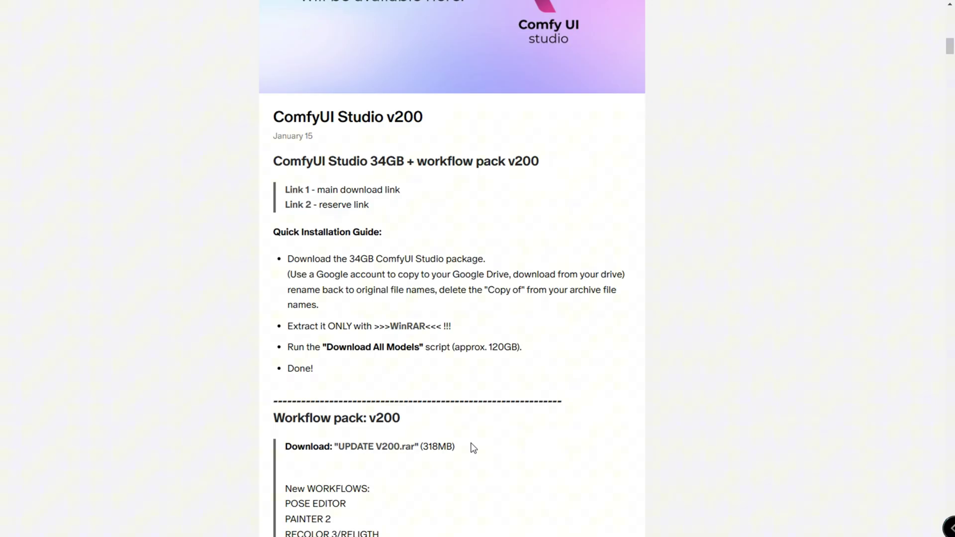
- Highlight the v200 post's UPDATE V200.rar (318MB) workflow pack download lines
{"action": "scroll", "coordinate": [473, 448], "scroll_direction": "up", "scroll_amount": 1}
{"action": "left_click_drag", "start_coordinate": [454, 506], "coordinate": [274, 477]}
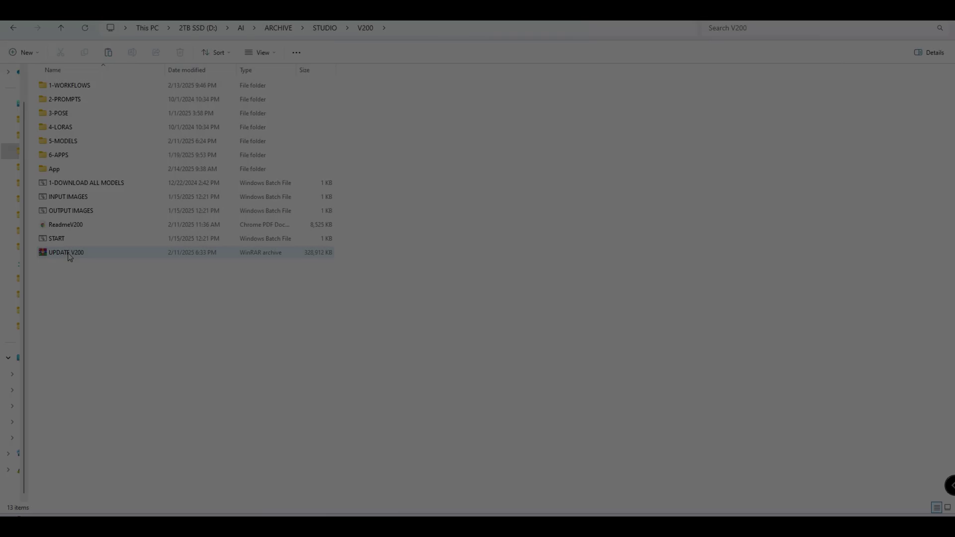
- Extract the UPDATE V200 archive with WinRAR and open the extracted folder to its update script
{"action": "left_click", "coordinate": [70, 254]}
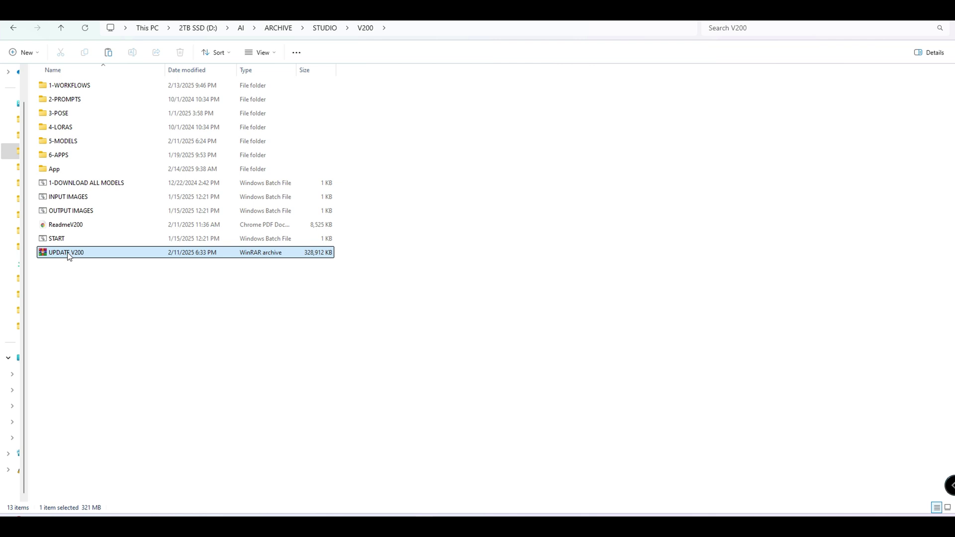
{"action": "right_click", "coordinate": [69, 257]}
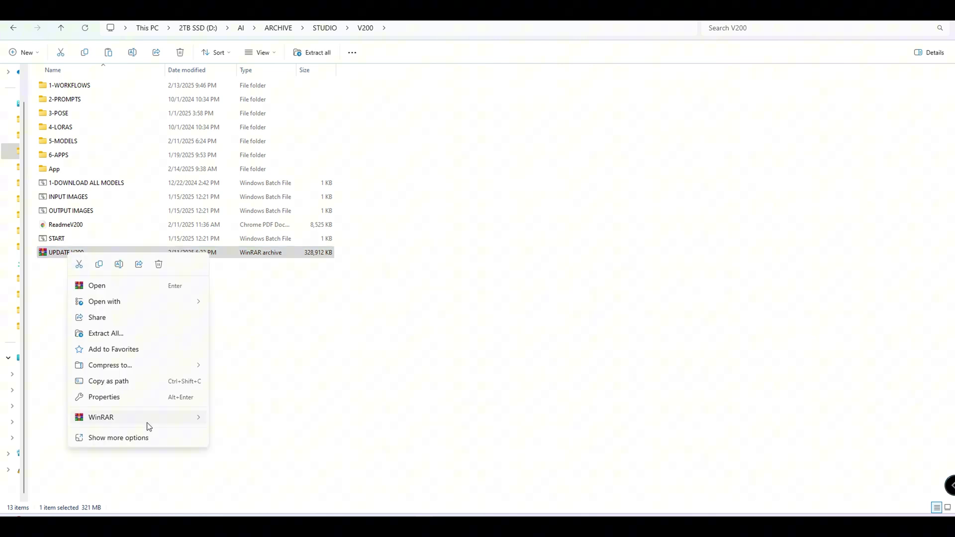
{"action": "mouse_move", "coordinate": [152, 418]}
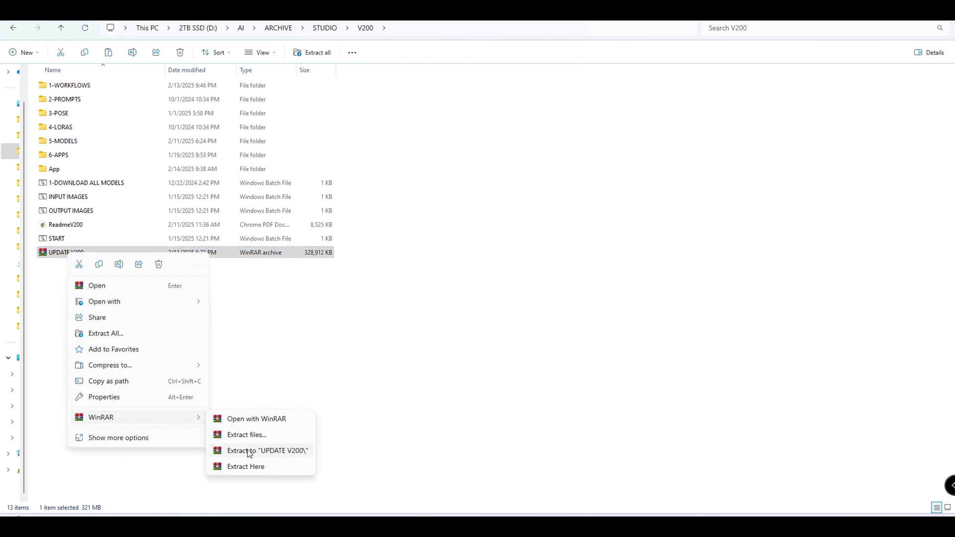
{"action": "left_click", "coordinate": [274, 451]}
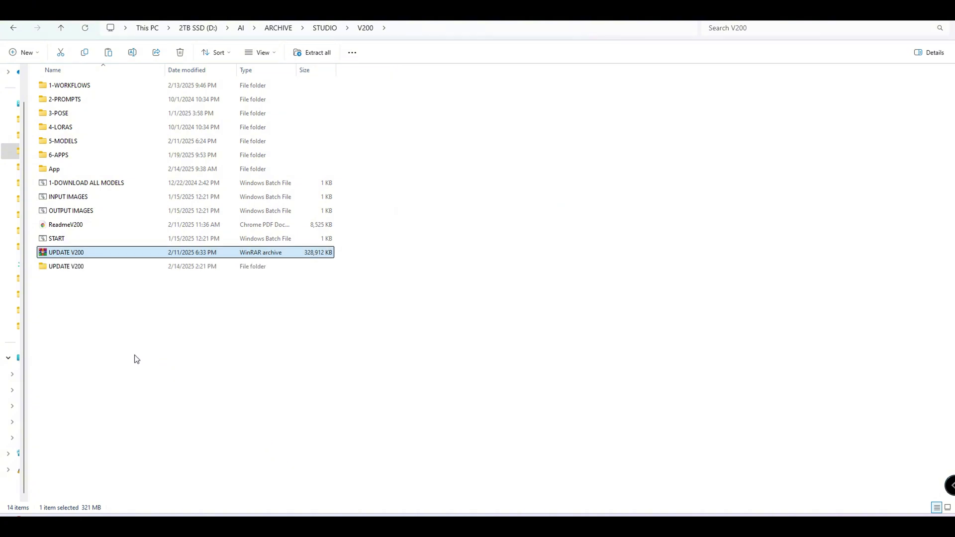
{"action": "left_click", "coordinate": [85, 269]}
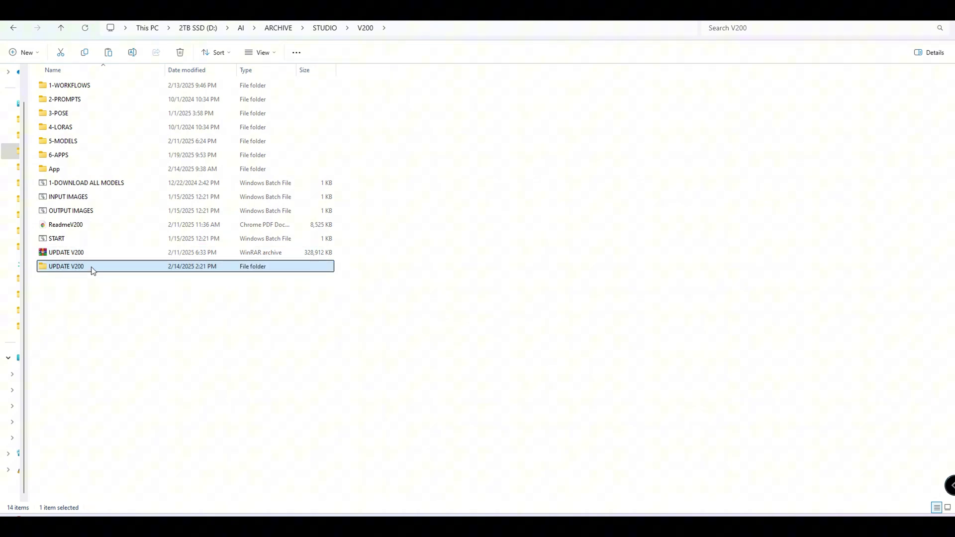
{"action": "double_click", "coordinate": [91, 269]}
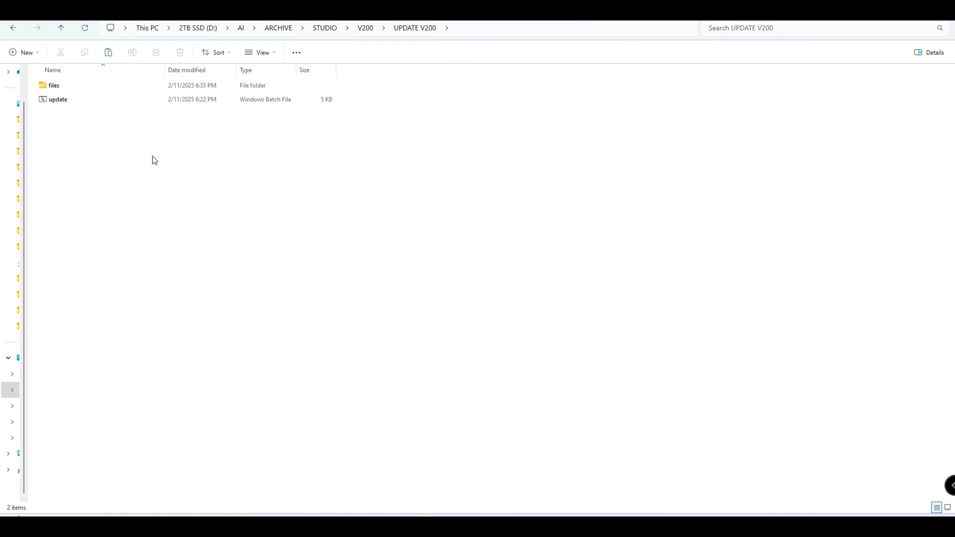
{"action": "left_click", "coordinate": [87, 101]}
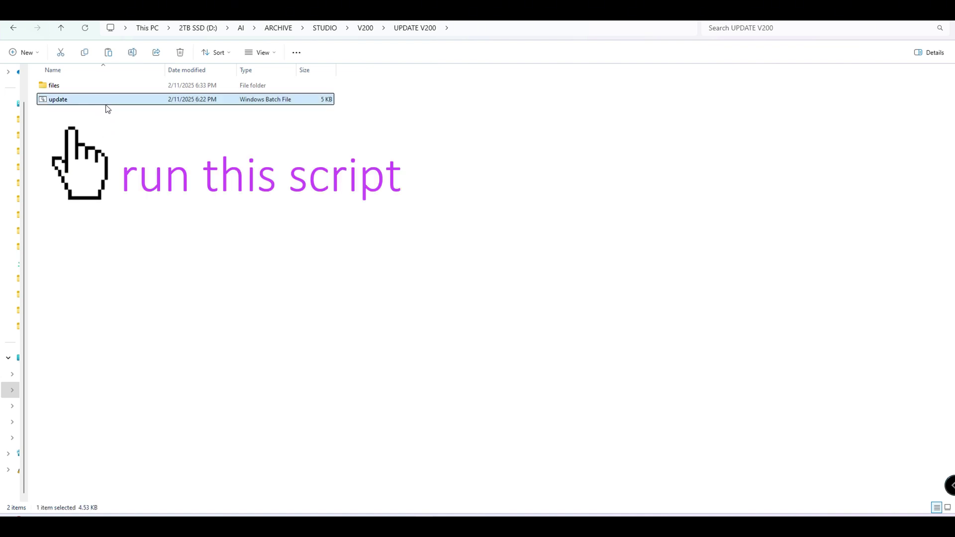
- Delete the extracted UPDATE V200 folder and the UPDATE V200 archive from V200
{"action": "left_click", "coordinate": [365, 28]}
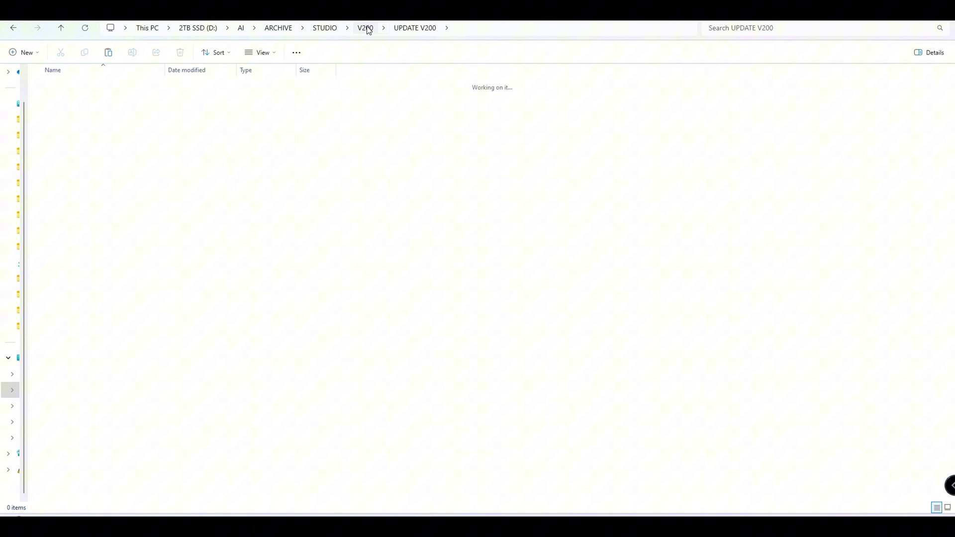
{"action": "left_click", "coordinate": [100, 182]}
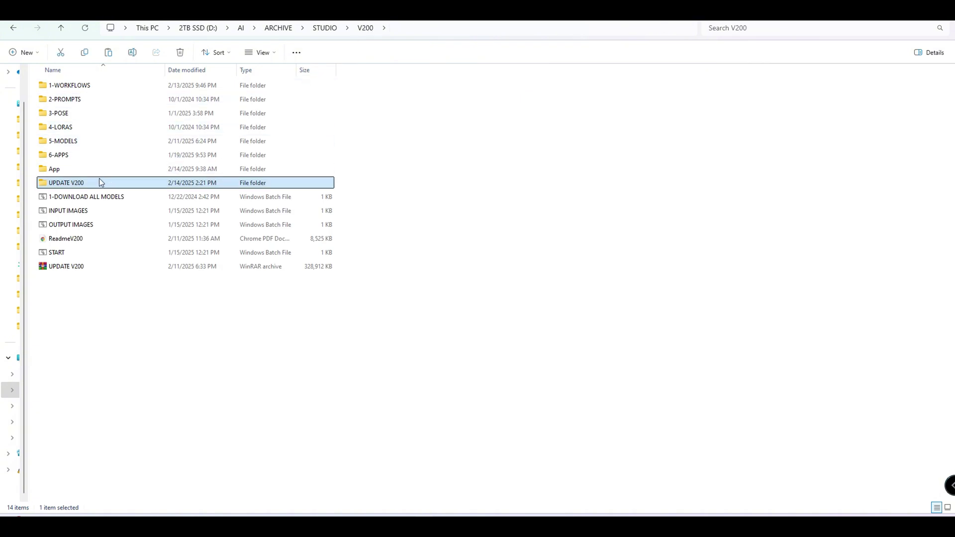
{"action": "key", "text": "Delete"}
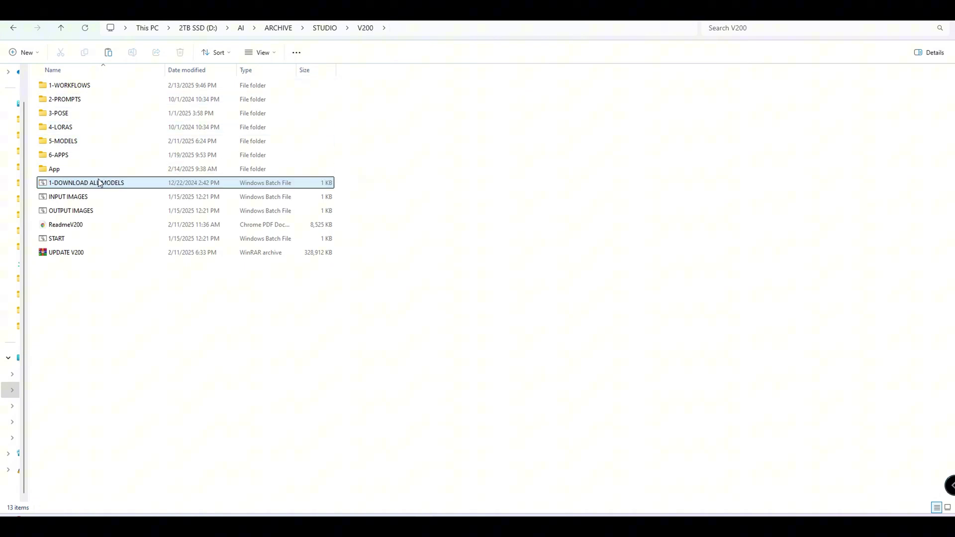
{"action": "left_click", "coordinate": [97, 253]}
{"action": "key", "text": "Delete"}
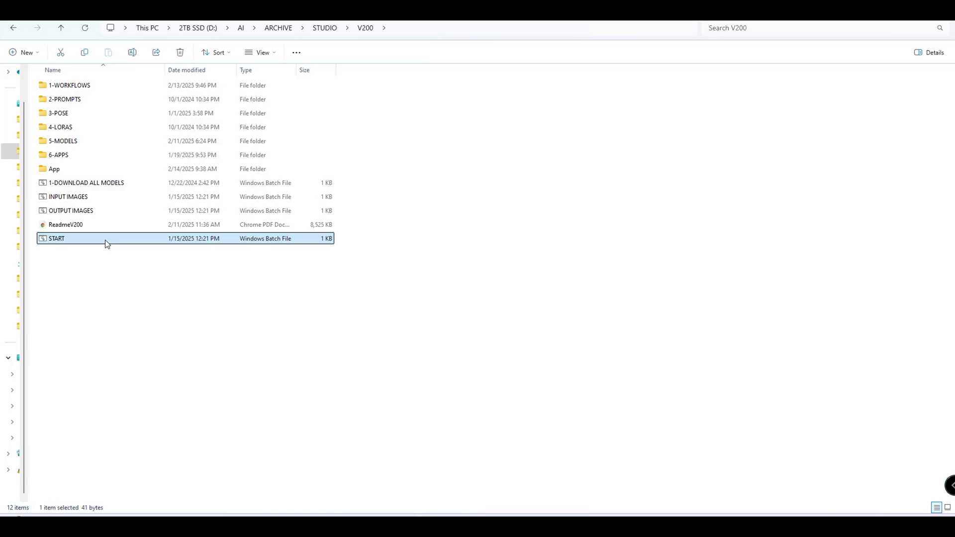
- Launch ComfyUI with the START script and open the ABC STYLER 2 and AUDIO 3 workflows
{"action": "double_click", "coordinate": [106, 239]}
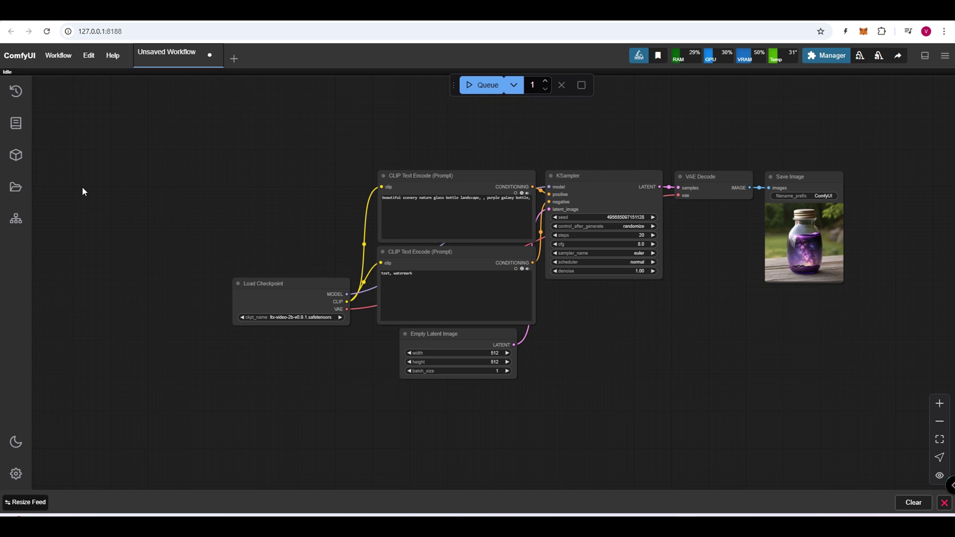
{"action": "left_click", "coordinate": [13, 194]}
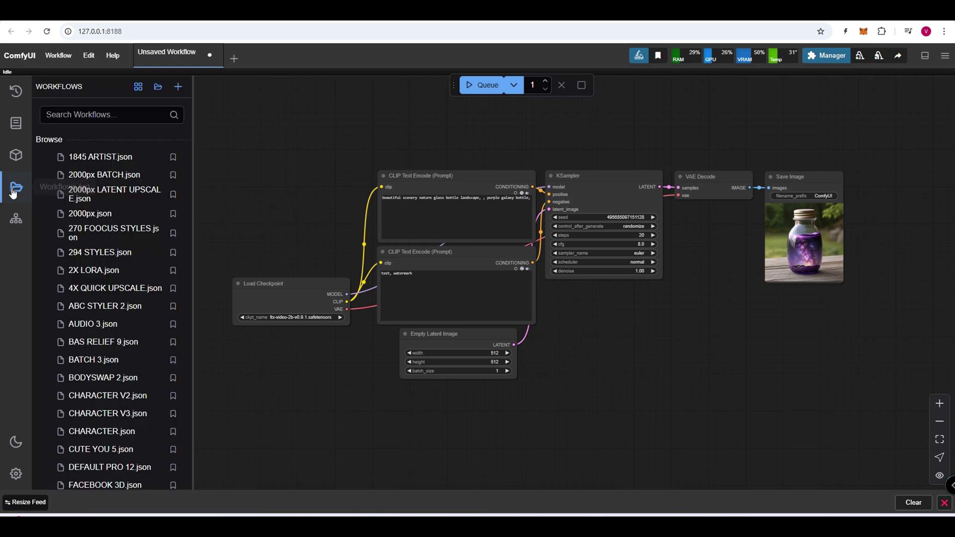
{"action": "scroll", "coordinate": [98, 219], "scroll_direction": "down", "scroll_amount": 5}
{"action": "scroll", "coordinate": [98, 219], "scroll_direction": "up", "scroll_amount": 3}
{"action": "left_click", "coordinate": [97, 205]}
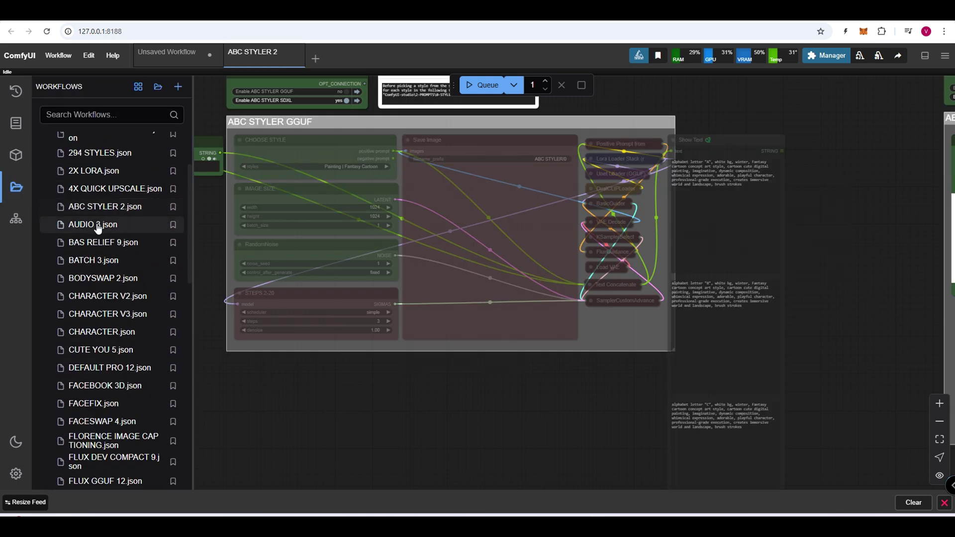
{"action": "left_click", "coordinate": [98, 222]}
- Switch between the workflow tabs, then dock and re-float the Queue run controls
{"action": "left_click", "coordinate": [279, 54]}
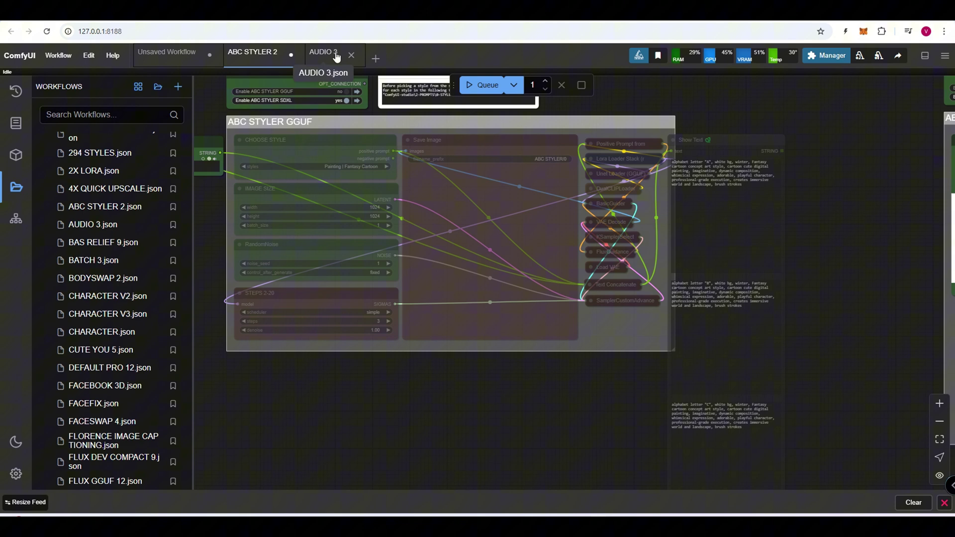
{"action": "left_click", "coordinate": [330, 56]}
{"action": "left_click", "coordinate": [257, 55]}
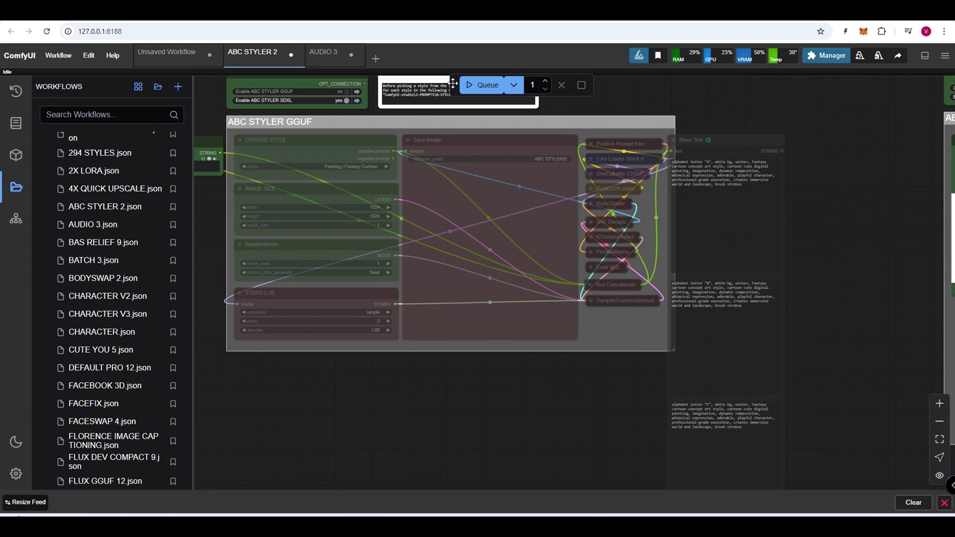
{"action": "left_click_drag", "start_coordinate": [453, 84], "coordinate": [460, 52]}
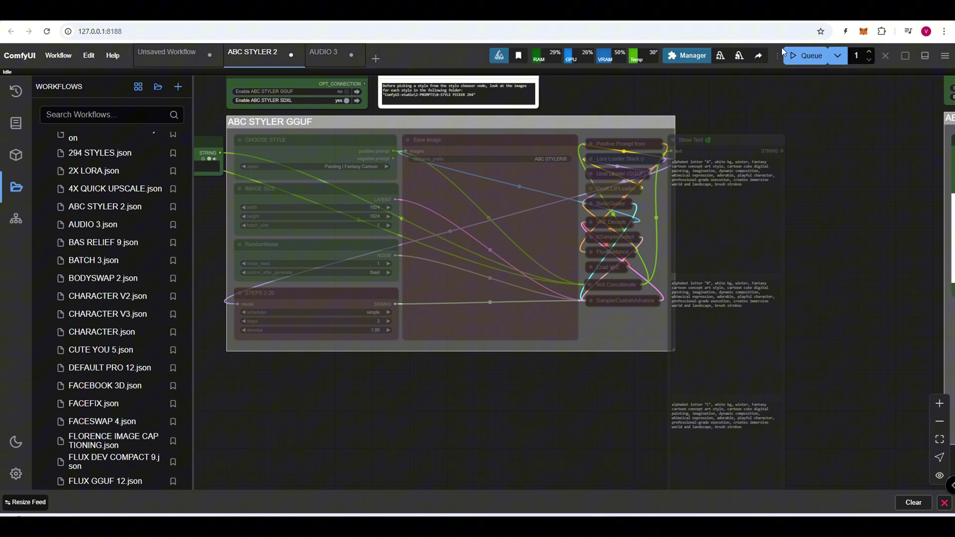
{"action": "left_click_drag", "start_coordinate": [777, 55], "coordinate": [568, 88]}
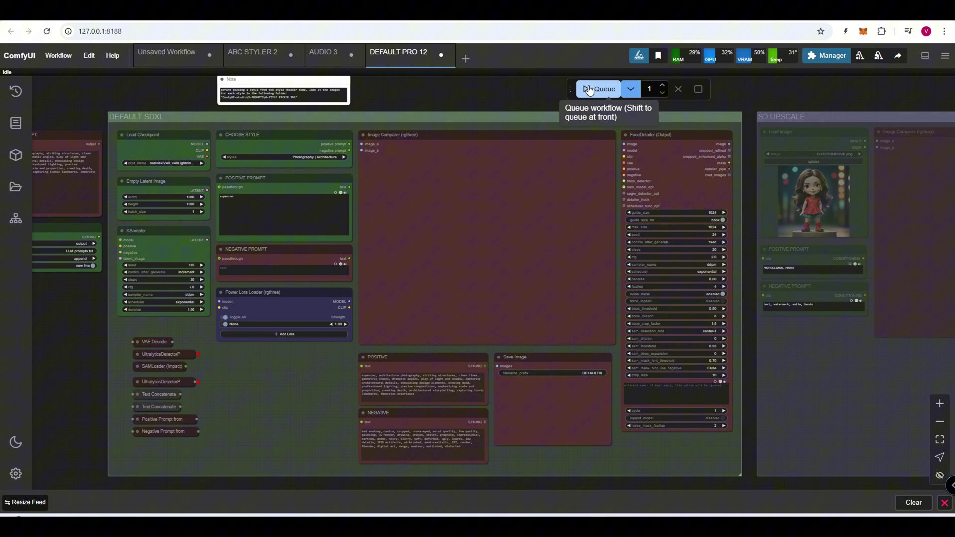
- Queue the DEFAULT PRO 12 workflow and view the generated car image full size
{"action": "left_click", "coordinate": [589, 90]}
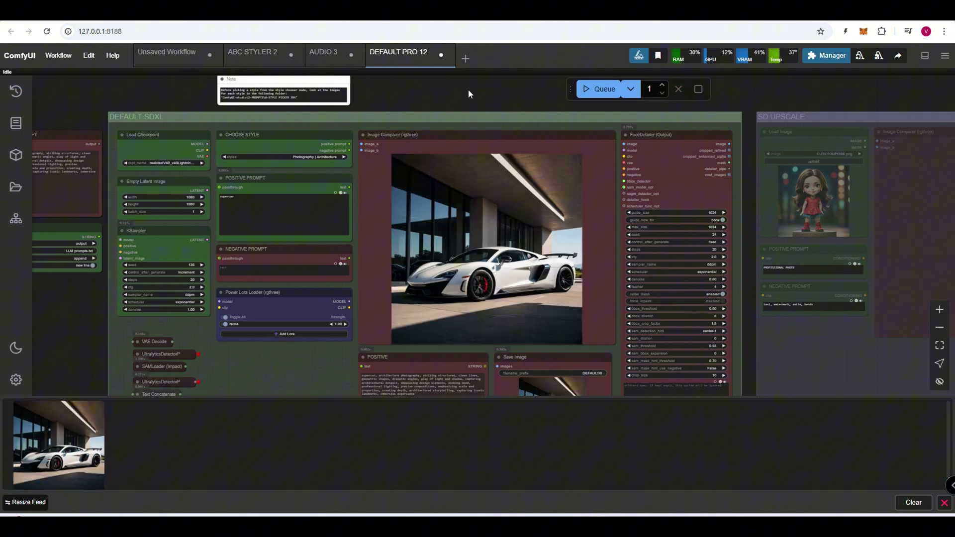
{"action": "left_click", "coordinate": [56, 424]}
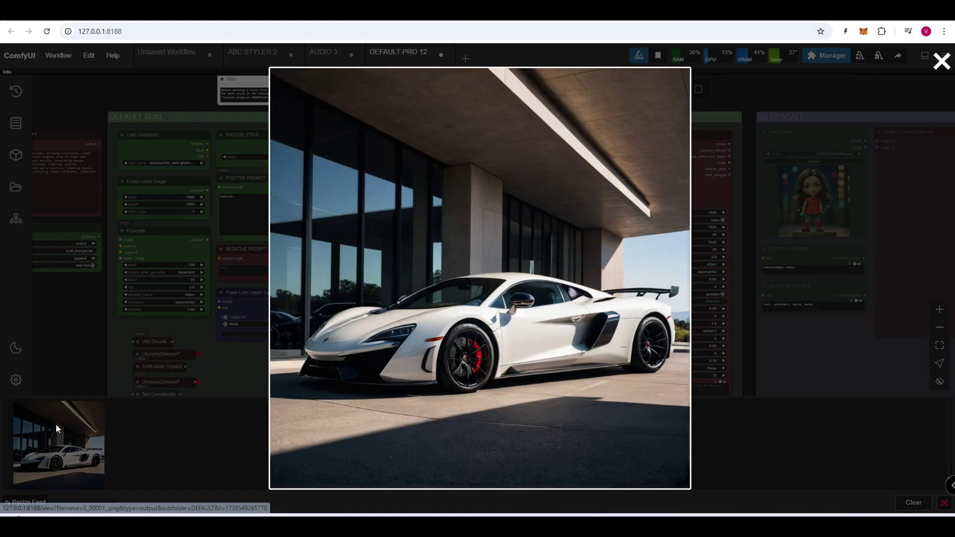
{"action": "left_click", "coordinate": [72, 324]}
- Preview the finished supercar from the queue history, close it, and show node links
{"action": "left_click", "coordinate": [16, 91]}
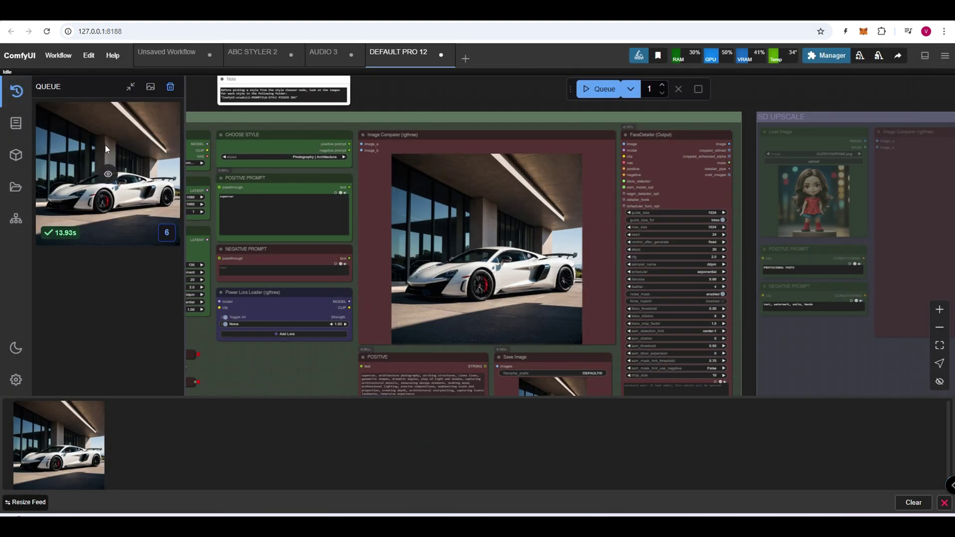
{"action": "left_click", "coordinate": [109, 175]}
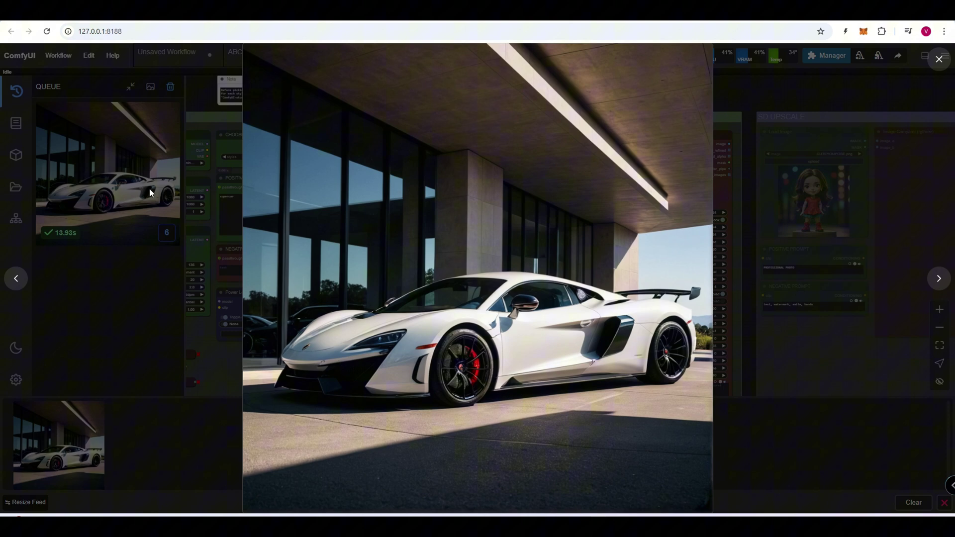
{"action": "left_click", "coordinate": [128, 264]}
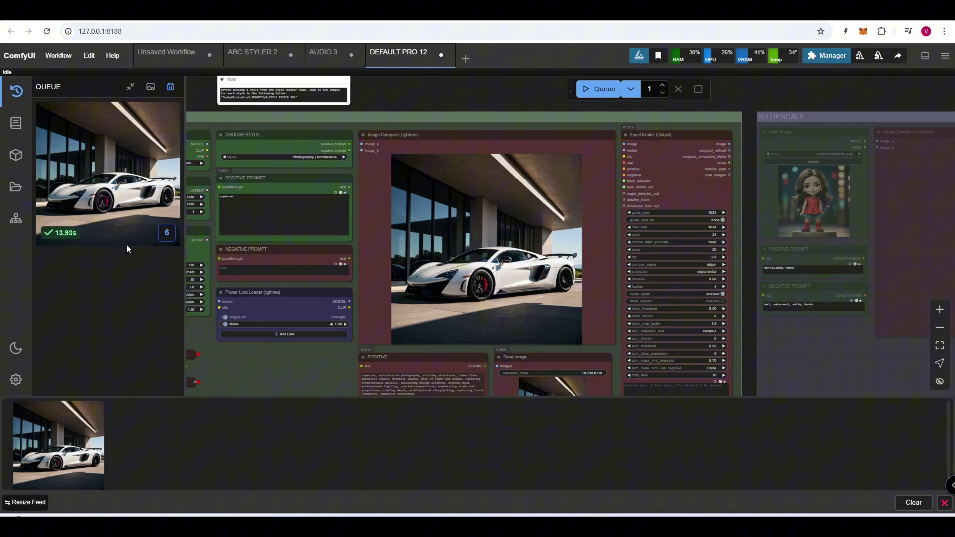
{"action": "left_click", "coordinate": [15, 91]}
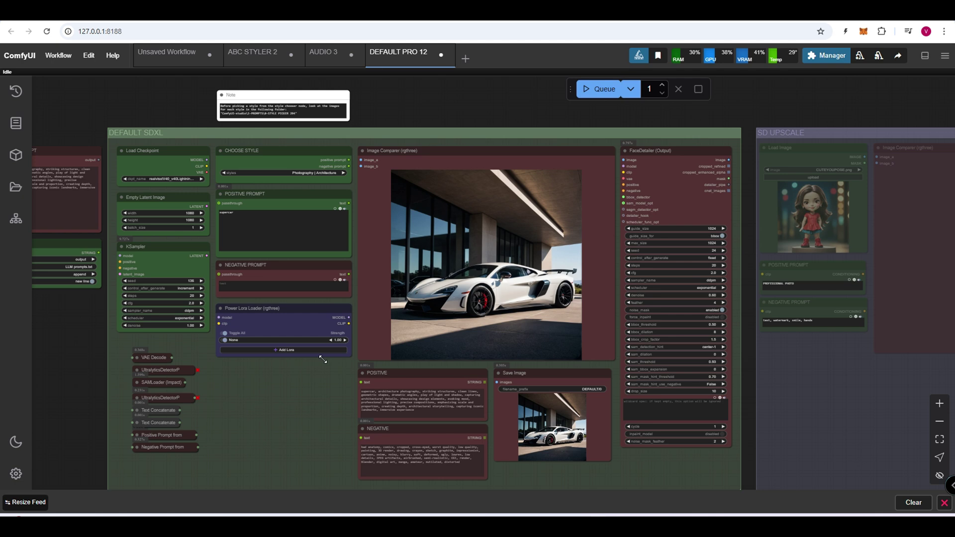
{"action": "left_click", "coordinate": [939, 476]}
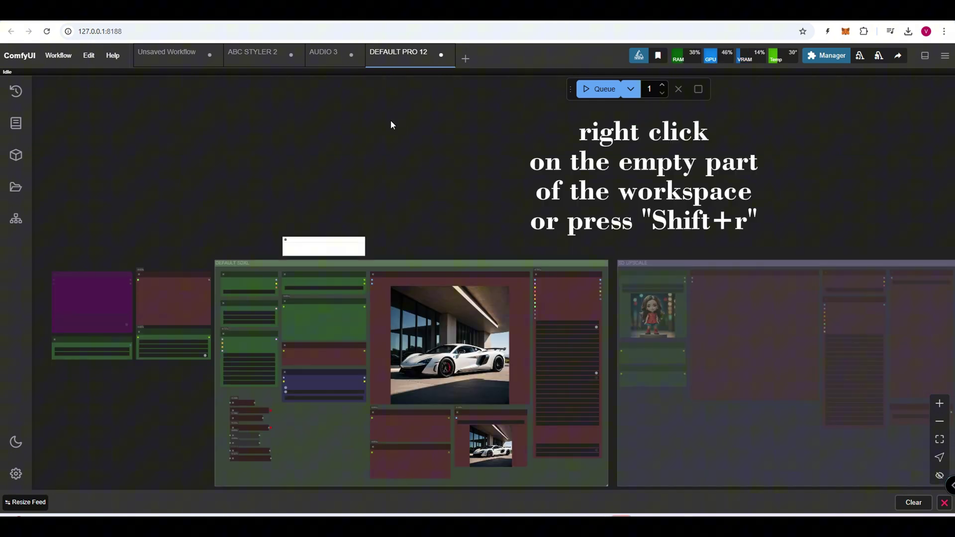
- Run Cleanup Of VRAM Usage from the canvas menu, then scroll the saved workflows list
{"action": "right_click", "coordinate": [419, 153]}
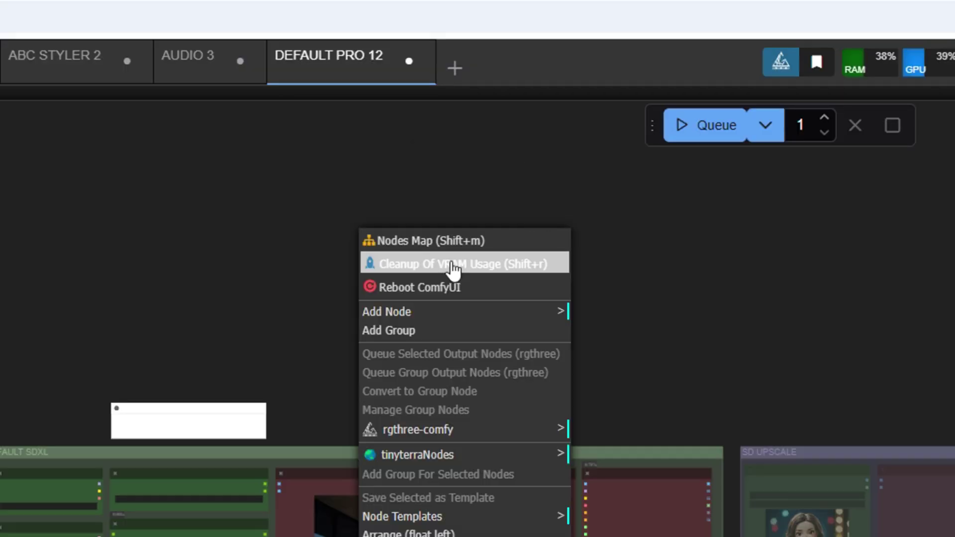
{"action": "left_click", "coordinate": [466, 165]}
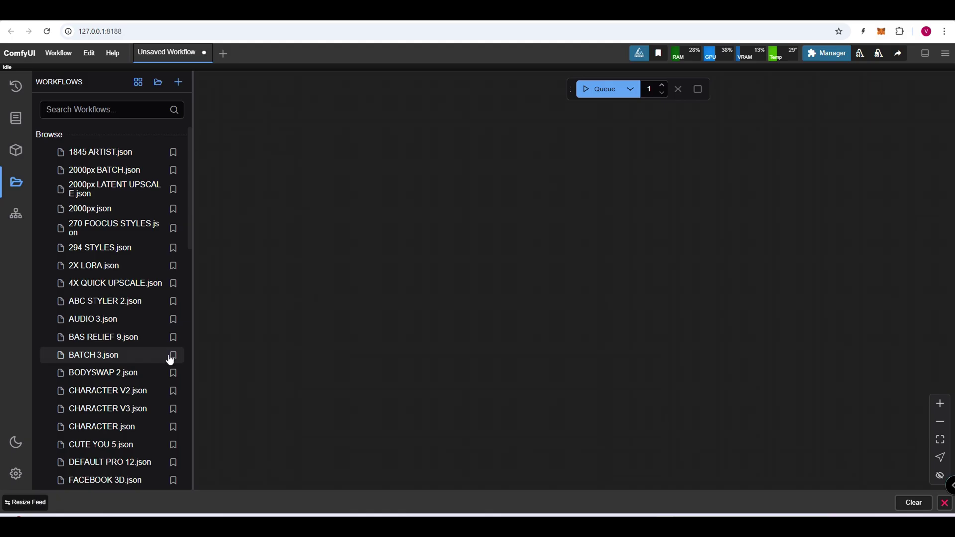
{"action": "scroll", "coordinate": [164, 362], "scroll_direction": "down", "scroll_amount": 4}
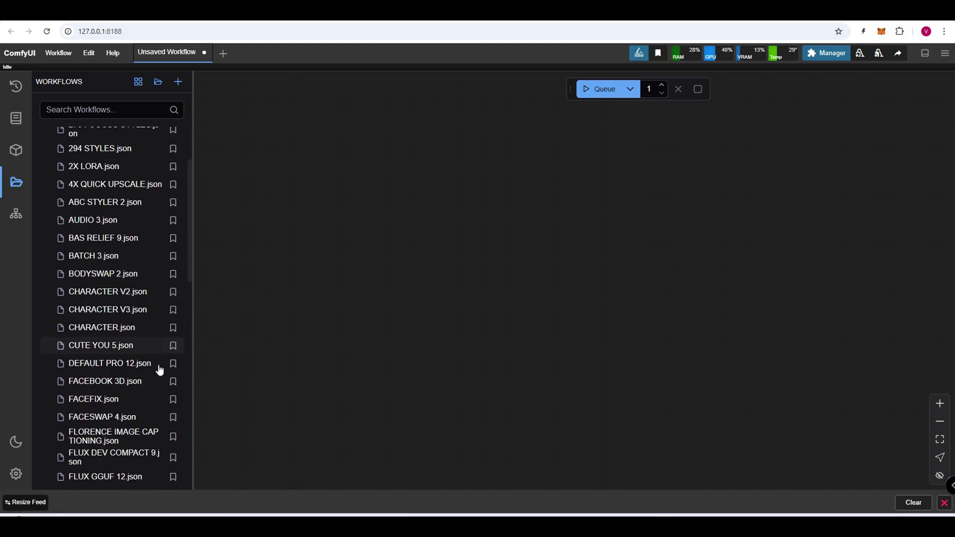
- Open DEFAULT PRO 12 and toggle its DEFAULT SDXL group in the Fast Groups Muter
{"action": "left_click", "coordinate": [122, 363]}
{"action": "left_click_drag", "start_coordinate": [283, 379], "coordinate": [368, 276]}
{"action": "scroll", "coordinate": [393, 363], "scroll_direction": "down", "scroll_amount": 5}
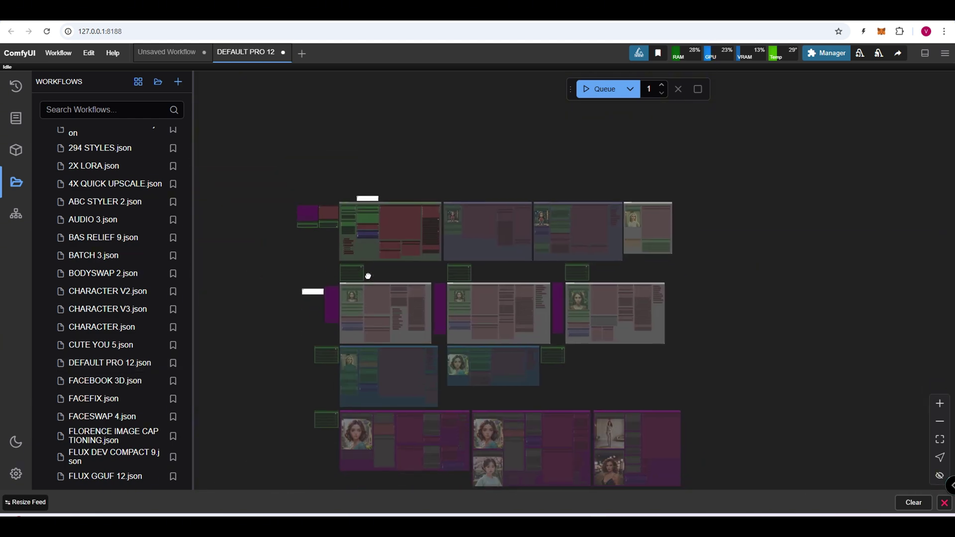
{"action": "scroll", "coordinate": [368, 277], "scroll_direction": "up", "scroll_amount": 8}
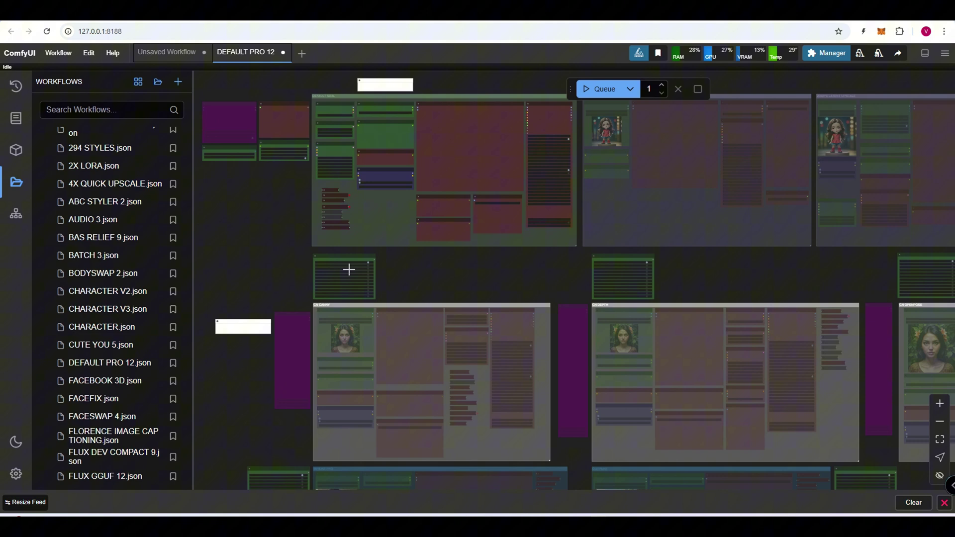
{"action": "scroll", "coordinate": [331, 256], "scroll_direction": "up", "scroll_amount": 1}
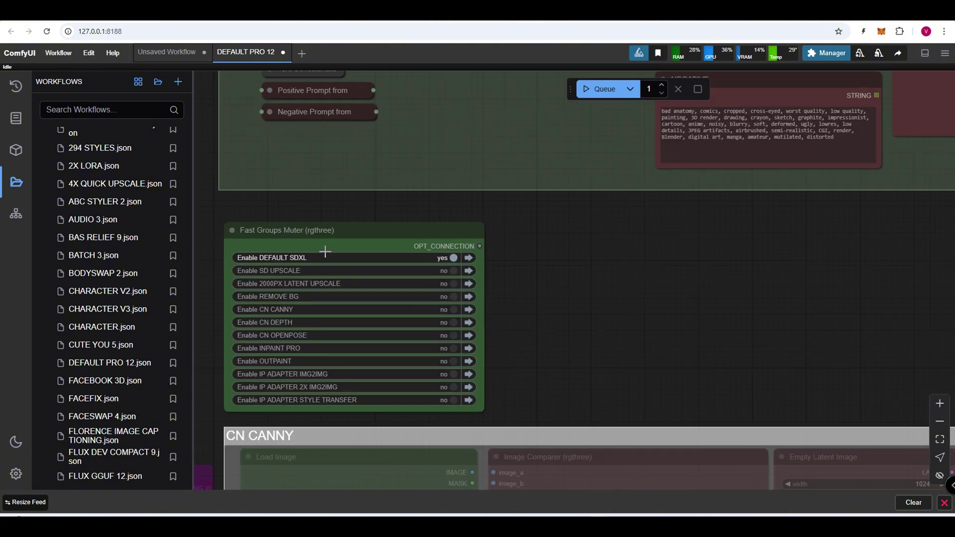
{"action": "left_click", "coordinate": [453, 257]}
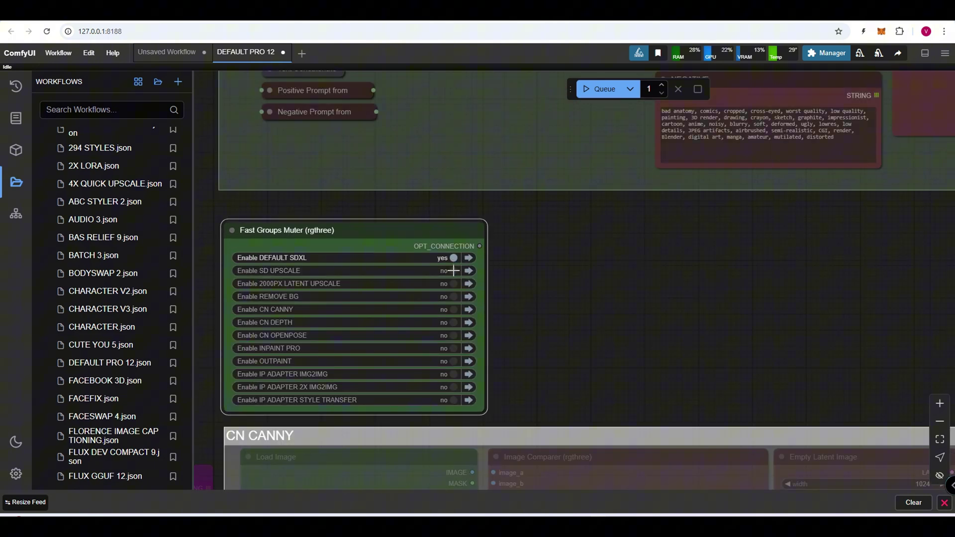
{"action": "left_click", "coordinate": [455, 258]}
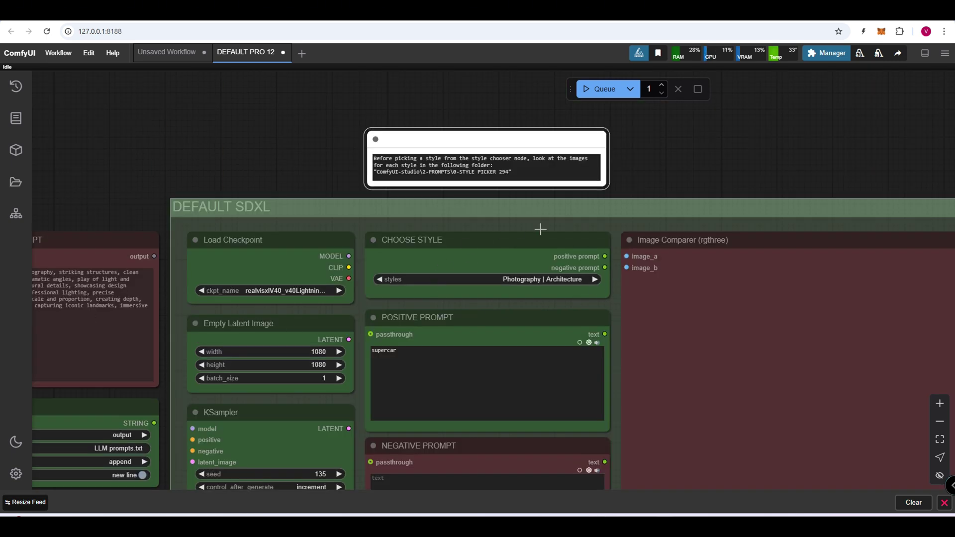
- Browse the styles list, select the 2-PROMPTS\0-STYLE PICKER 294 path in the note, and go to File Explorer
{"action": "left_click", "coordinate": [539, 280]}
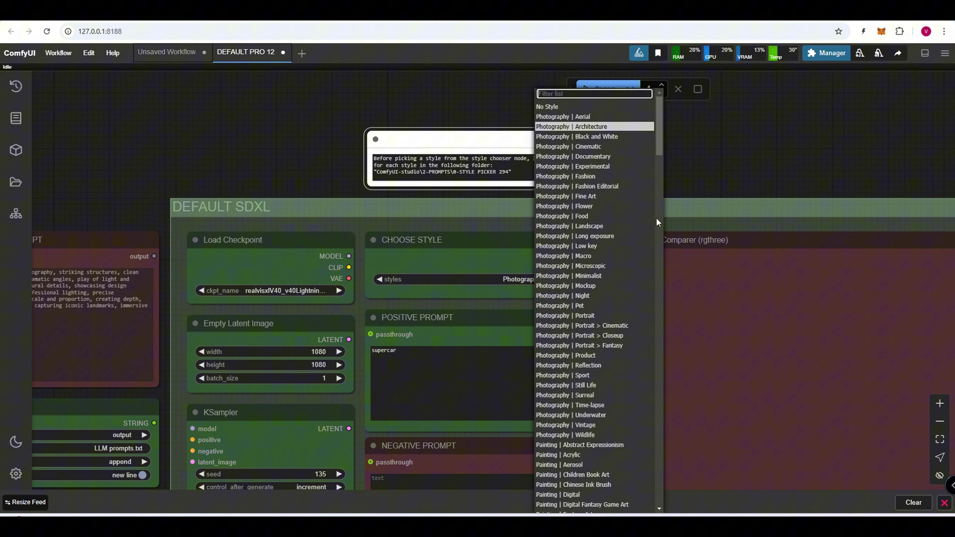
{"action": "left_click_drag", "start_coordinate": [659, 125], "coordinate": [663, 304]}
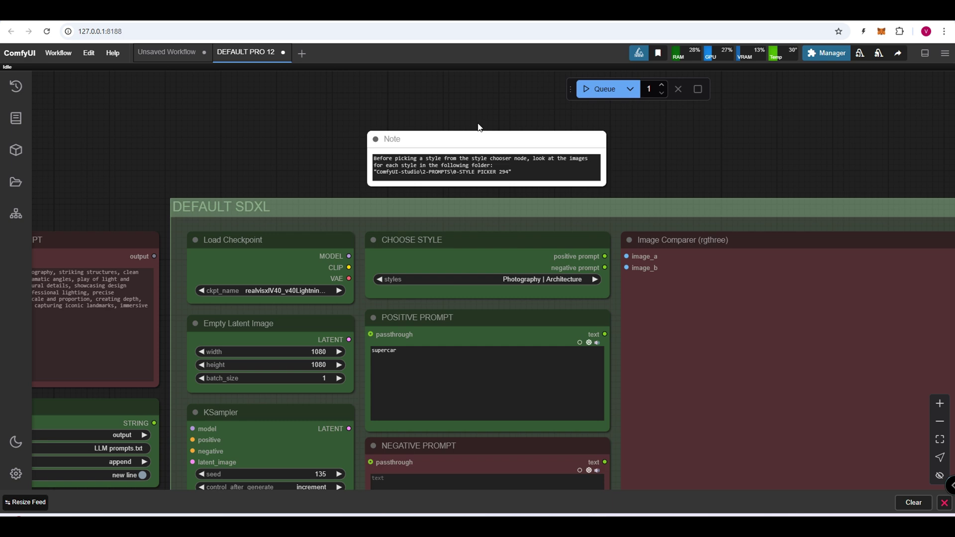
{"action": "scroll", "coordinate": [475, 131], "scroll_direction": "up", "scroll_amount": 6}
{"action": "left_click_drag", "start_coordinate": [562, 210], "coordinate": [285, 208]}
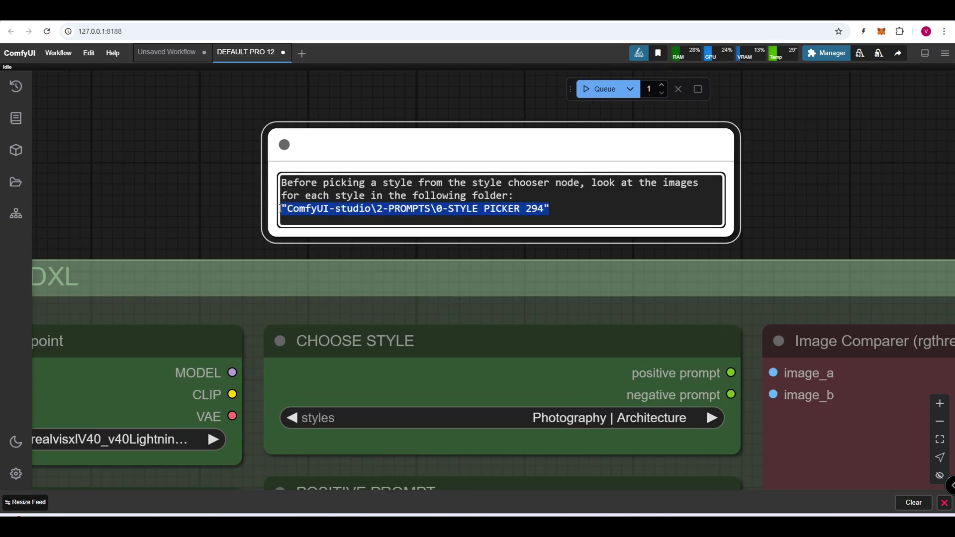
{"action": "left_click", "coordinate": [436, 435]}
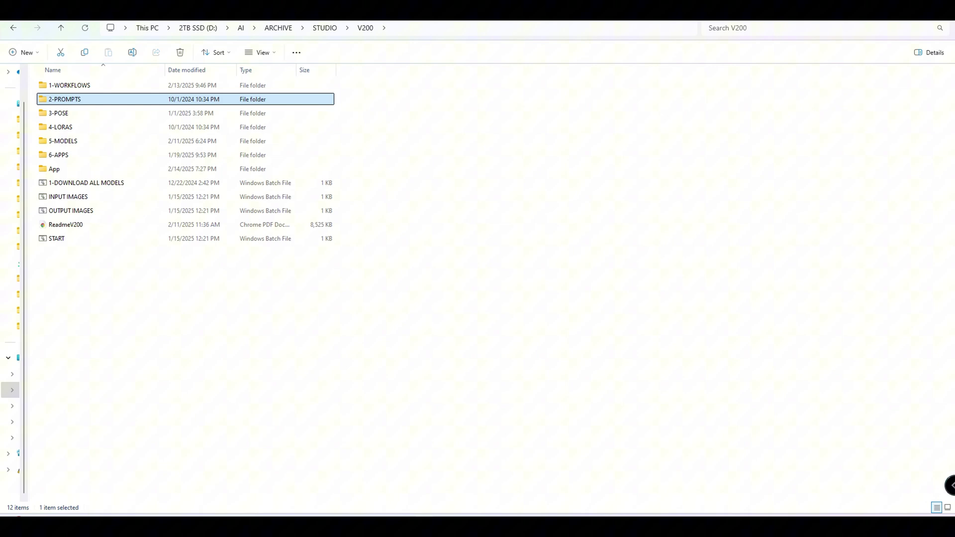
- Open 2-PROMPTS\0-STYLE PICKER 294 and scroll through its style preview thumbnails
{"action": "double_click", "coordinate": [102, 100]}
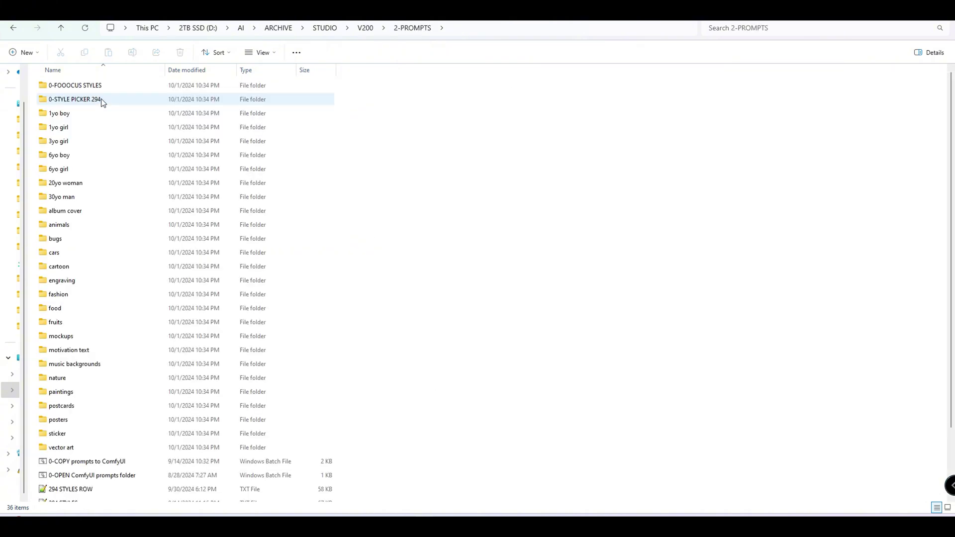
{"action": "left_click", "coordinate": [100, 98]}
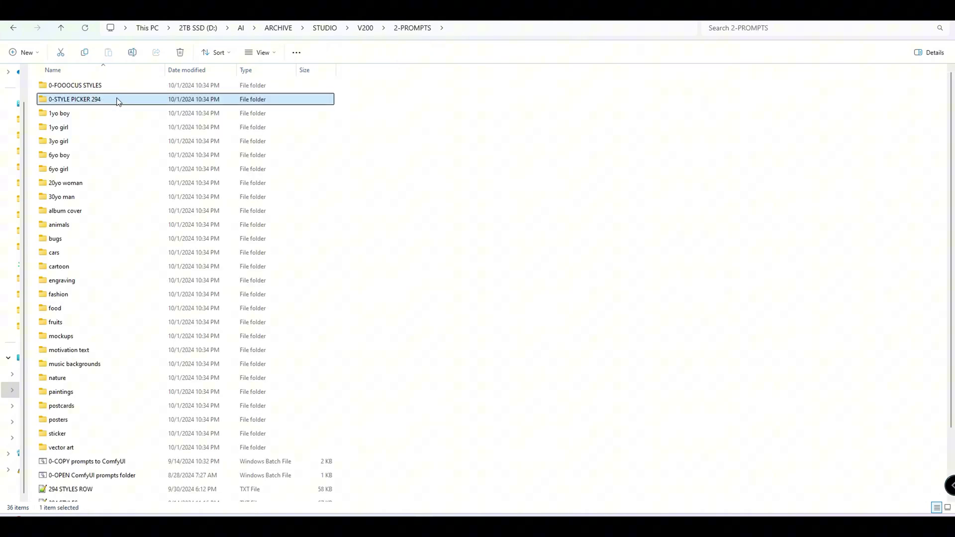
{"action": "double_click", "coordinate": [118, 101]}
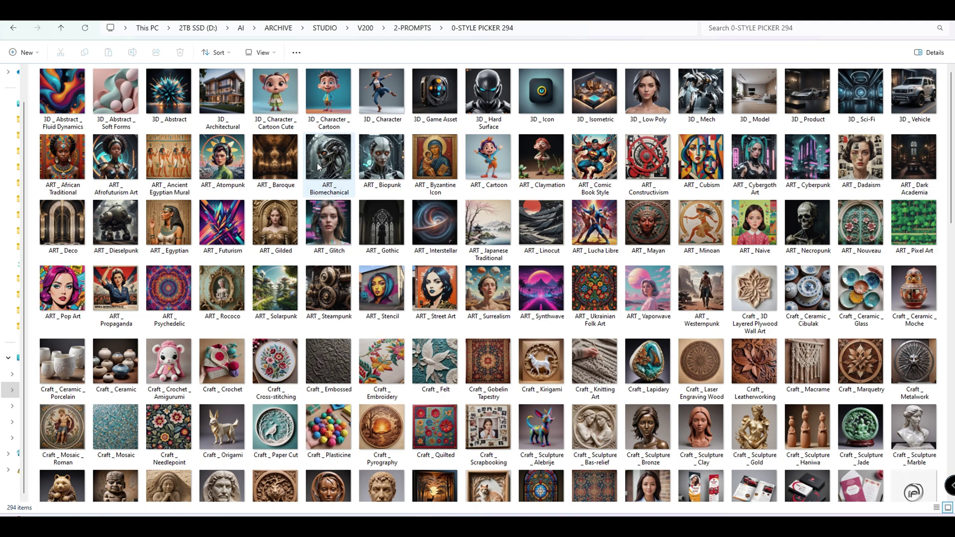
{"action": "scroll", "coordinate": [320, 165], "scroll_direction": "down", "scroll_amount": 6}
{"action": "scroll", "coordinate": [321, 165], "scroll_direction": "down", "scroll_amount": 10}
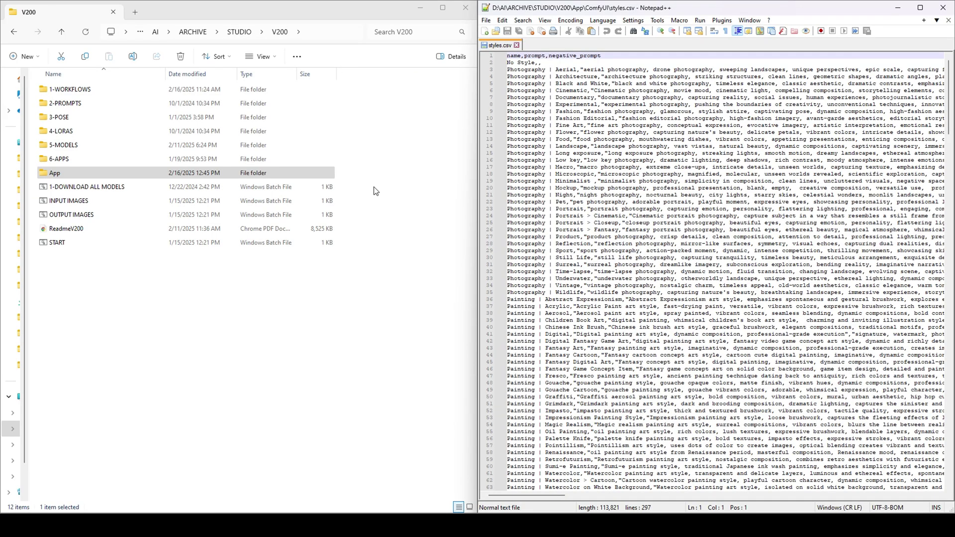
- Open App\ComfyUI\styles.csv in Notepad++ and select the Aerial and Architecture style rows
{"action": "double_click", "coordinate": [105, 173]}
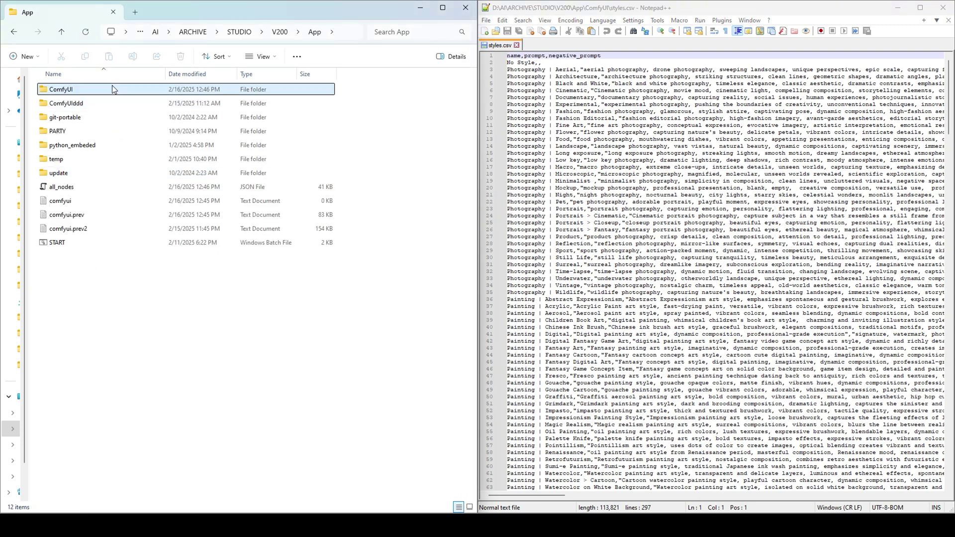
{"action": "double_click", "coordinate": [112, 87]}
{"action": "scroll", "coordinate": [133, 150], "scroll_direction": "down", "scroll_amount": 6}
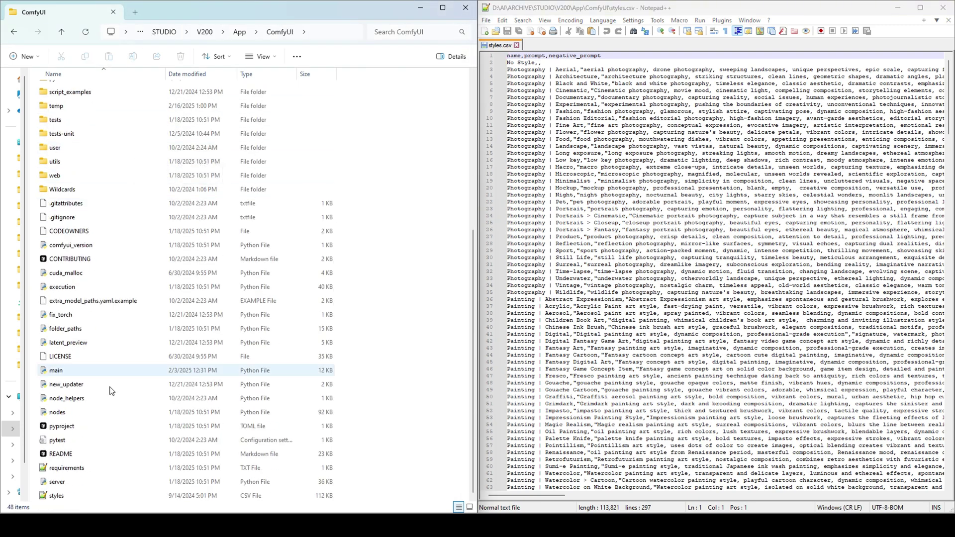
{"action": "left_click", "coordinate": [83, 496]}
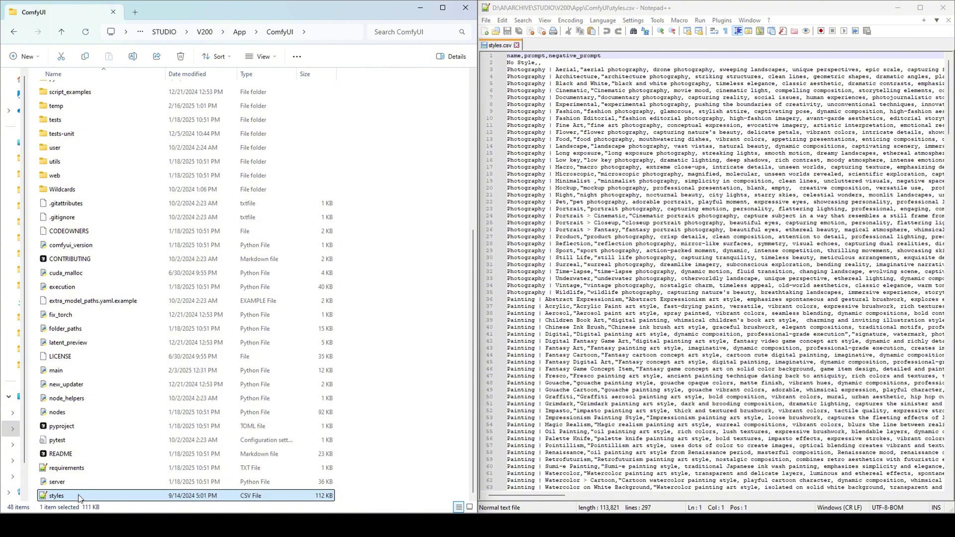
{"action": "double_click", "coordinate": [80, 497]}
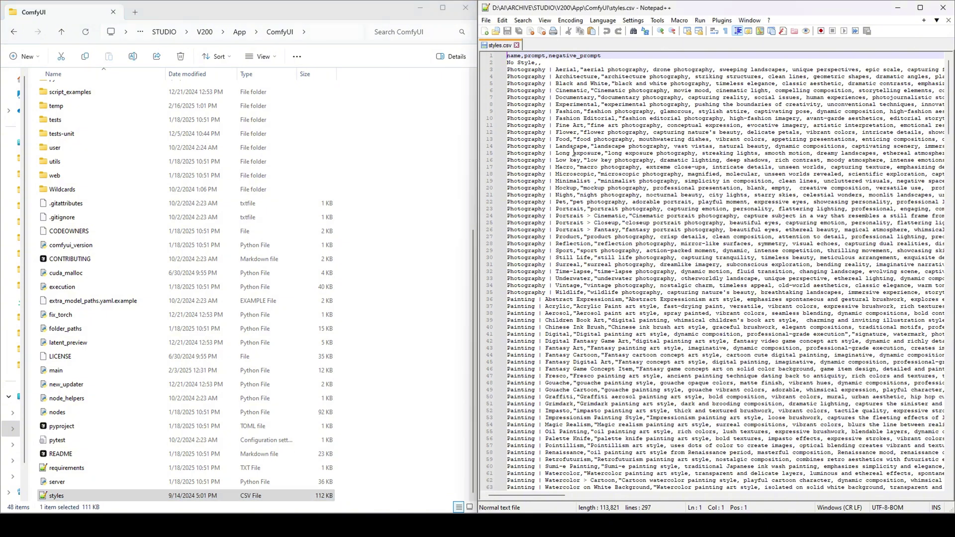
{"action": "left_click_drag", "start_coordinate": [555, 69], "coordinate": [887, 70]}
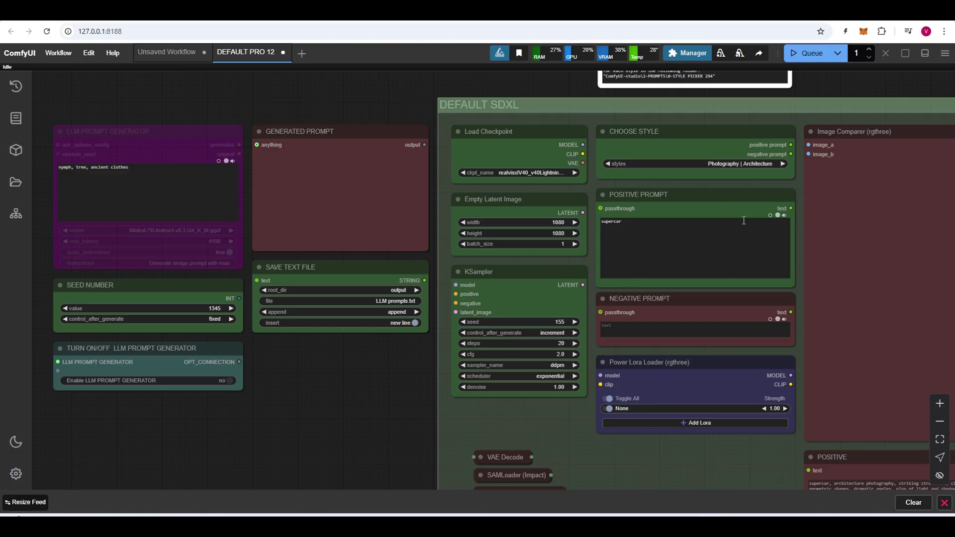
- Enable the LLM prompt generator and select its 'nymph, tree, ancient' keywords
{"action": "scroll", "coordinate": [692, 224], "scroll_direction": "up", "scroll_amount": 5}
{"action": "left_click", "coordinate": [550, 246]}
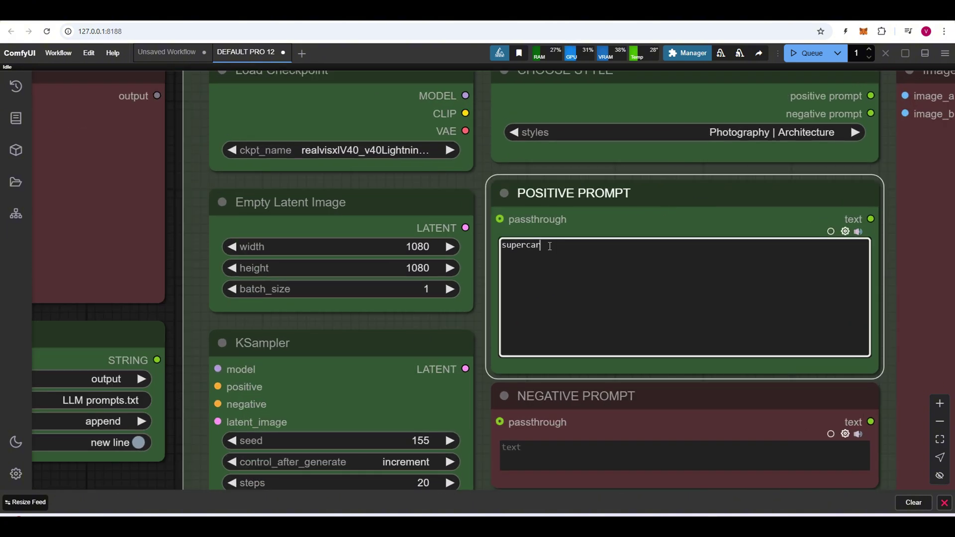
{"action": "left_click", "coordinate": [758, 132]}
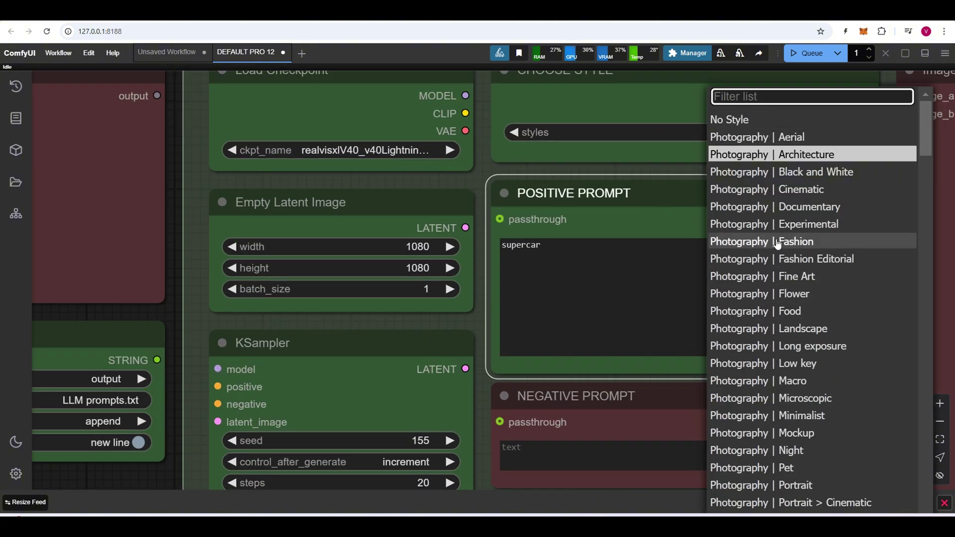
{"action": "scroll", "coordinate": [629, 208], "scroll_direction": "down", "scroll_amount": 6}
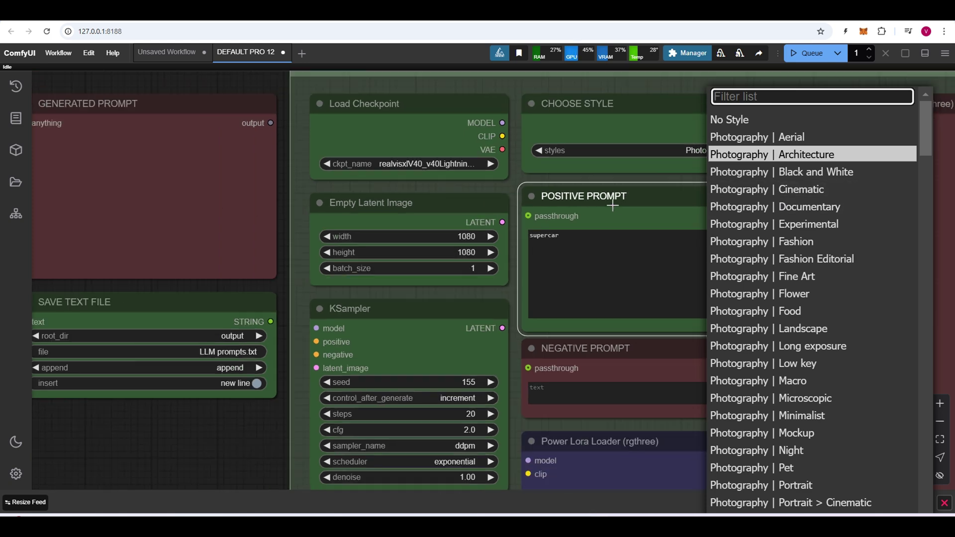
{"action": "left_click", "coordinate": [223, 369]}
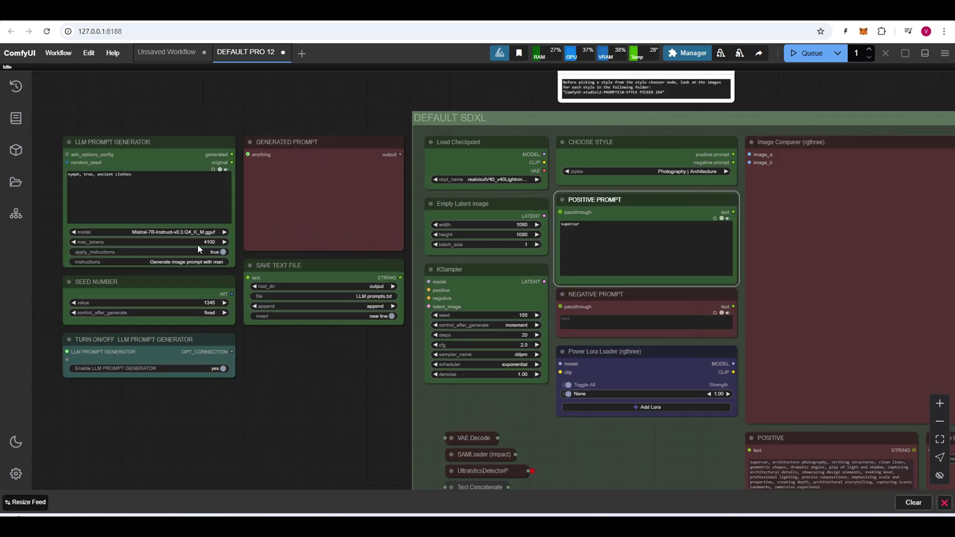
{"action": "scroll", "coordinate": [55, 151], "scroll_direction": "up", "scroll_amount": 5}
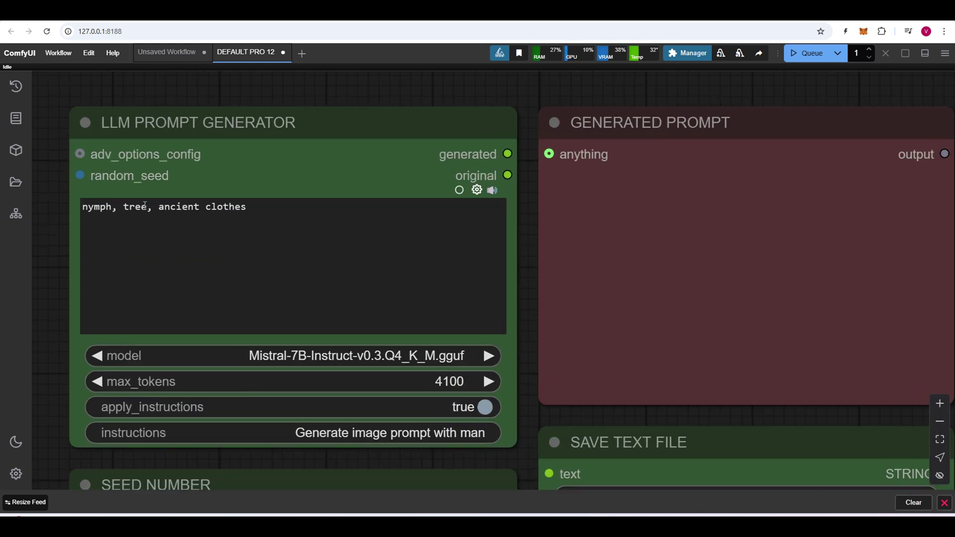
{"action": "left_click_drag", "start_coordinate": [84, 207], "coordinate": [303, 202]}
{"action": "scroll", "coordinate": [304, 203], "scroll_direction": "down", "scroll_amount": 5}
- Delete 'supercar' from the positive prompt and set the style to No Style
{"action": "left_click", "coordinate": [661, 268]}
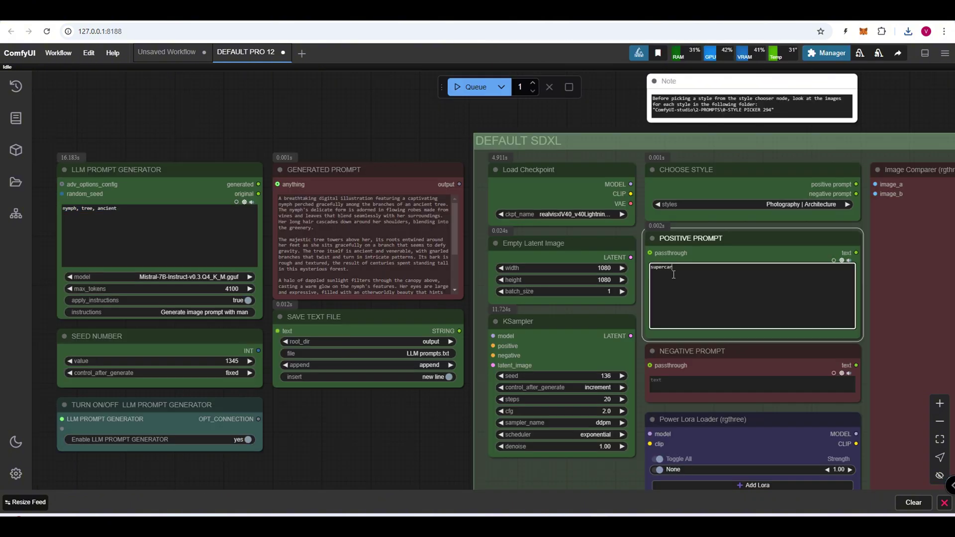
{"action": "double_click", "coordinate": [661, 267]}
{"action": "key", "text": "BackSpace"}
{"action": "left_click", "coordinate": [825, 204]}
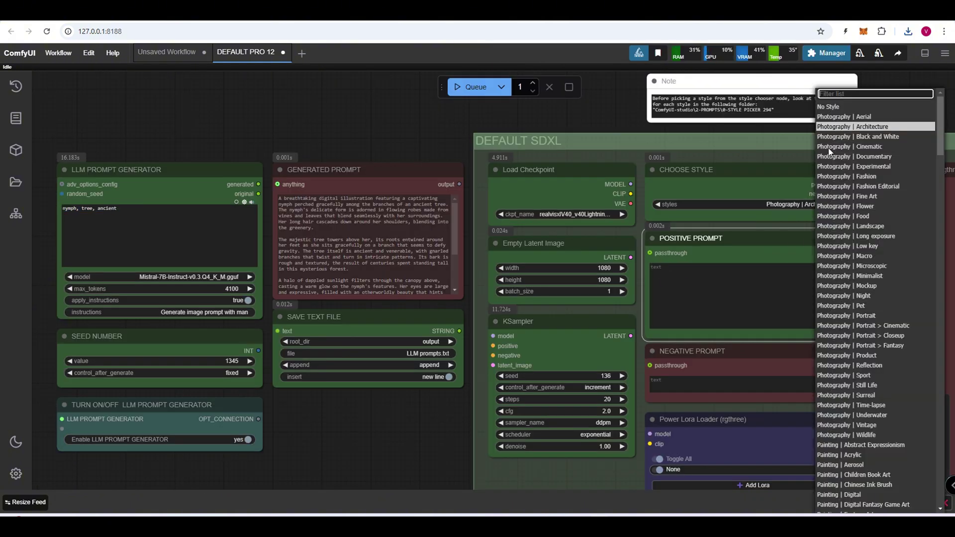
{"action": "left_click", "coordinate": [845, 108]}
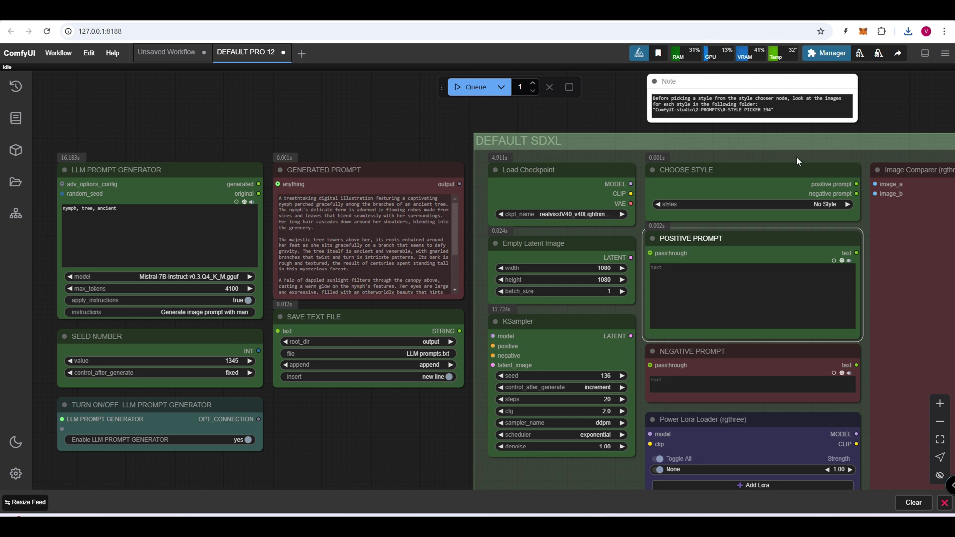
- Generate two forest nymph images, viewing each one full size
{"action": "left_click", "coordinate": [467, 88]}
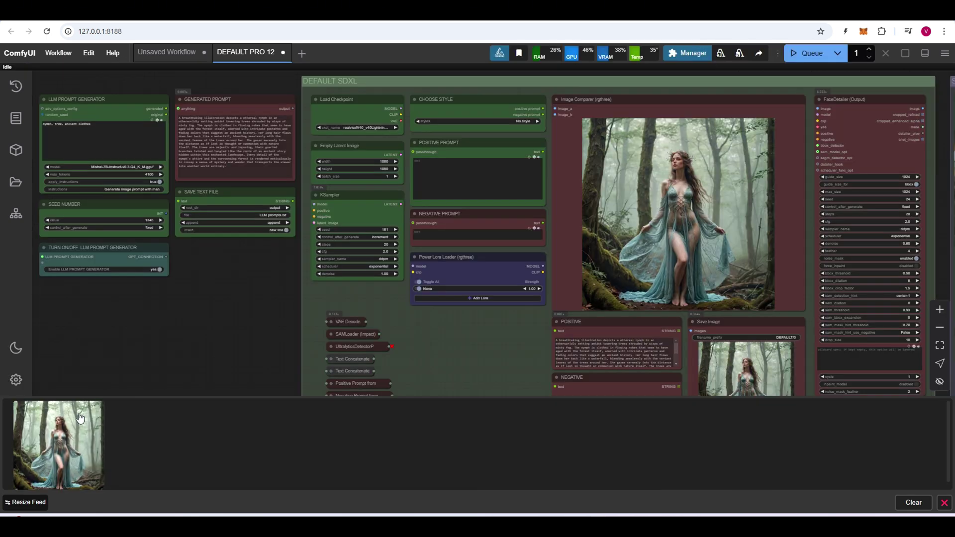
{"action": "left_click", "coordinate": [76, 428]}
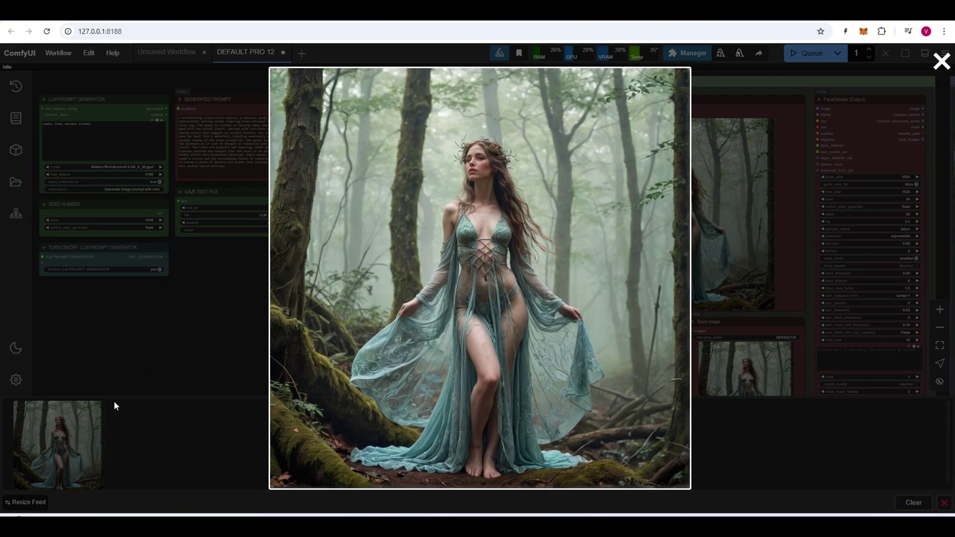
{"action": "left_click", "coordinate": [196, 310]}
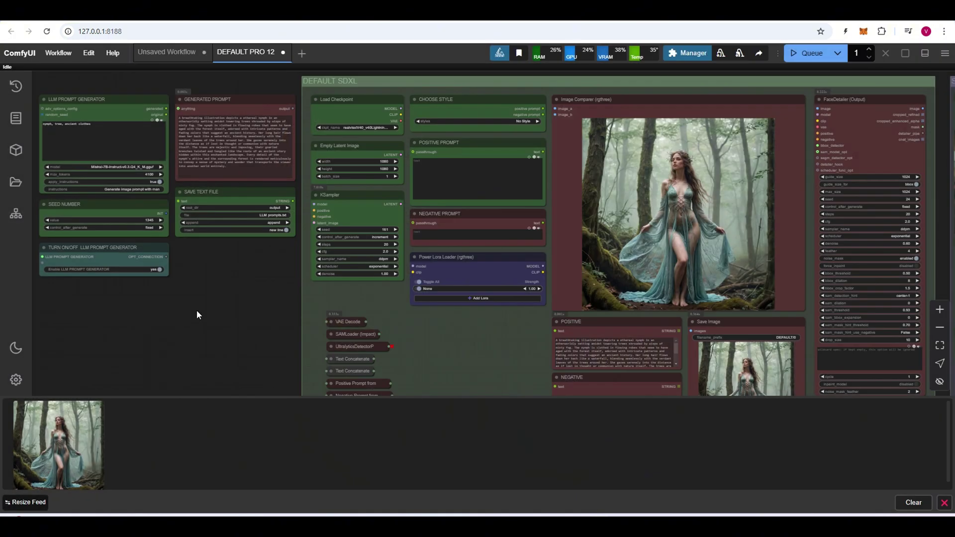
{"action": "left_click", "coordinate": [802, 53]}
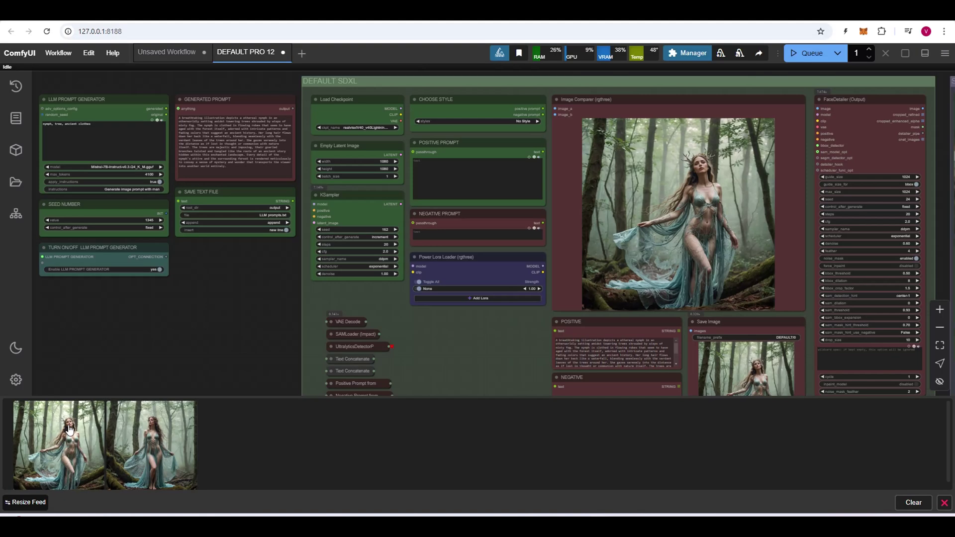
{"action": "left_click", "coordinate": [78, 417]}
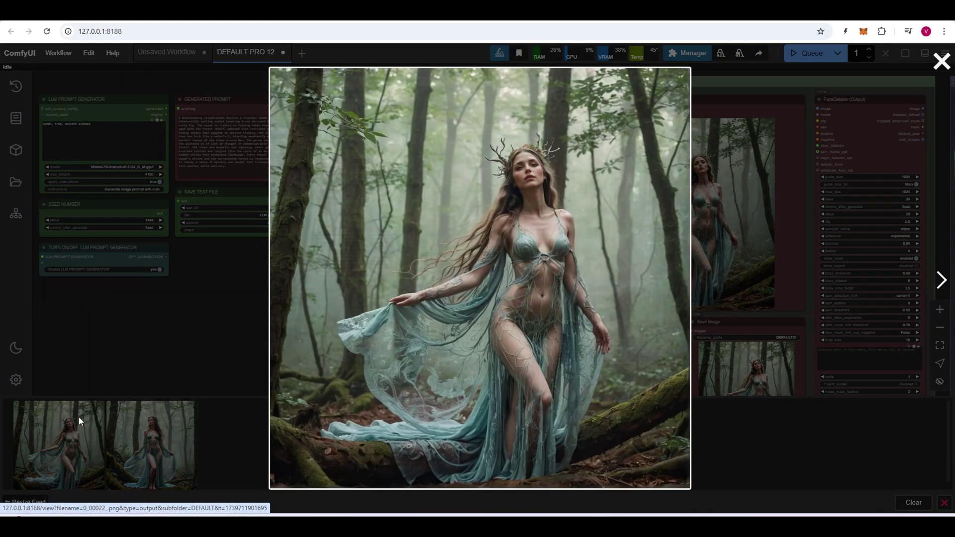
- Set the LLM seed number to 1346, generate a nymph image, and view it full size
{"action": "left_click", "coordinate": [153, 324]}
{"action": "scroll", "coordinate": [486, 228], "scroll_direction": "up", "scroll_amount": 7}
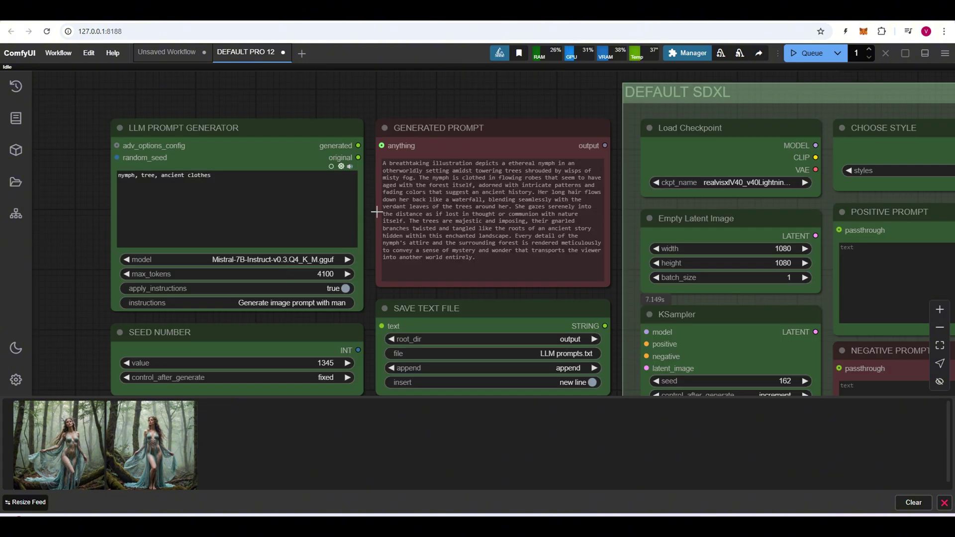
{"action": "triple_click", "coordinate": [218, 177]}
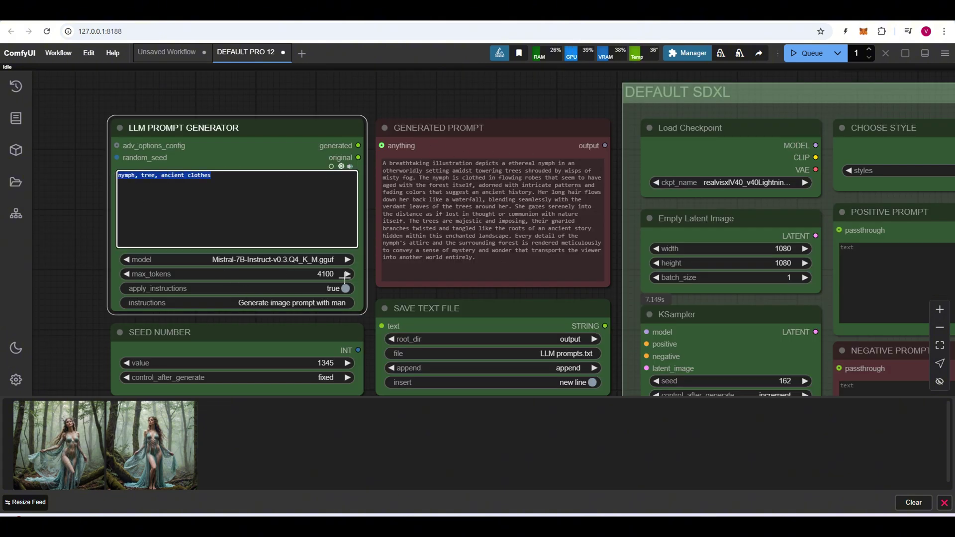
{"action": "left_click", "coordinate": [351, 362]}
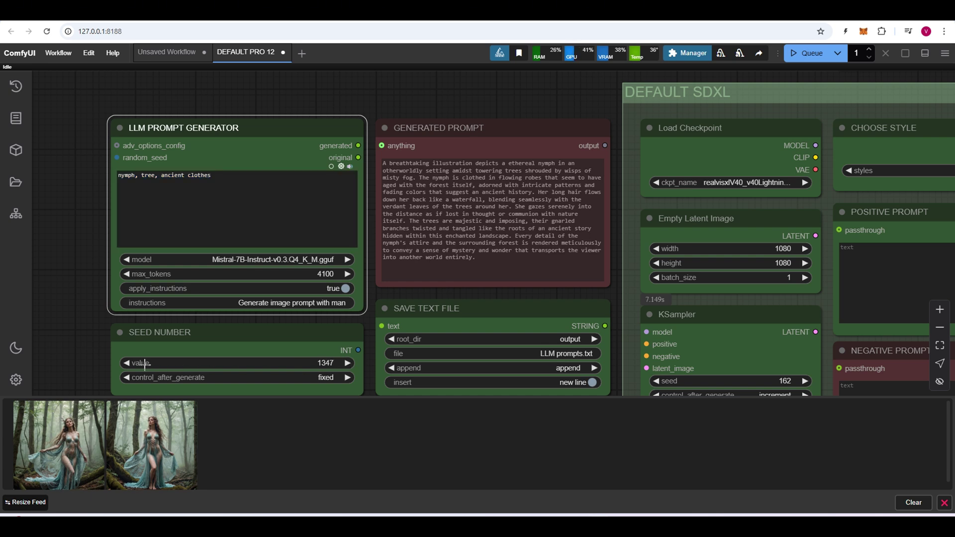
{"action": "left_click", "coordinate": [126, 363]}
{"action": "left_click", "coordinate": [808, 53]}
{"action": "scroll", "coordinate": [565, 97], "scroll_direction": "down", "scroll_amount": 3}
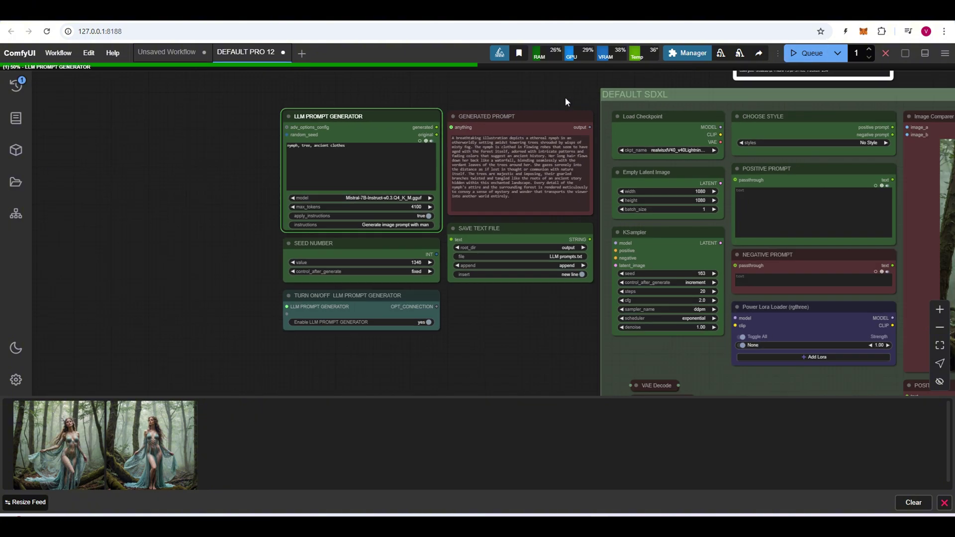
{"action": "left_click_drag", "start_coordinate": [569, 89], "coordinate": [279, 95]}
{"action": "left_click", "coordinate": [94, 409]}
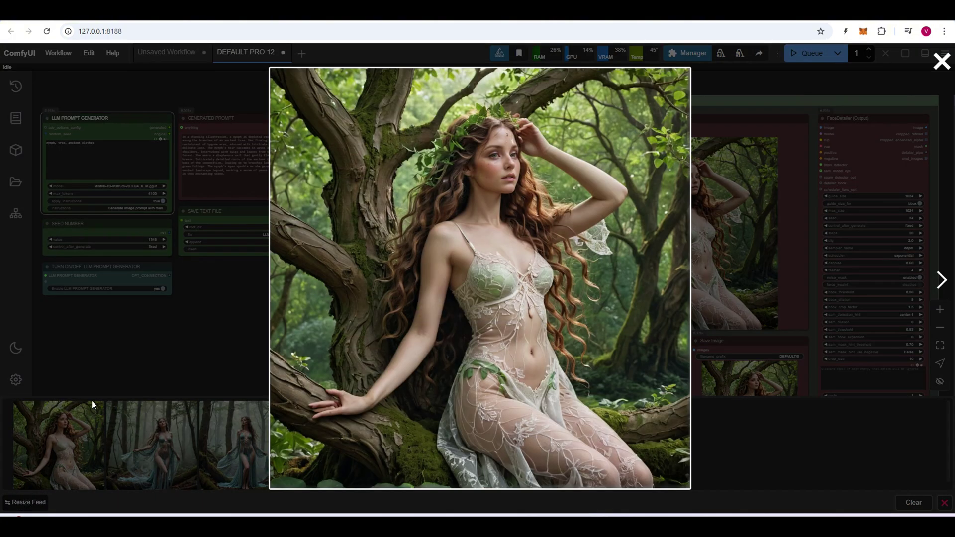
{"action": "left_click", "coordinate": [89, 339]}
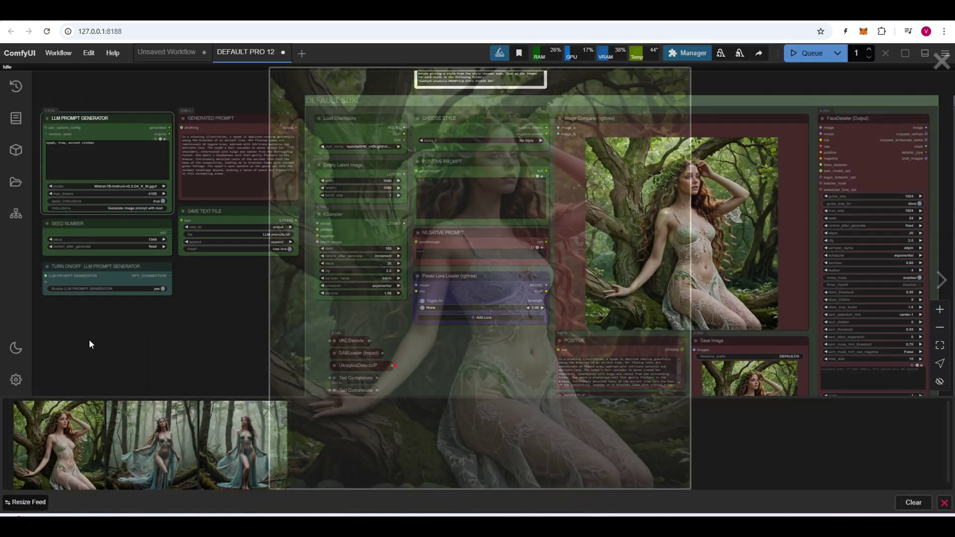
- Raise the seed to 1347 and generate two more nymph variations, opening the newest full size
{"action": "scroll", "coordinate": [235, 321], "scroll_direction": "up", "scroll_amount": 5}
{"action": "left_click_drag", "start_coordinate": [236, 318], "coordinate": [296, 424]}
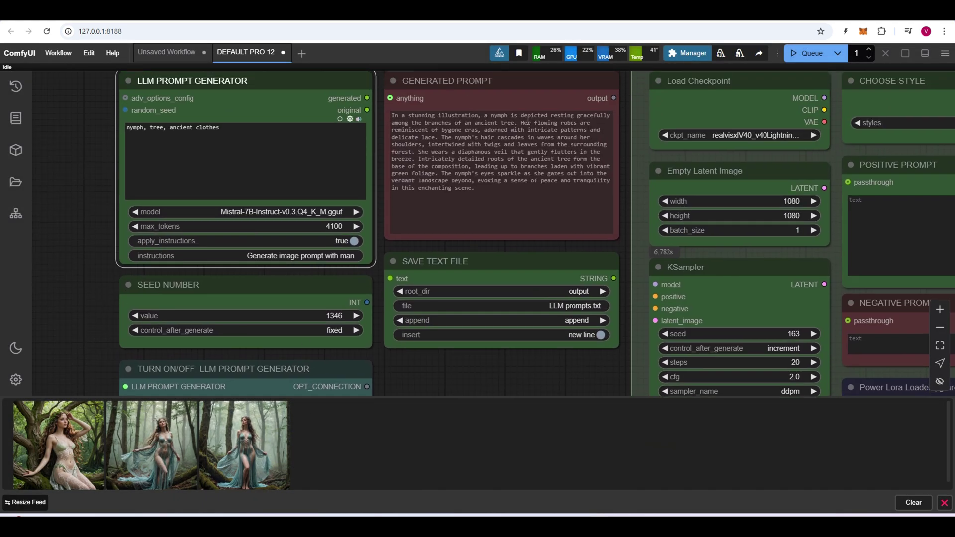
{"action": "left_click", "coordinate": [357, 315]}
{"action": "left_click", "coordinate": [800, 56]}
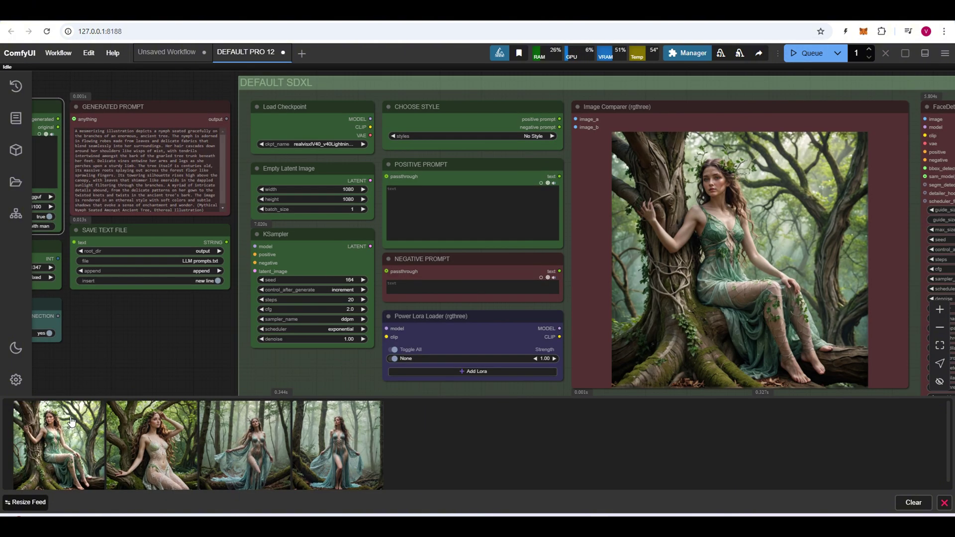
{"action": "left_click", "coordinate": [69, 426]}
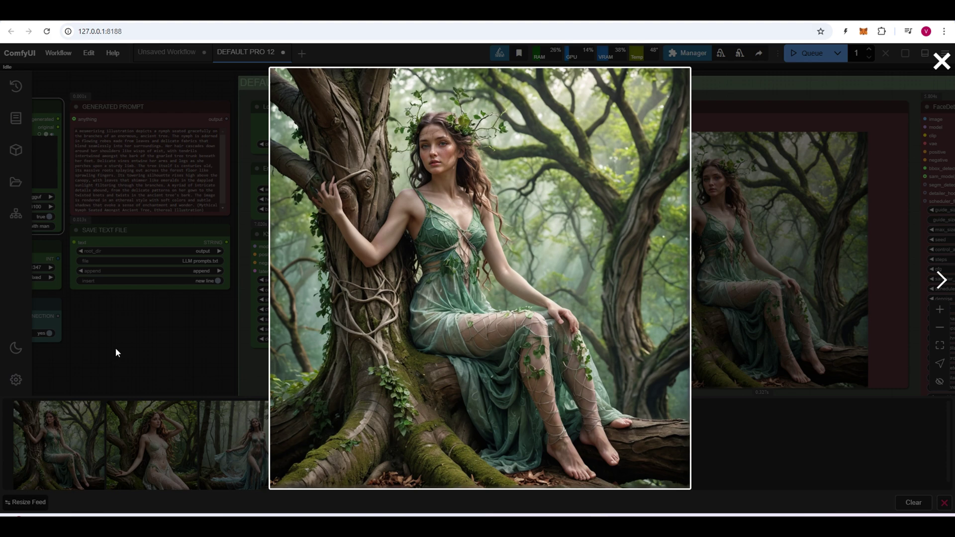
{"action": "left_click_drag", "start_coordinate": [114, 352], "coordinate": [291, 350]}
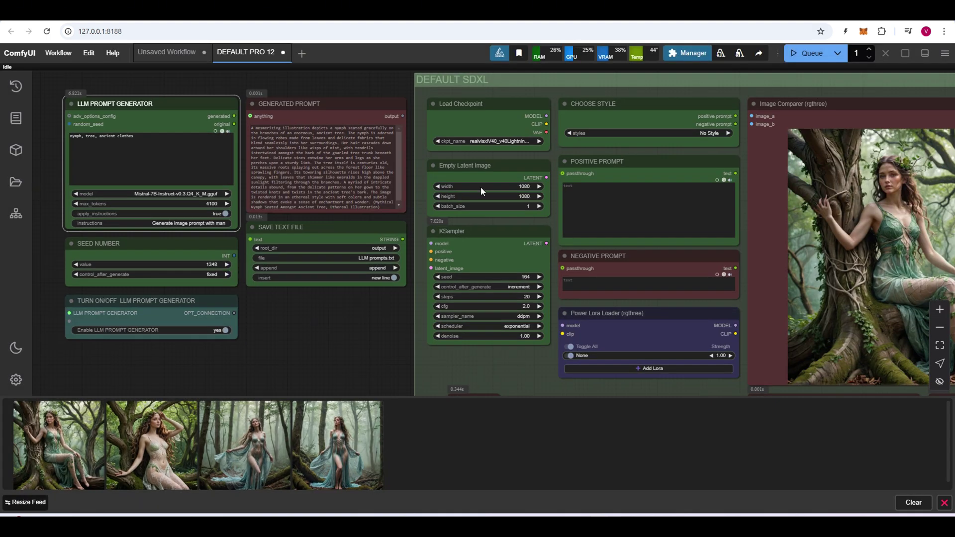
{"action": "left_click", "coordinate": [806, 63]}
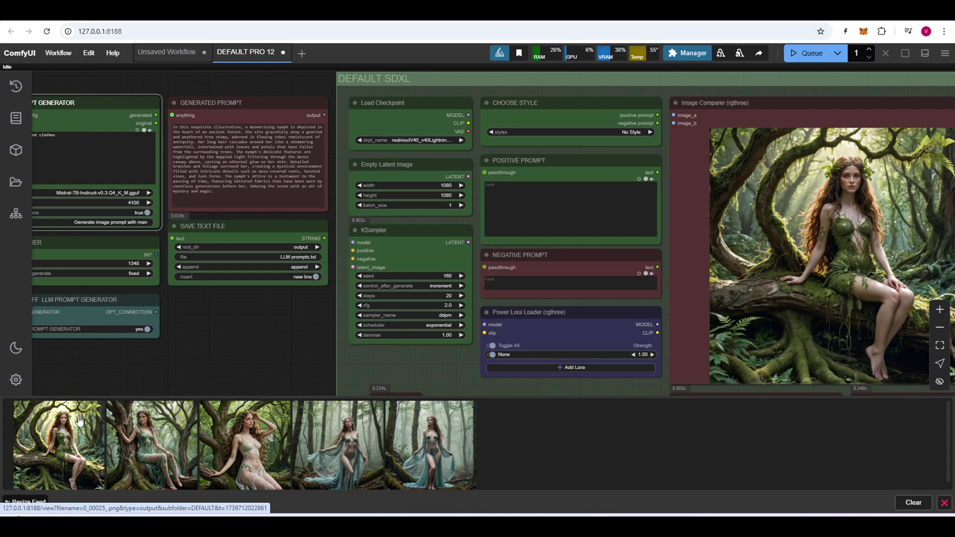
{"action": "left_click", "coordinate": [85, 441]}
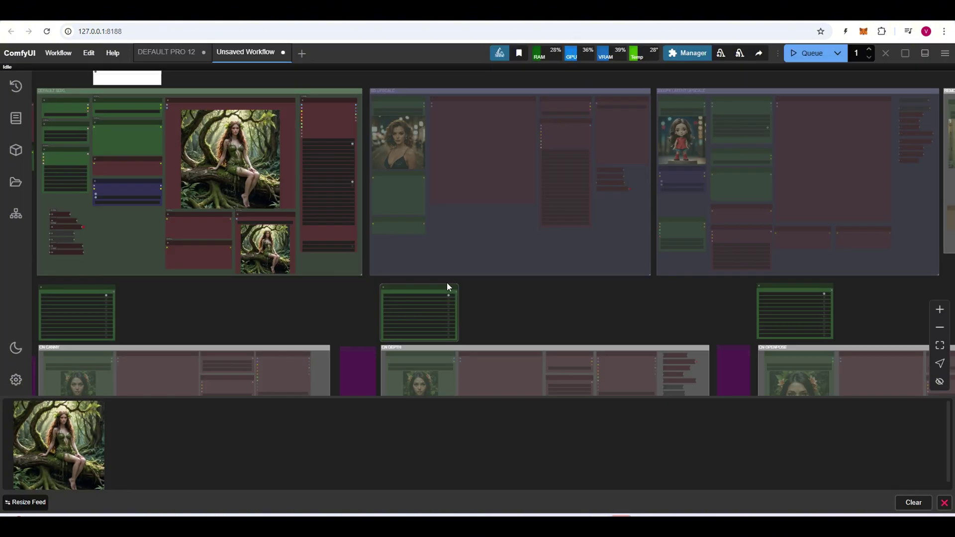
- Load the forest nymph image into both the SD upscale and latent upscale groups
{"action": "scroll", "coordinate": [461, 291], "scroll_direction": "up", "scroll_amount": 7}
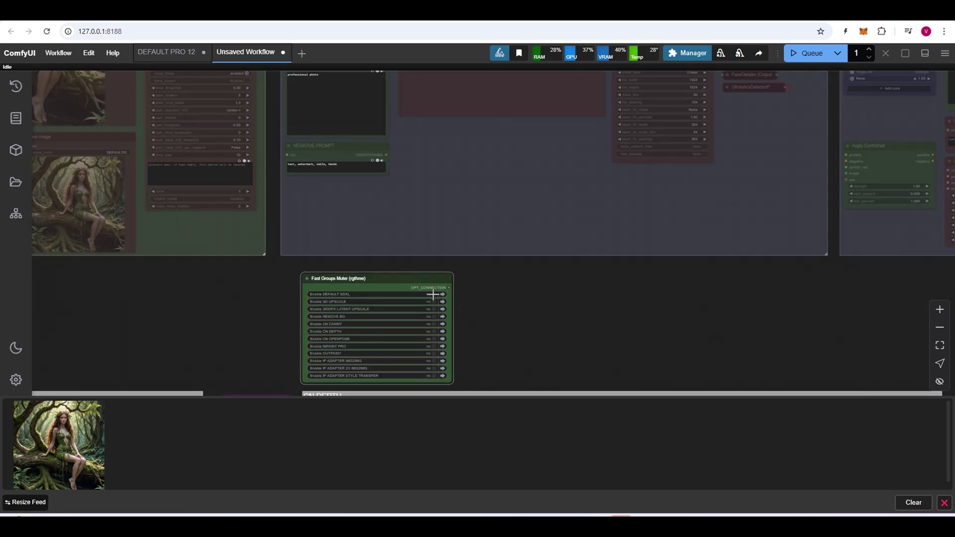
{"action": "scroll", "coordinate": [435, 304], "scroll_direction": "down", "scroll_amount": 6}
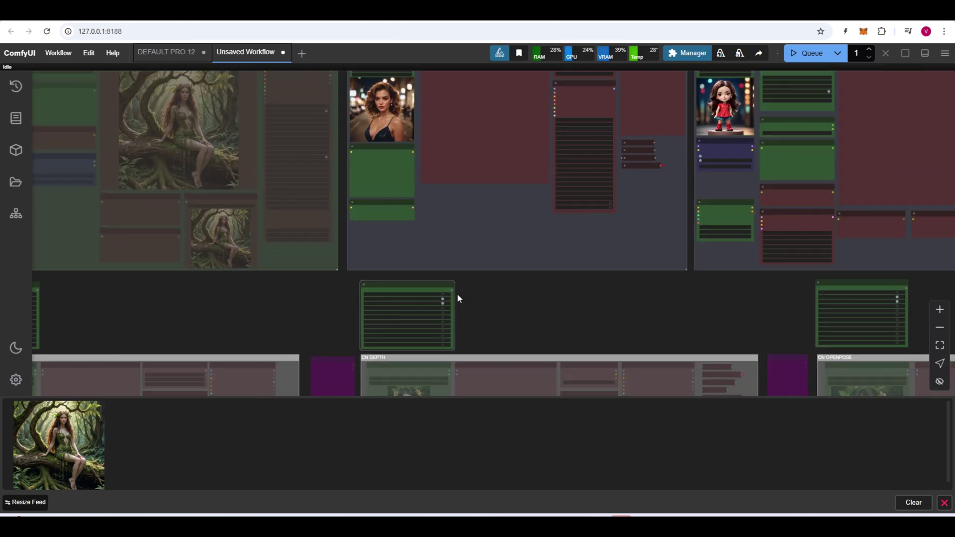
{"action": "left_click_drag", "start_coordinate": [501, 255], "coordinate": [247, 327]}
{"action": "scroll", "coordinate": [251, 312], "scroll_direction": "up", "scroll_amount": 2}
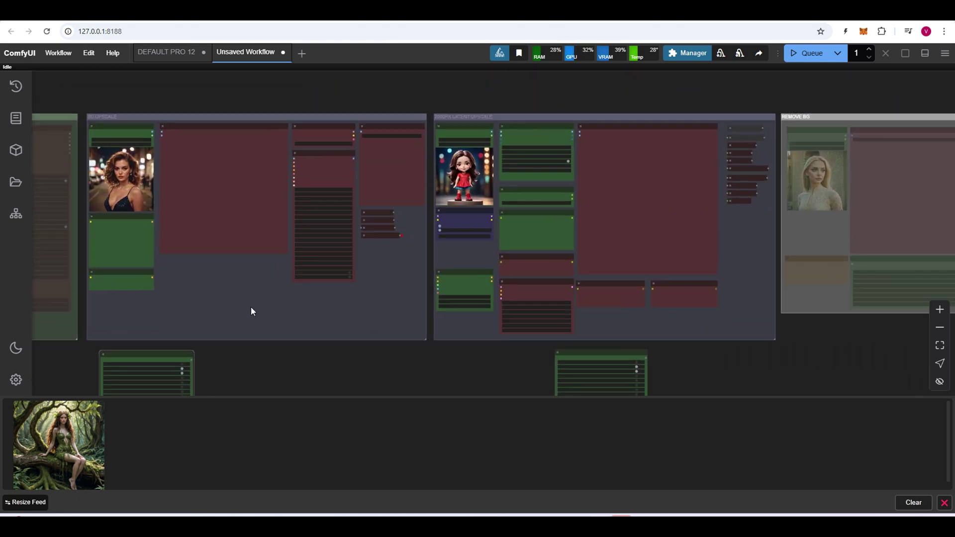
{"action": "scroll", "coordinate": [252, 308], "scroll_direction": "up", "scroll_amount": 2}
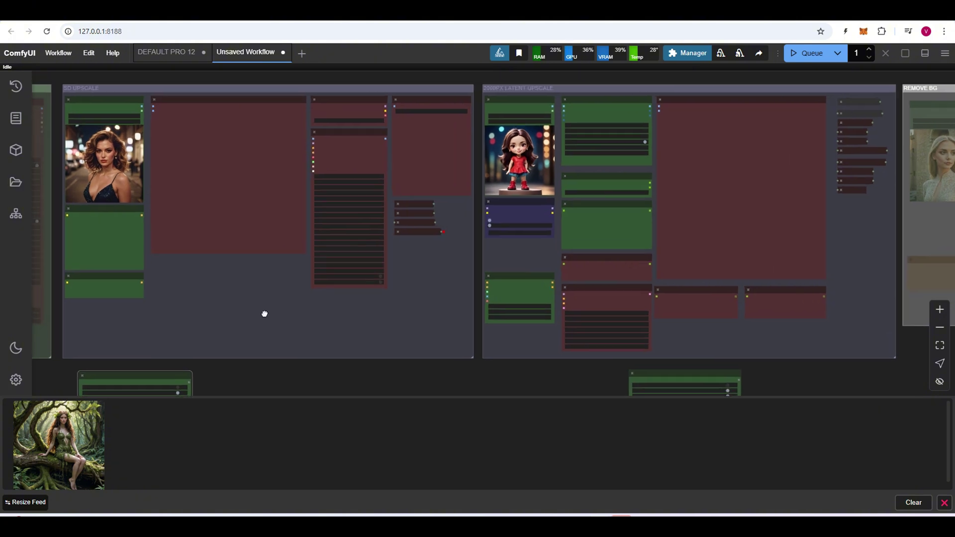
{"action": "left_click_drag", "start_coordinate": [54, 438], "coordinate": [88, 172]}
{"action": "left_click_drag", "start_coordinate": [44, 413], "coordinate": [512, 153]}
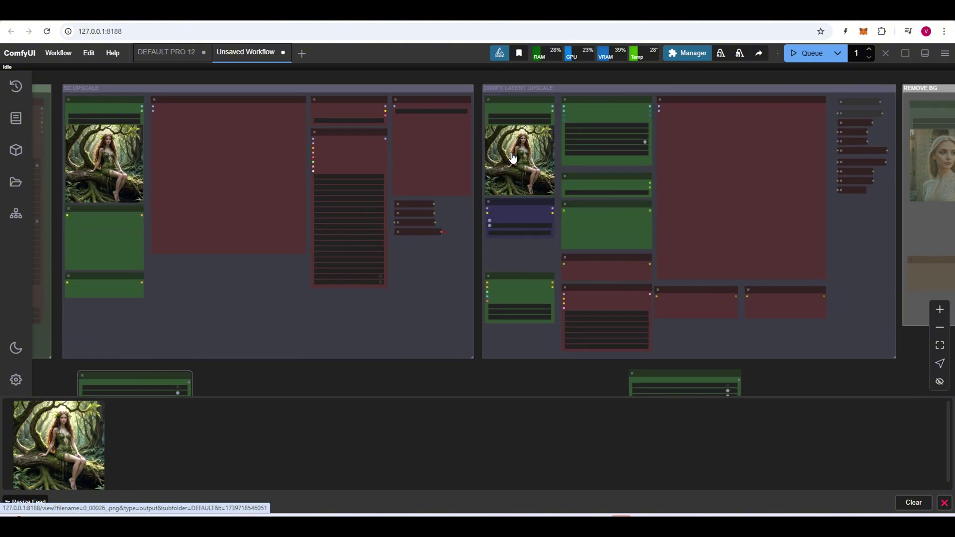
- Run the upscale workflows and browse the upscaled results against the original full size
{"action": "left_click", "coordinate": [798, 53]}
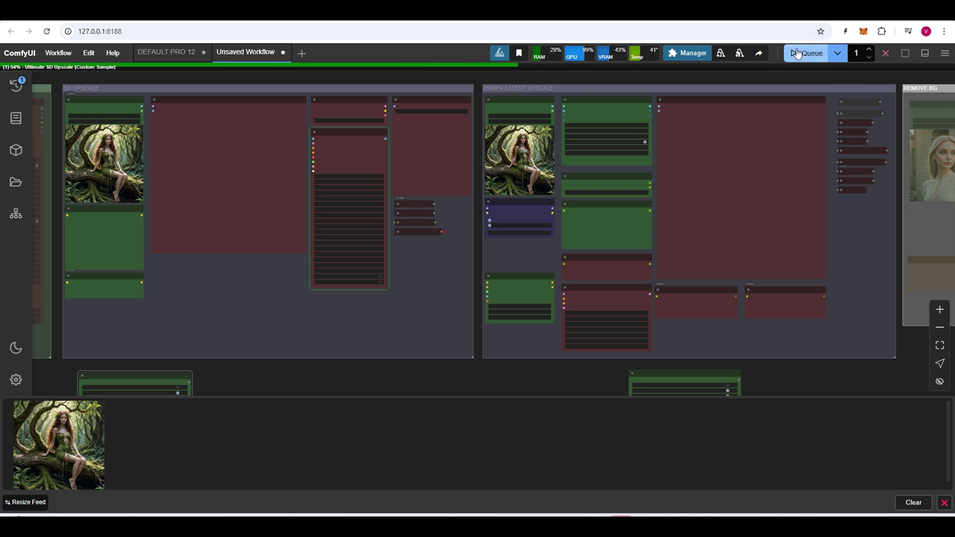
{"action": "left_click", "coordinate": [73, 426]}
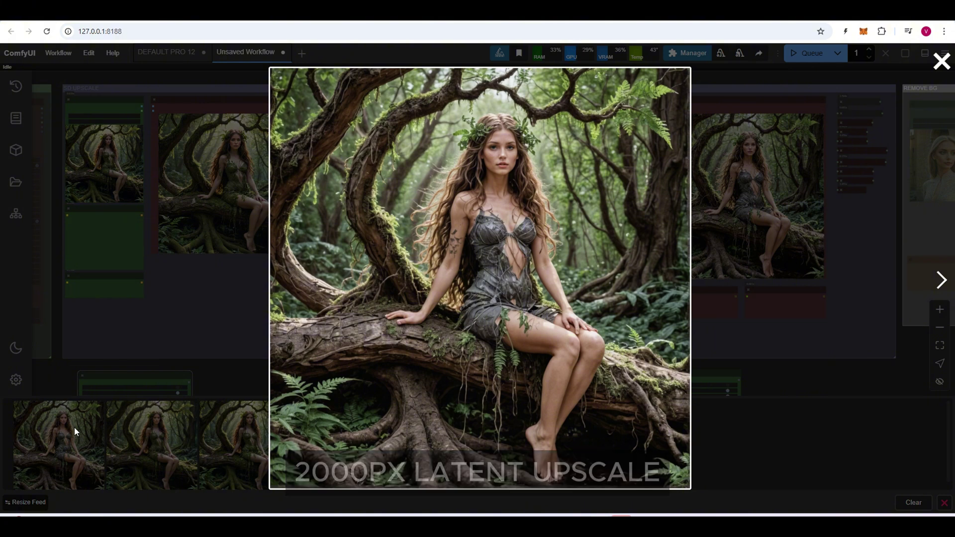
{"action": "key", "text": "Right"}
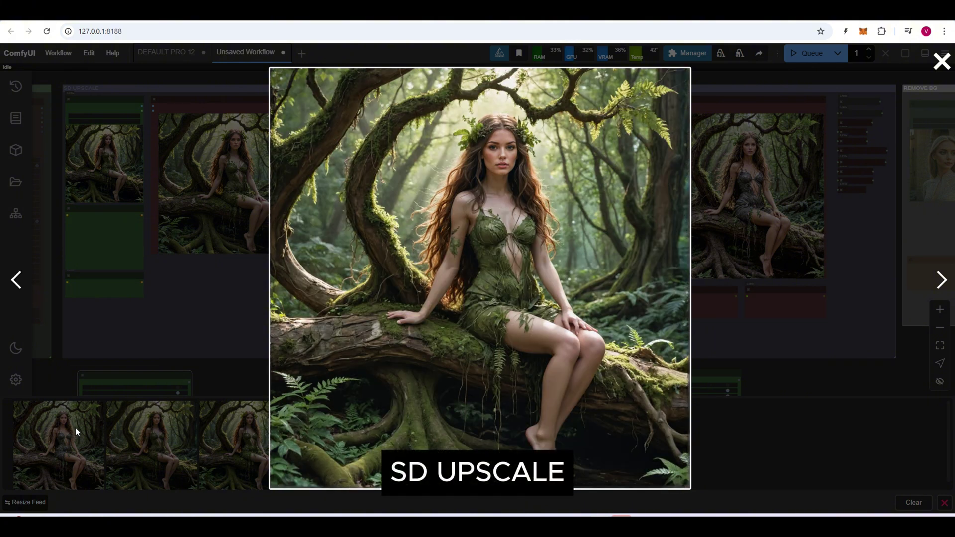
{"action": "key", "text": "Right"}
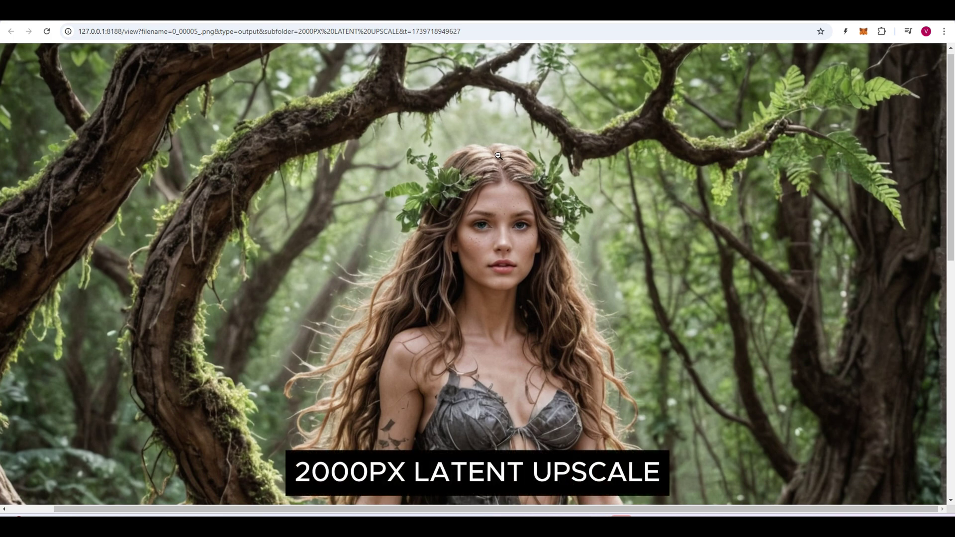
- Open the latent upscale image at full resolution and scroll through it
{"action": "left_click", "coordinate": [499, 155]}
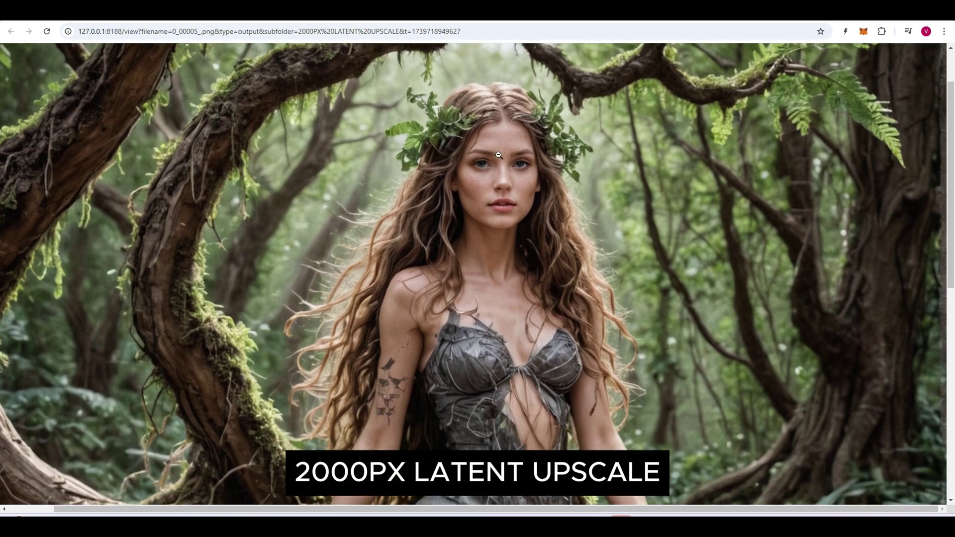
{"action": "scroll", "coordinate": [499, 155], "scroll_direction": "down", "scroll_amount": 10}
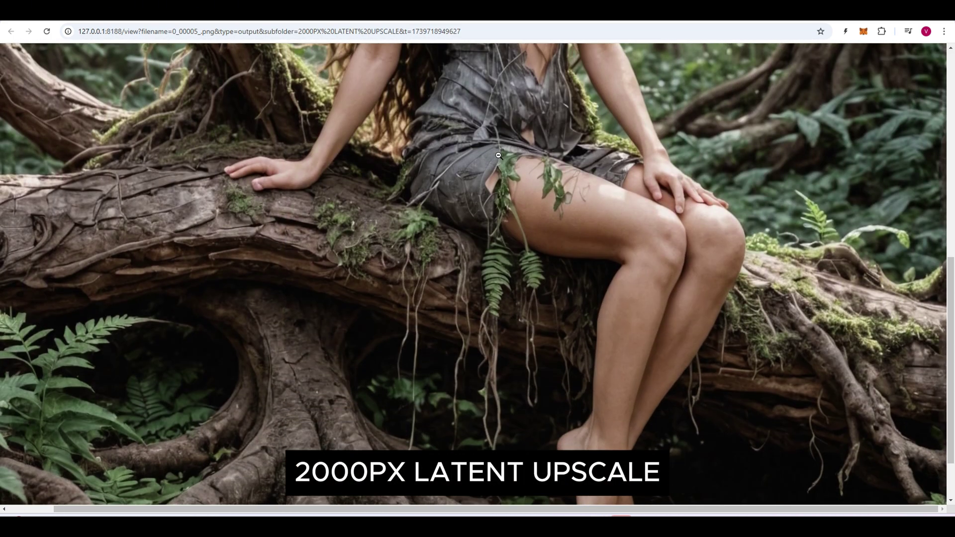
{"action": "scroll", "coordinate": [498, 155], "scroll_direction": "down", "scroll_amount": 2}
{"action": "scroll", "coordinate": [498, 154], "scroll_direction": "up", "scroll_amount": 12}
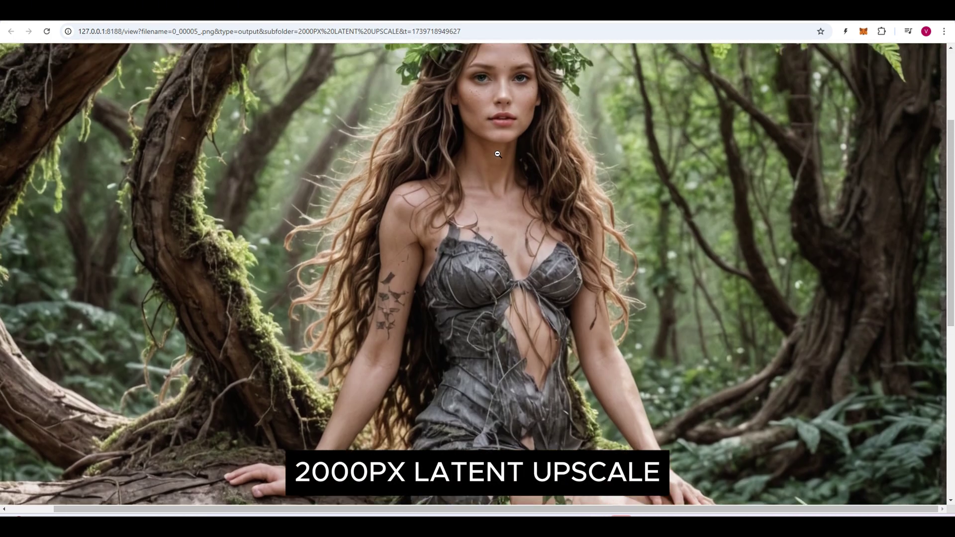
- Return to the ComfyUI workflow and place the cursor in the POSITIVE prompt text
{"action": "key", "text": "alt+Left"}
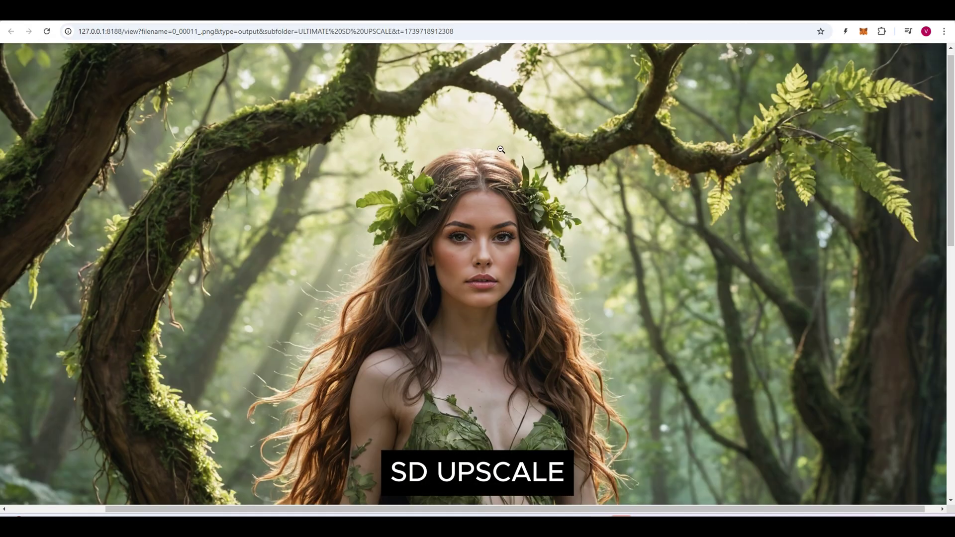
{"action": "scroll", "coordinate": [500, 150], "scroll_direction": "down", "scroll_amount": 12}
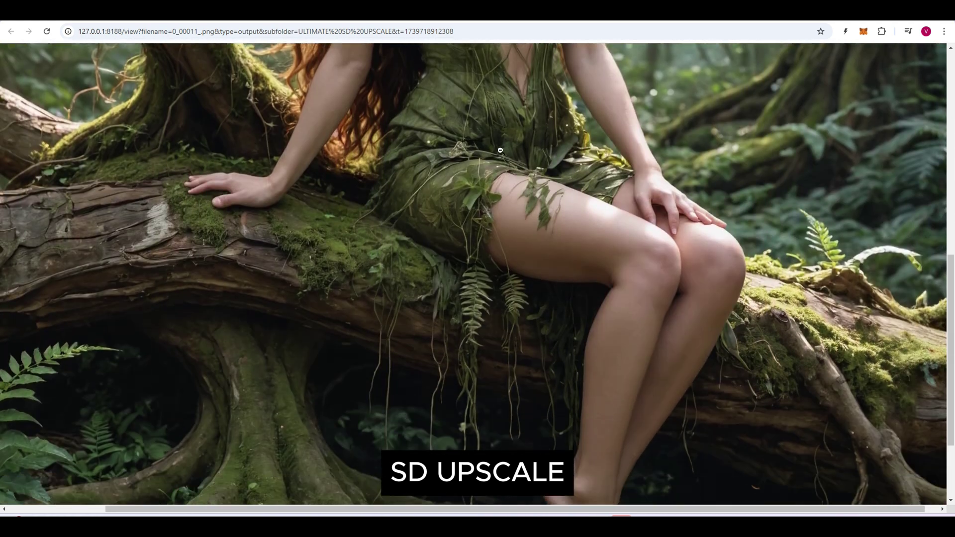
{"action": "scroll", "coordinate": [500, 151], "scroll_direction": "up", "scroll_amount": 12}
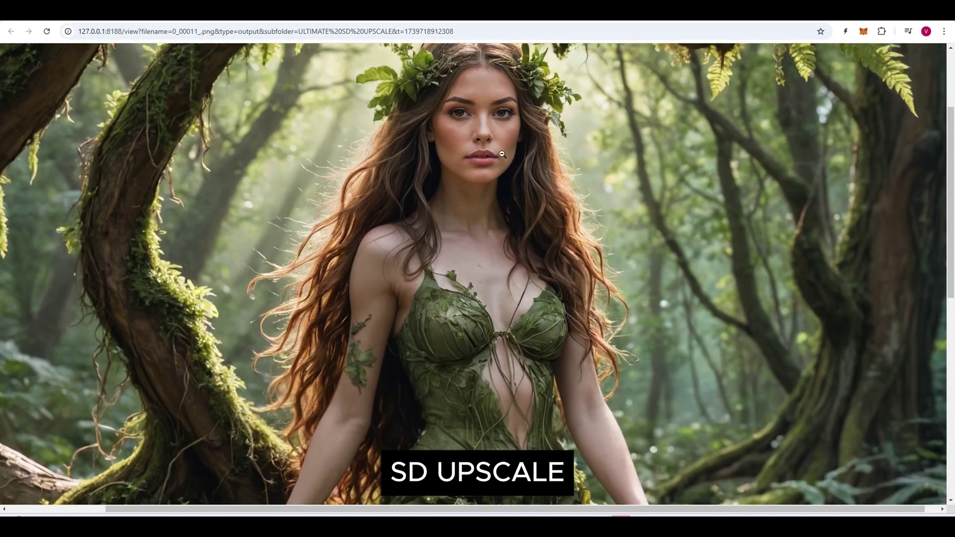
{"action": "scroll", "coordinate": [503, 155], "scroll_direction": "up", "scroll_amount": 2}
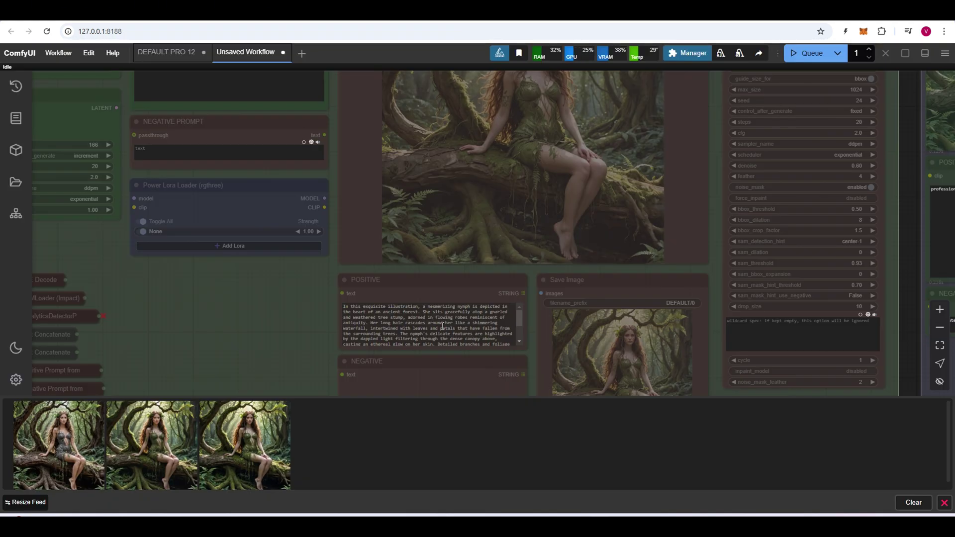
{"action": "left_click", "coordinate": [440, 327]}
- Copy the nymph description from POSITIVE and paste it into the latent group's POSITIVE PROMPT
{"action": "key", "text": "ctrl+c"}
{"action": "key", "text": "ctrl+a"}
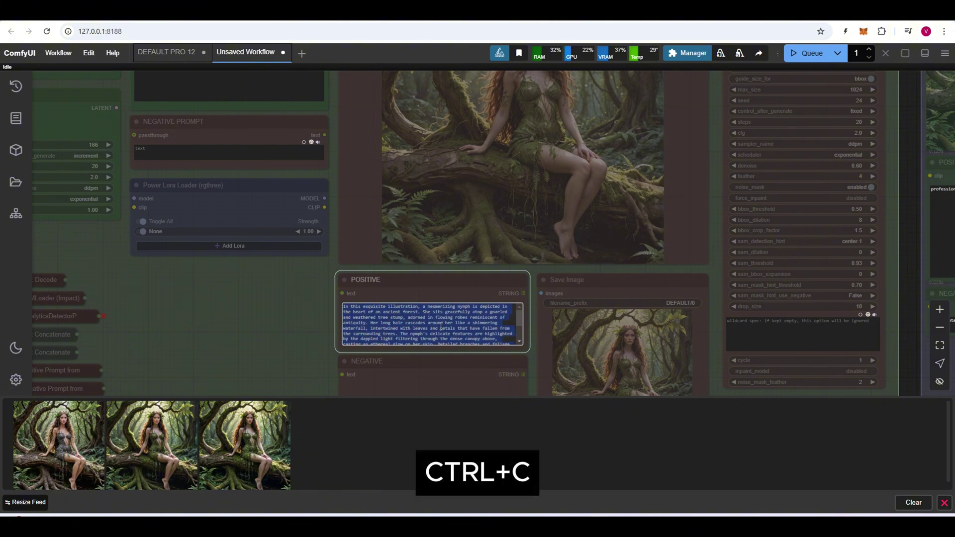
{"action": "scroll", "coordinate": [440, 327], "scroll_direction": "down", "scroll_amount": 10}
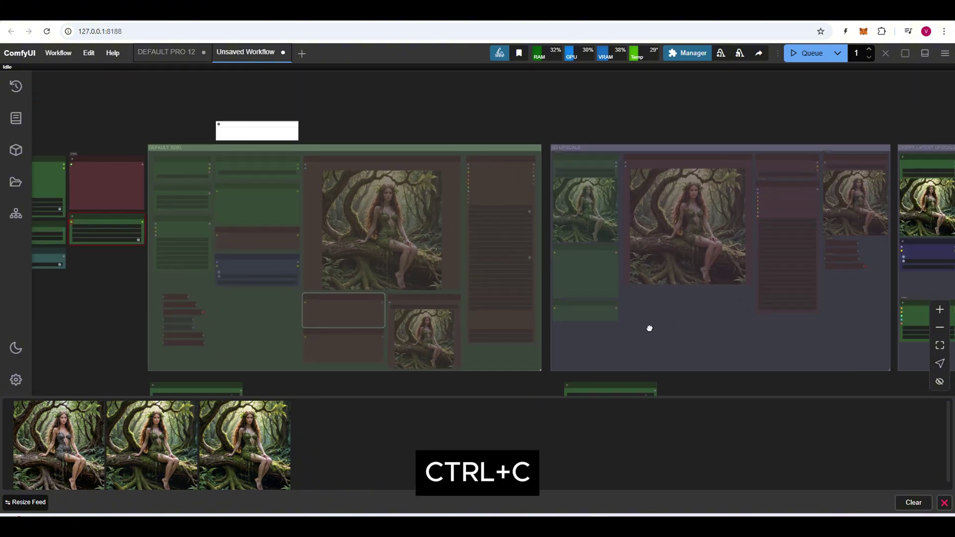
{"action": "scroll", "coordinate": [625, 271], "scroll_direction": "up", "scroll_amount": 5}
{"action": "left_click", "coordinate": [605, 301]}
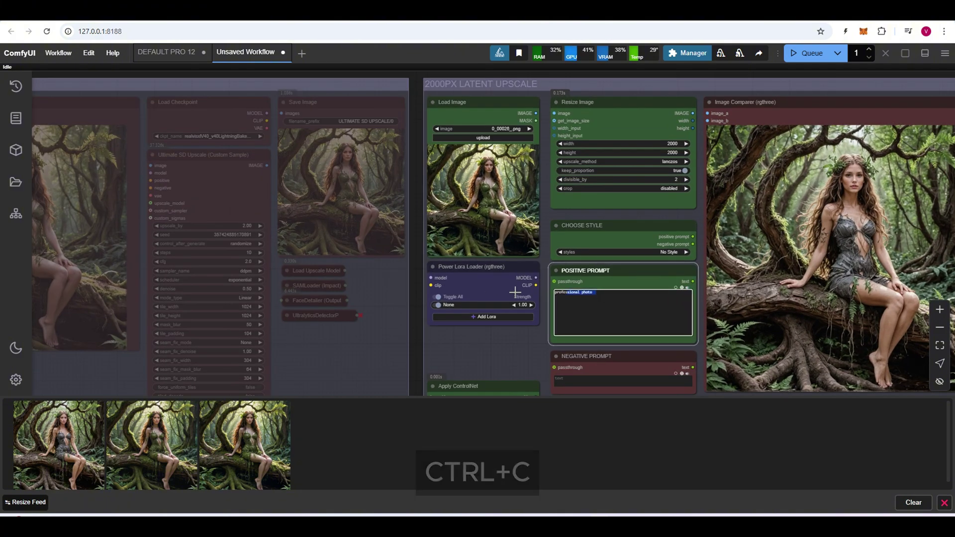
{"action": "key", "text": "ctrl+v"}
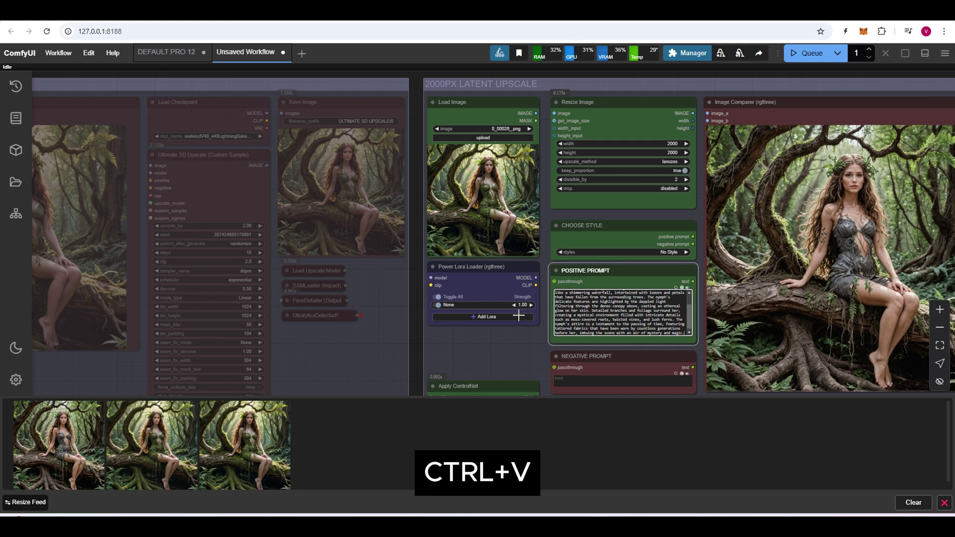
- Set the Apply ControlNet strength to 0.80
{"action": "left_click_drag", "start_coordinate": [506, 351], "coordinate": [502, 233]}
{"action": "scroll", "coordinate": [512, 319], "scroll_direction": "up", "scroll_amount": 2}
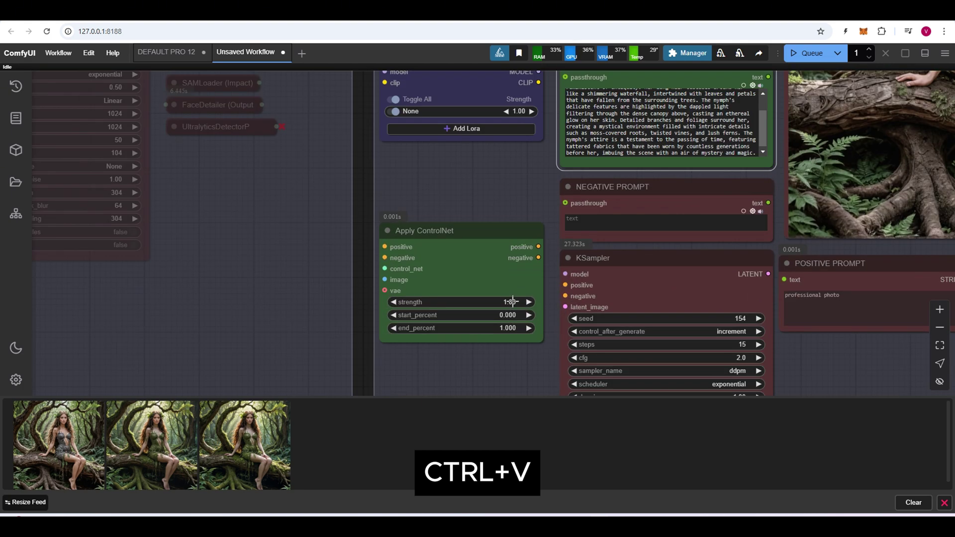
{"action": "scroll", "coordinate": [512, 302], "scroll_direction": "up", "scroll_amount": 2}
{"action": "left_click", "coordinate": [506, 300]}
{"action": "type", "text": "."}
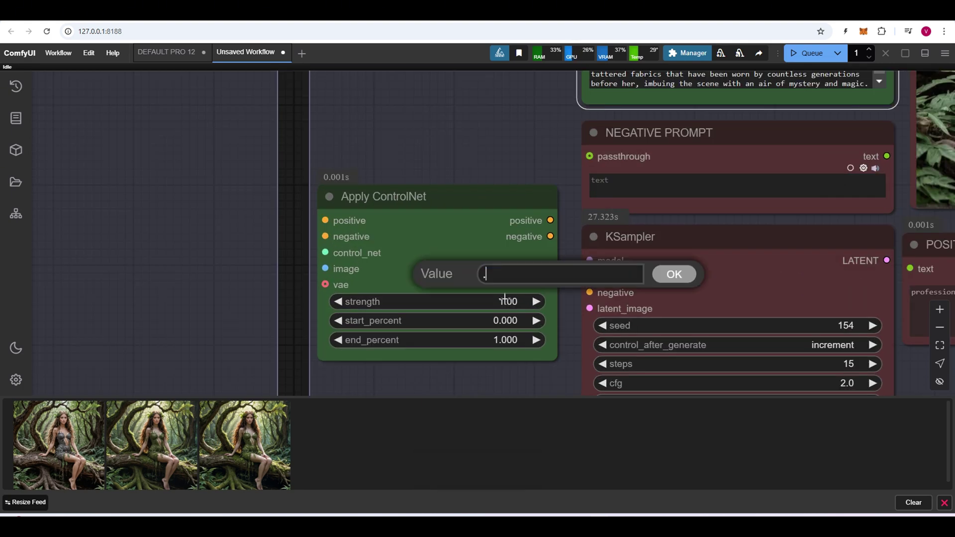
{"action": "type", "text": "8"}
{"action": "key", "text": "Return"}
- Run the 2000PX latent upscale and view the SD UPSCALE result at full size
{"action": "scroll", "coordinate": [539, 139], "scroll_direction": "down", "scroll_amount": 6}
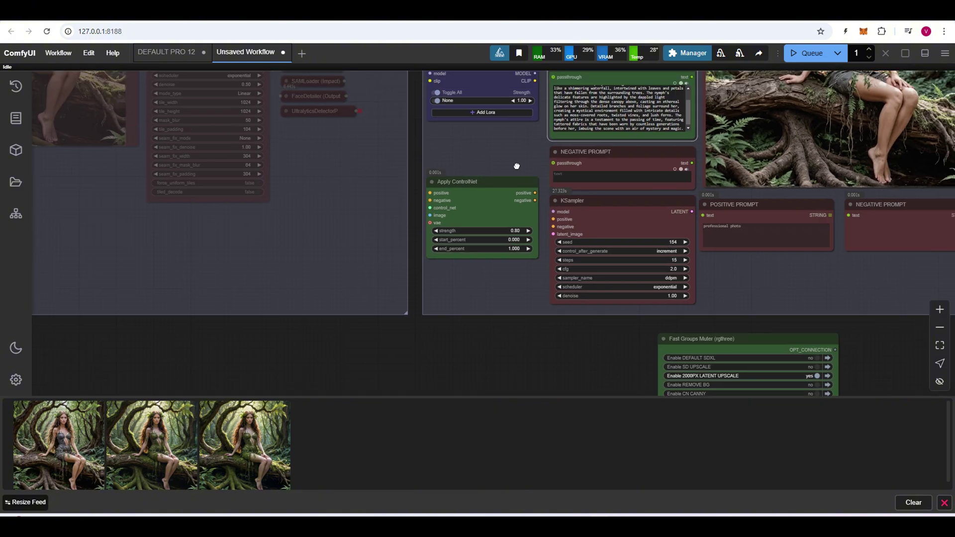
{"action": "left_click_drag", "start_coordinate": [516, 166], "coordinate": [209, 275]}
{"action": "scroll", "coordinate": [206, 304], "scroll_direction": "down", "scroll_amount": 3}
{"action": "left_click", "coordinate": [802, 54]}
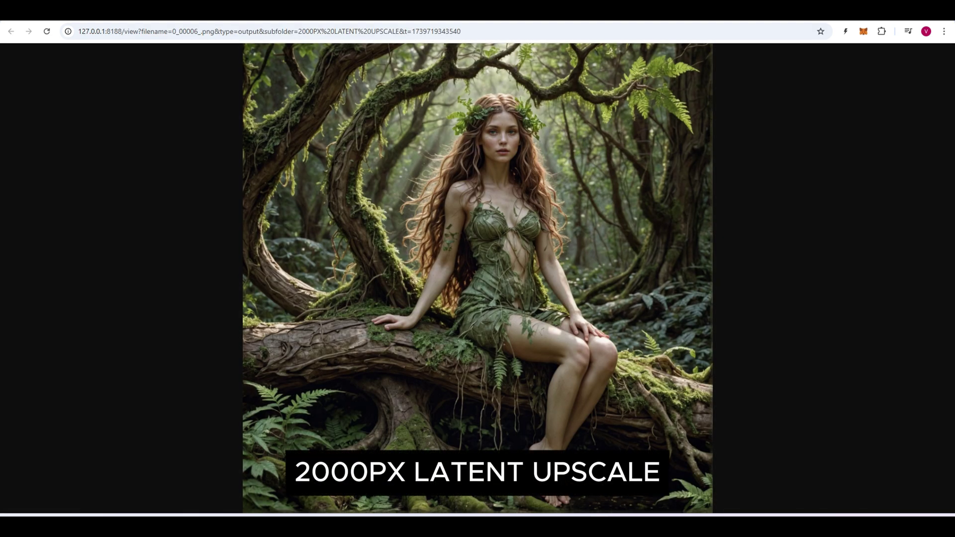
{"action": "key", "text": "ctrl+Tab"}
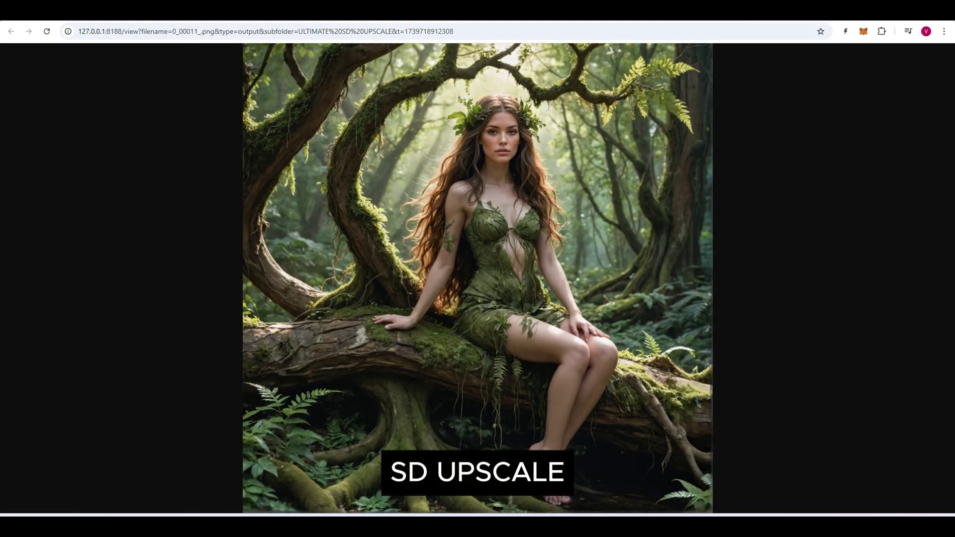
{"action": "left_click", "coordinate": [517, 125]}
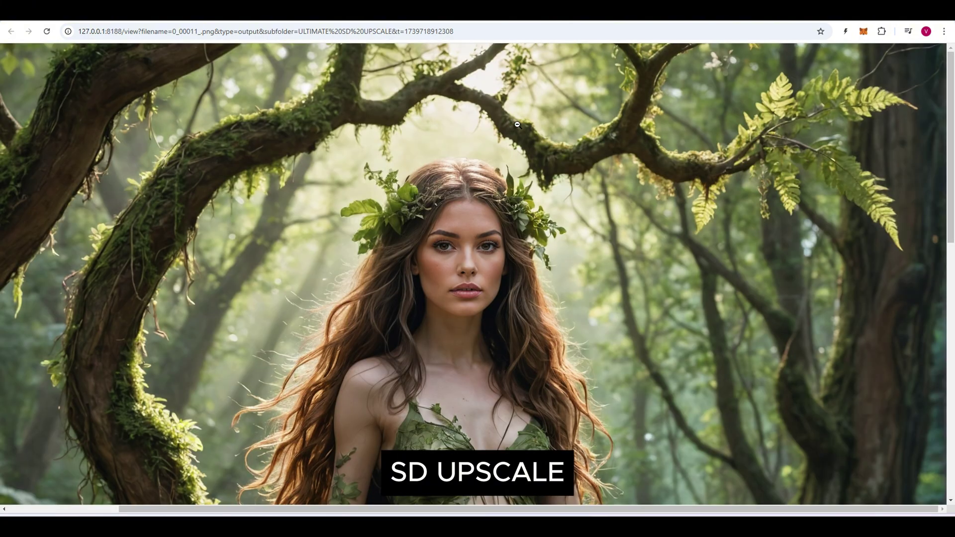
{"action": "key", "text": "ctrl+Tab"}
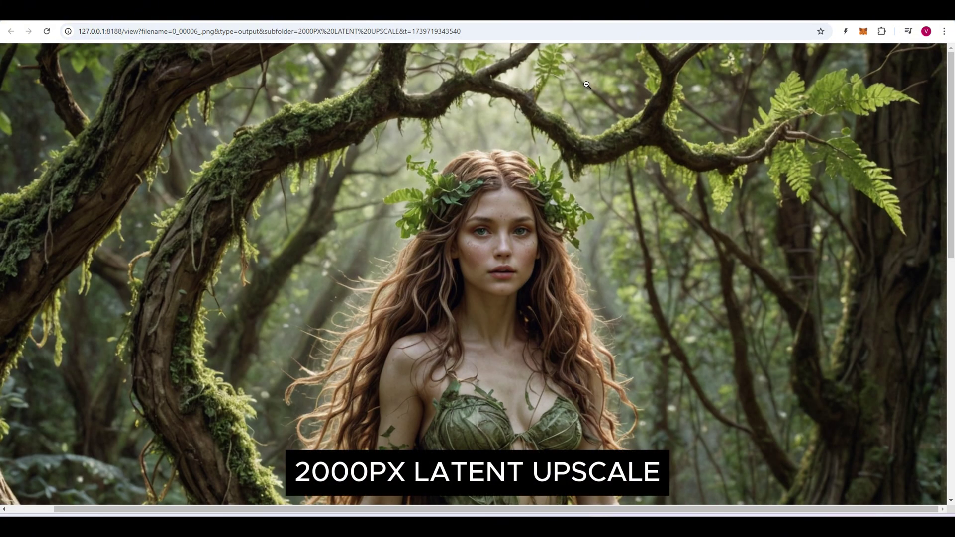
- Scroll through the 2000PX latent and SD upscale images, then return to FLUX ORIGINAL 11
{"action": "scroll", "coordinate": [741, 53], "scroll_direction": "down", "scroll_amount": 6}
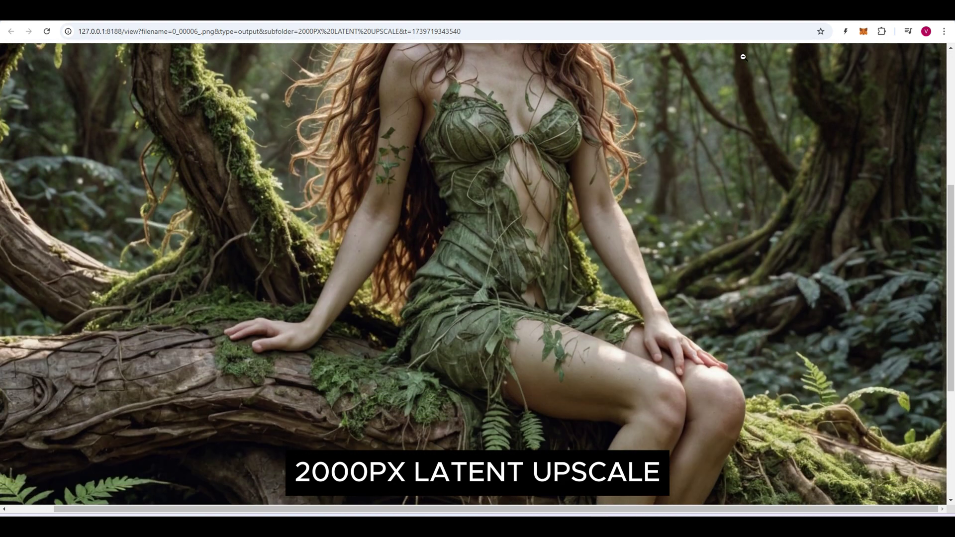
{"action": "key", "text": "ctrl+Tab"}
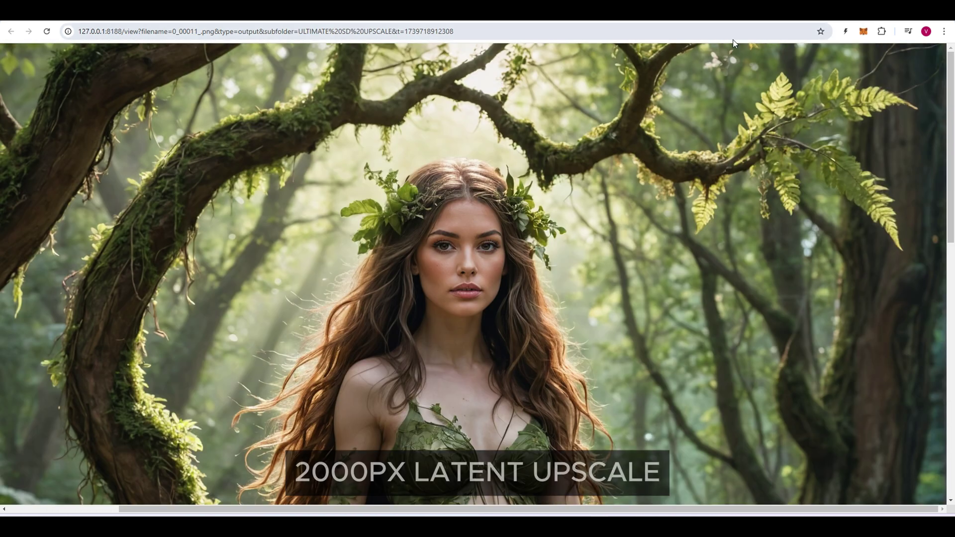
{"action": "scroll", "coordinate": [731, 57], "scroll_direction": "down", "scroll_amount": 3}
{"action": "scroll", "coordinate": [730, 57], "scroll_direction": "down", "scroll_amount": 4}
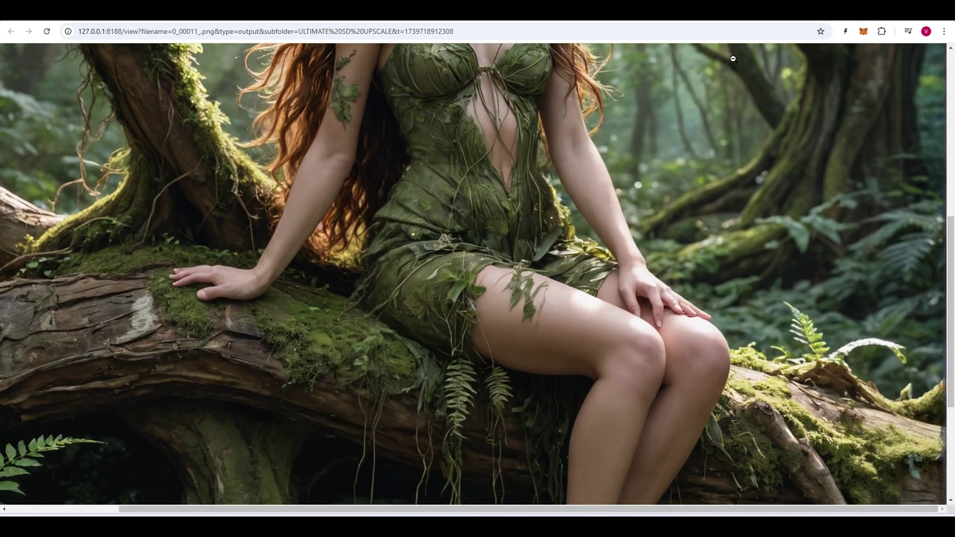
{"action": "key", "text": "ctrl+Tab"}
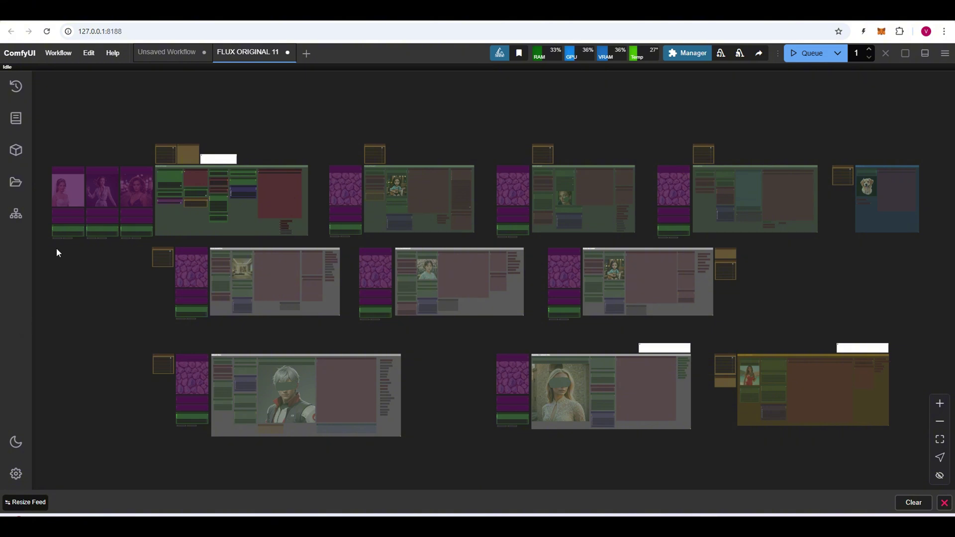
{"action": "left_click", "coordinate": [17, 184]}
{"action": "scroll", "coordinate": [58, 234], "scroll_direction": "down", "scroll_amount": 5}
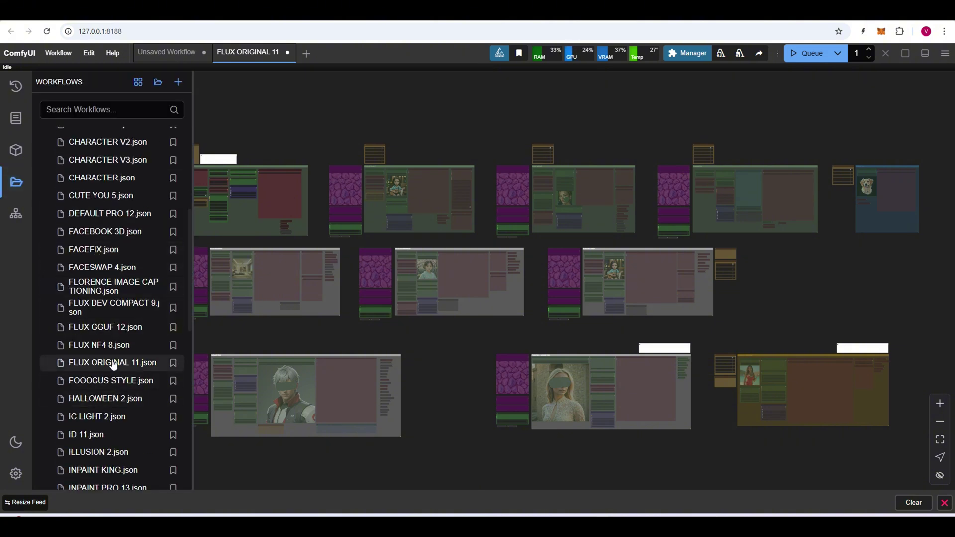
{"action": "left_click", "coordinate": [16, 182]}
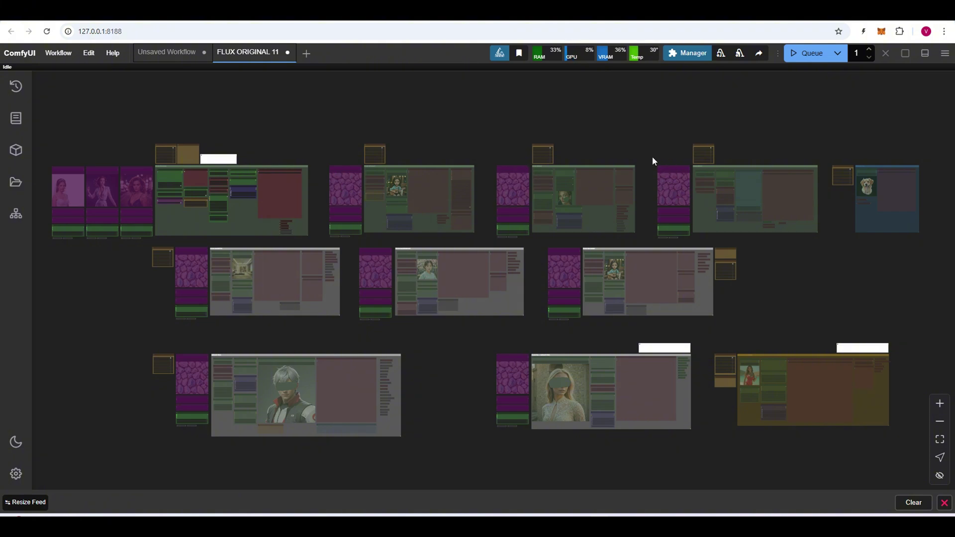
- Turn on CLIP Vision Encode, STYLE STRENGTH and REDUX STYLE TRANSFER
{"action": "scroll", "coordinate": [94, 228], "scroll_direction": "up", "scroll_amount": 10}
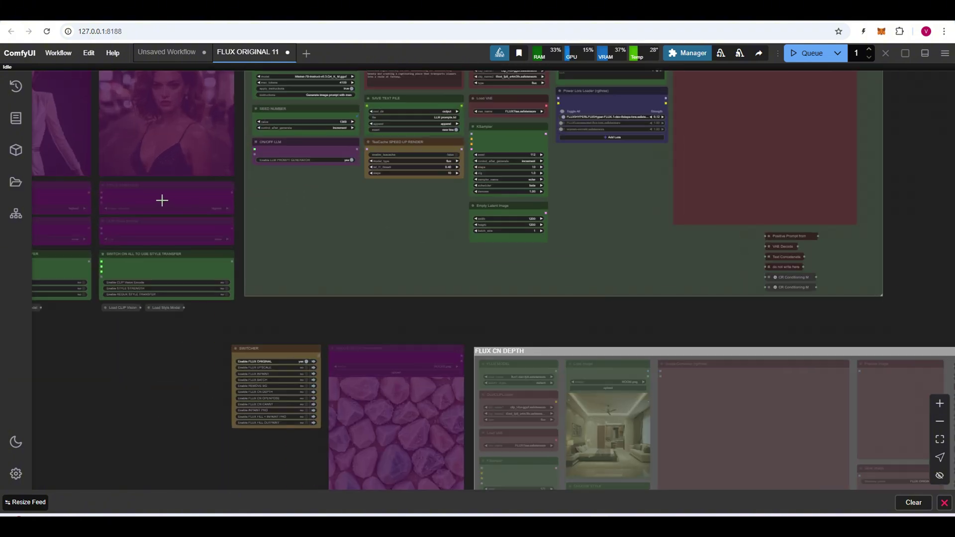
{"action": "scroll", "coordinate": [162, 200], "scroll_direction": "up", "scroll_amount": 5}
{"action": "left_click", "coordinate": [367, 414]}
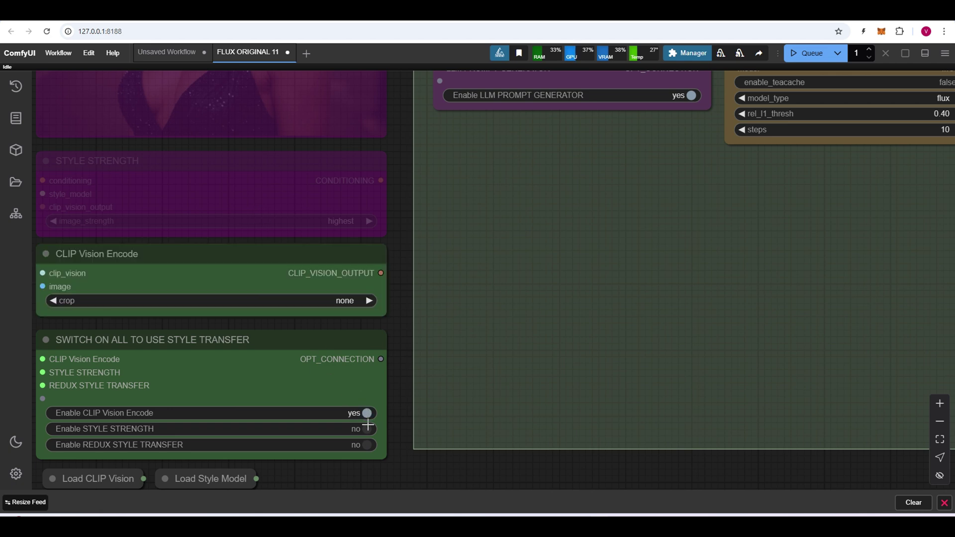
{"action": "left_click", "coordinate": [367, 428]}
{"action": "left_click", "coordinate": [367, 445]}
- Check the image_strength choices, left at highest, and pan over to the FLUX ORIGINAL group
{"action": "left_click", "coordinate": [350, 221]}
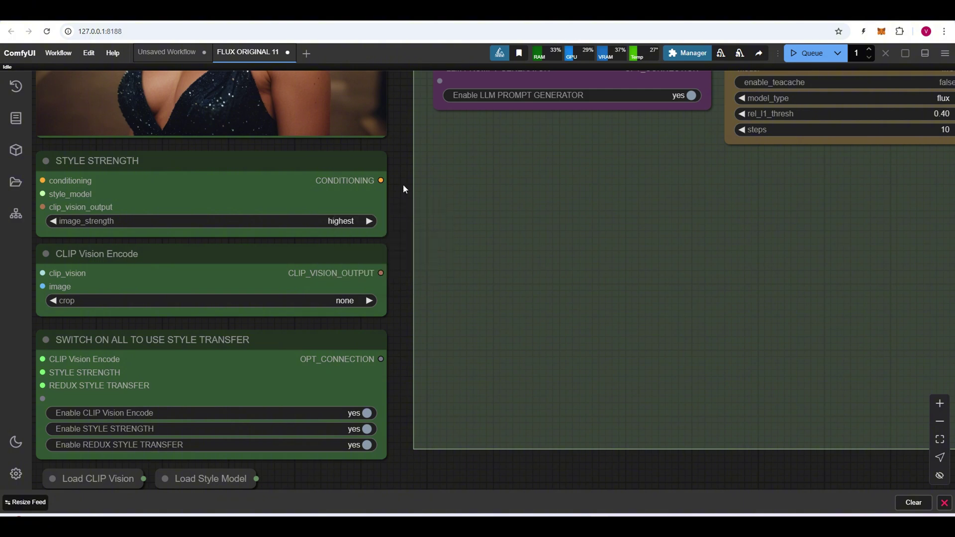
{"action": "scroll", "coordinate": [402, 188], "scroll_direction": "down", "scroll_amount": 6}
{"action": "left_click_drag", "start_coordinate": [452, 192], "coordinate": [271, 283]}
{"action": "scroll", "coordinate": [270, 283], "scroll_direction": "up", "scroll_amount": 5}
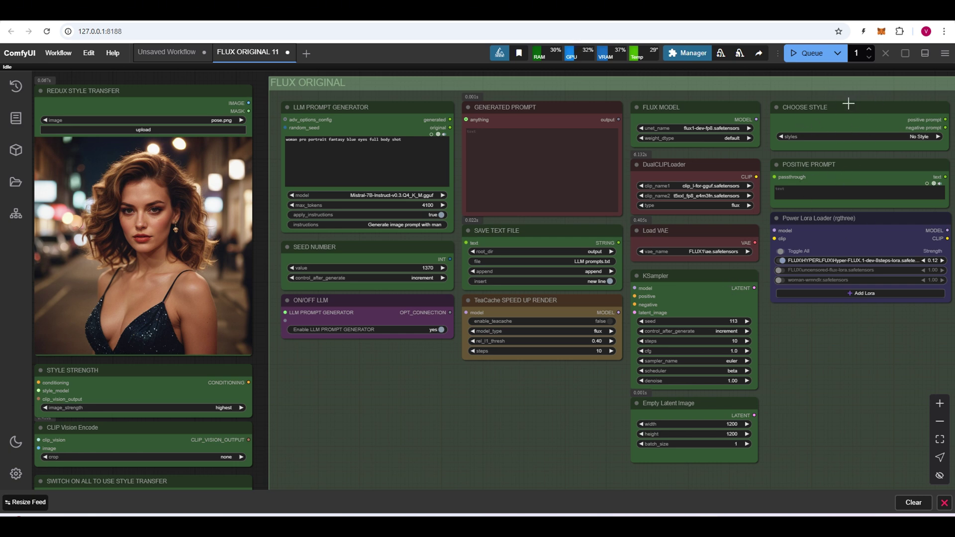
- Bypass the LLM prompt generator and run Redux at highest image_strength
{"action": "left_click", "coordinate": [441, 330]}
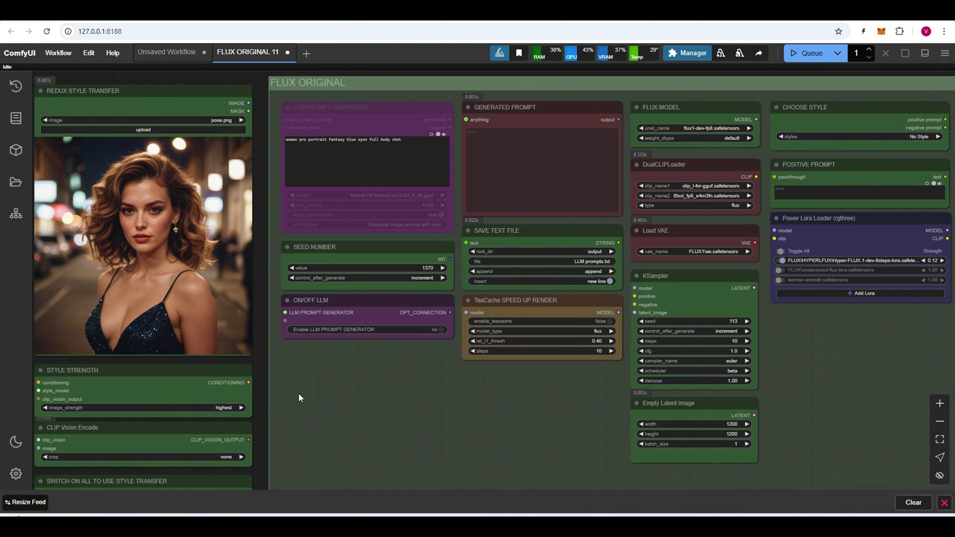
{"action": "left_click", "coordinate": [237, 407]}
{"action": "left_click", "coordinate": [802, 53]}
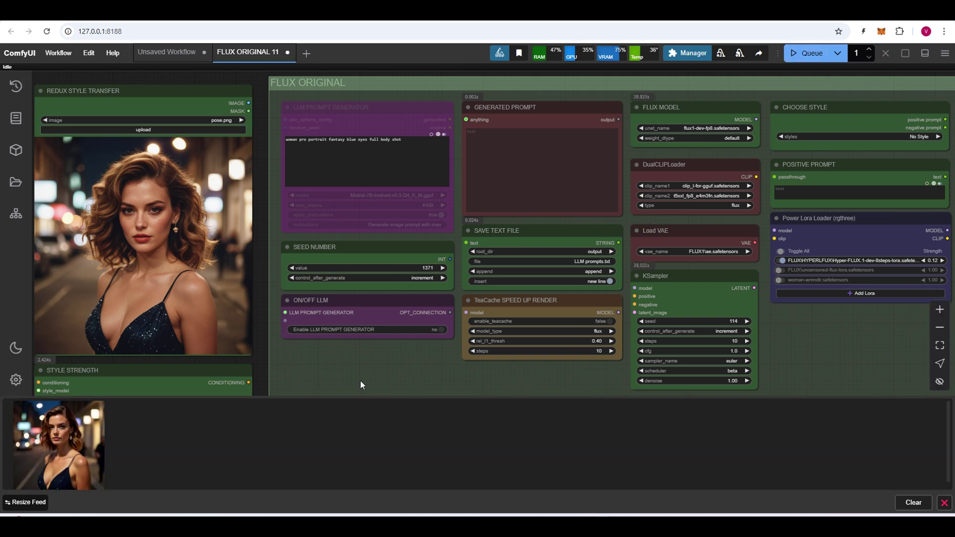
- View the wavy-haired, sequined-dress night-street portrait at full size on its own page
{"action": "left_click", "coordinate": [79, 437]}
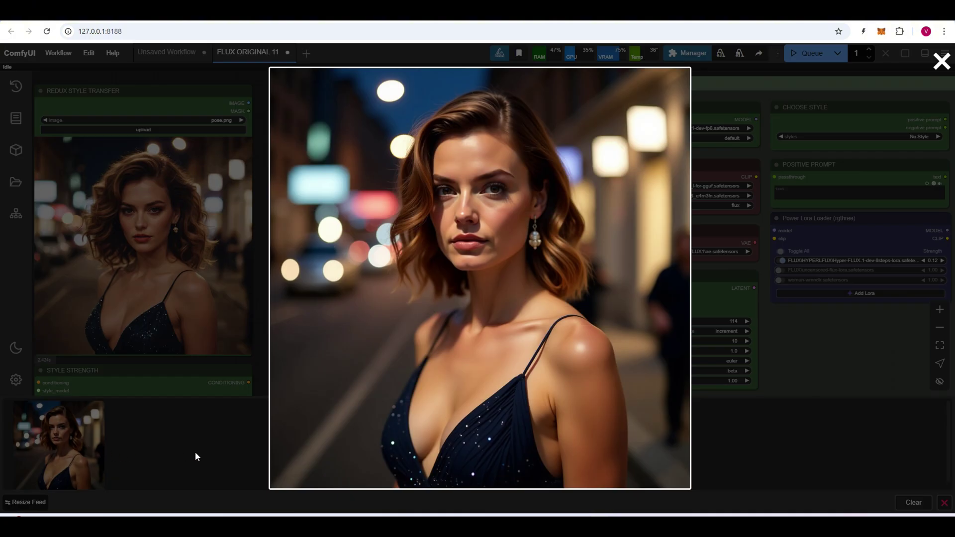
{"action": "left_click", "coordinate": [467, 232]}
{"action": "left_click", "coordinate": [477, 186]}
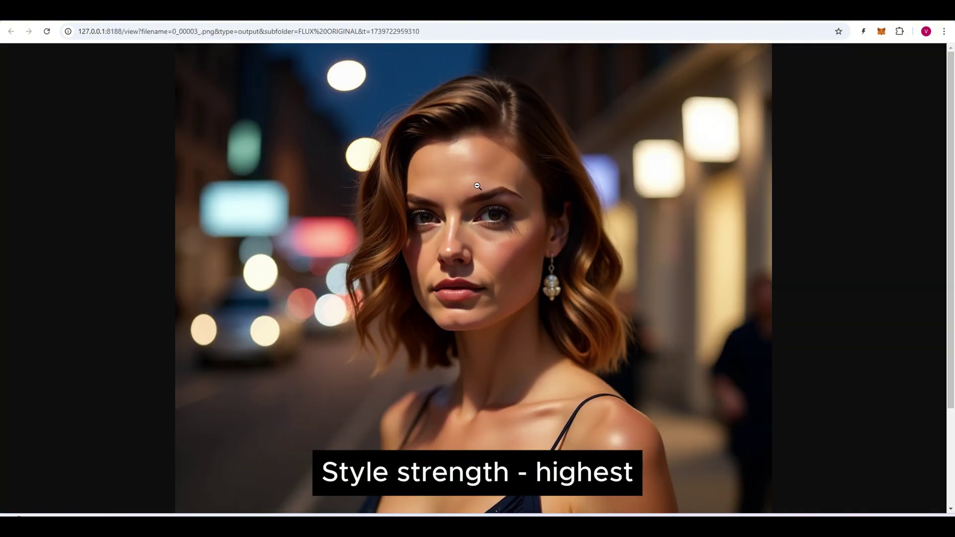
{"action": "scroll", "coordinate": [479, 186], "scroll_direction": "down", "scroll_amount": 3}
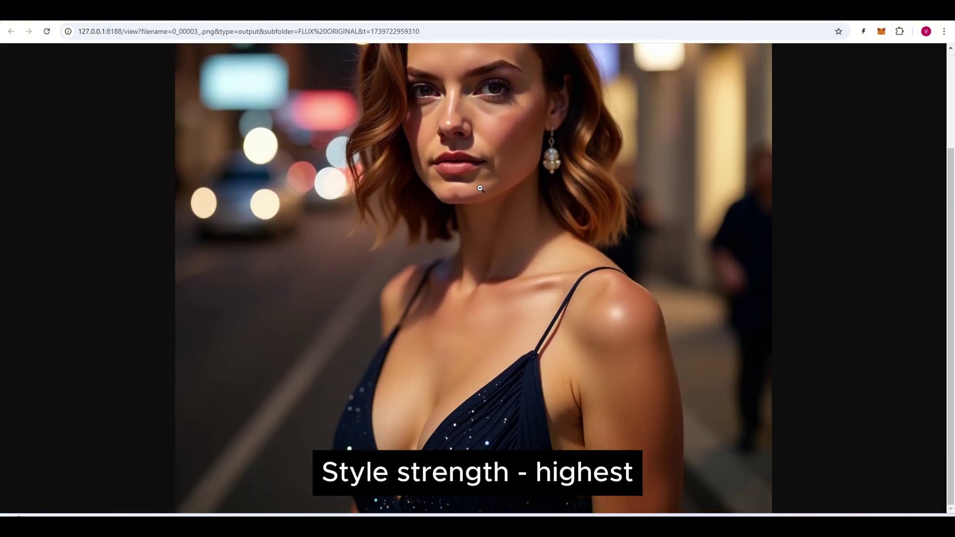
{"action": "scroll", "coordinate": [480, 188], "scroll_direction": "up", "scroll_amount": 3}
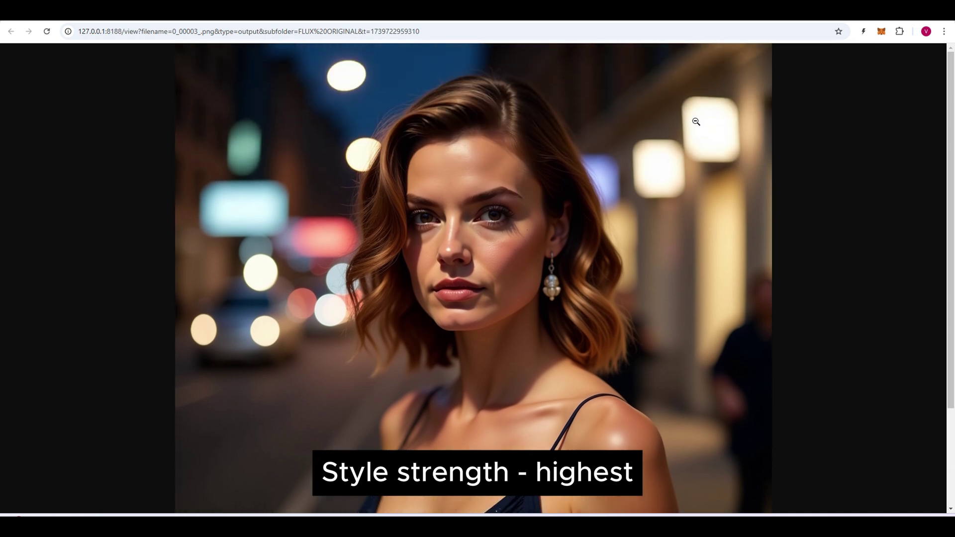
- Return to the ComfyUI workflow and close the enlarged image preview
{"action": "left_click", "coordinate": [696, 122]}
{"action": "left_click", "coordinate": [756, 11]}
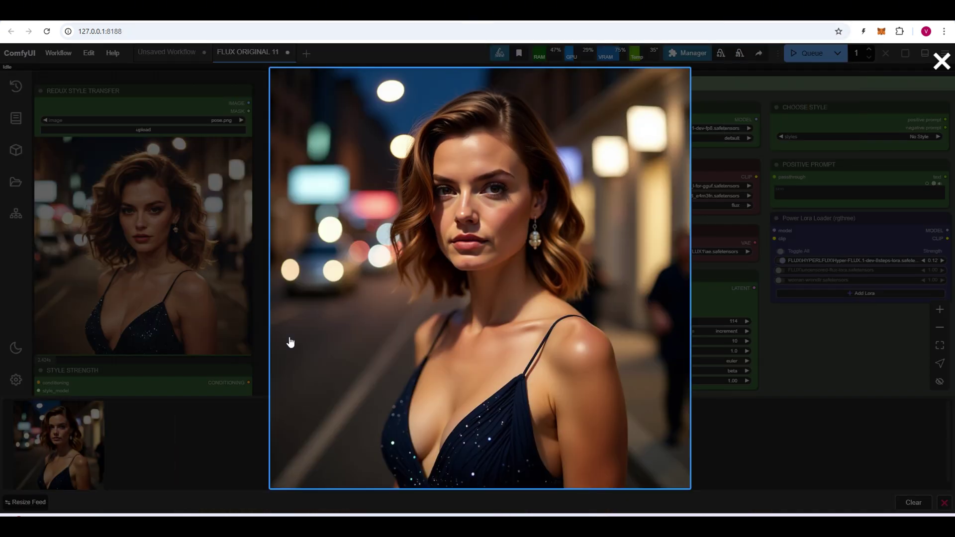
{"action": "left_click", "coordinate": [258, 369]}
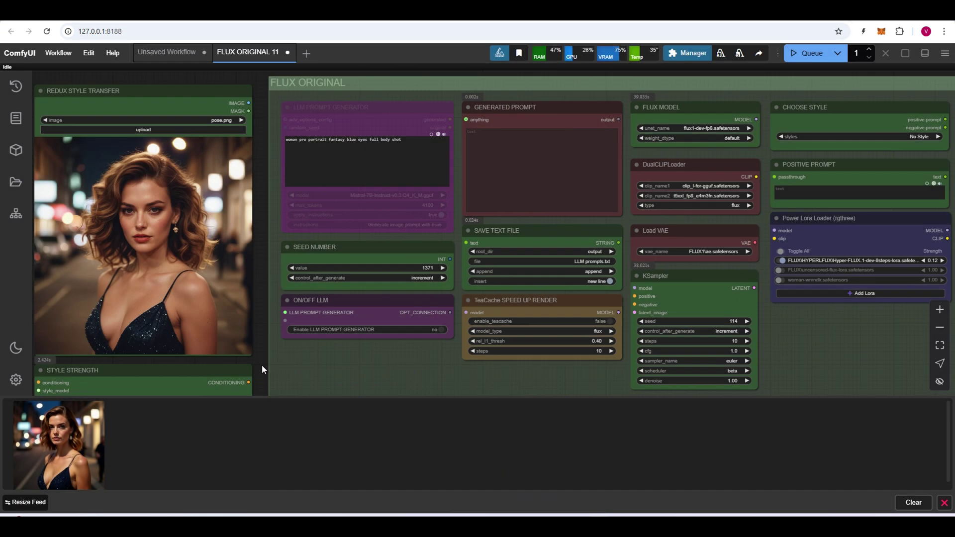
{"action": "scroll", "coordinate": [261, 365], "scroll_direction": "down", "scroll_amount": 2}
- Set image_strength to high and generate a new portrait
{"action": "left_click", "coordinate": [231, 374]}
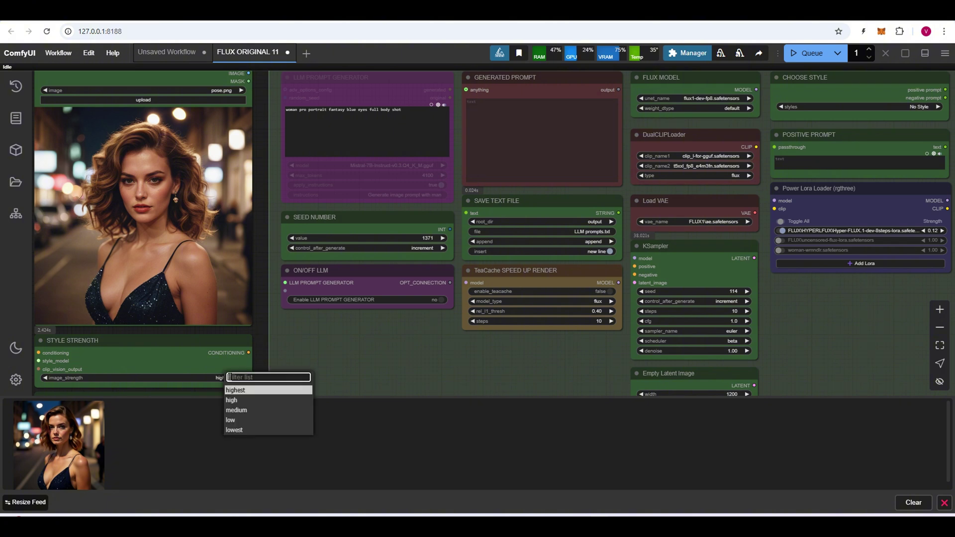
{"action": "left_click", "coordinate": [241, 404]}
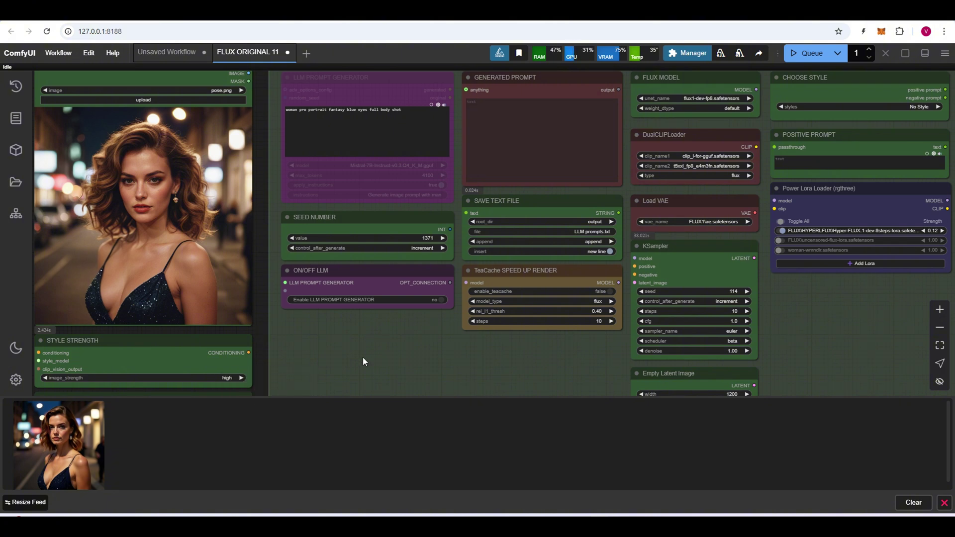
{"action": "left_click", "coordinate": [803, 53]}
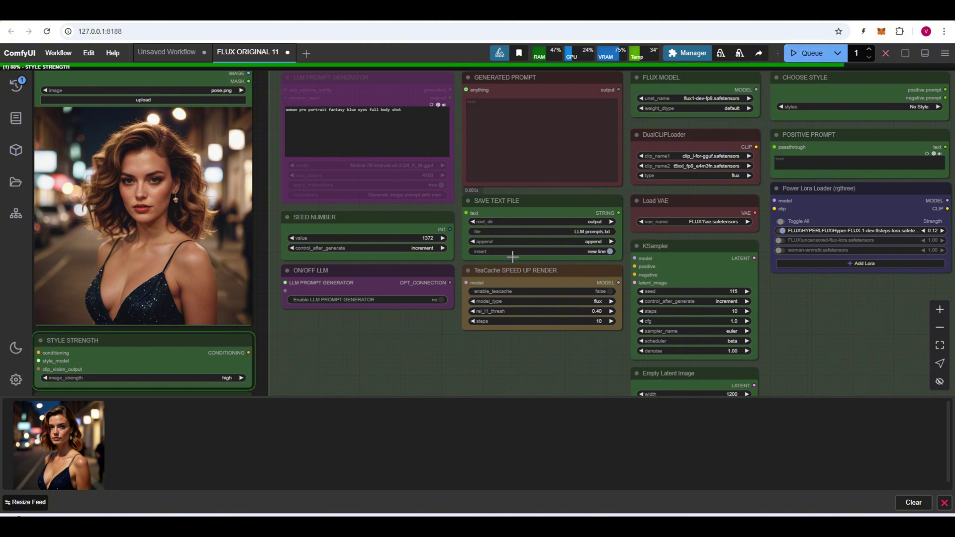
- Inspect the satin slip-dress portrait at full resolution, then return and close the preview
{"action": "left_click", "coordinate": [60, 428]}
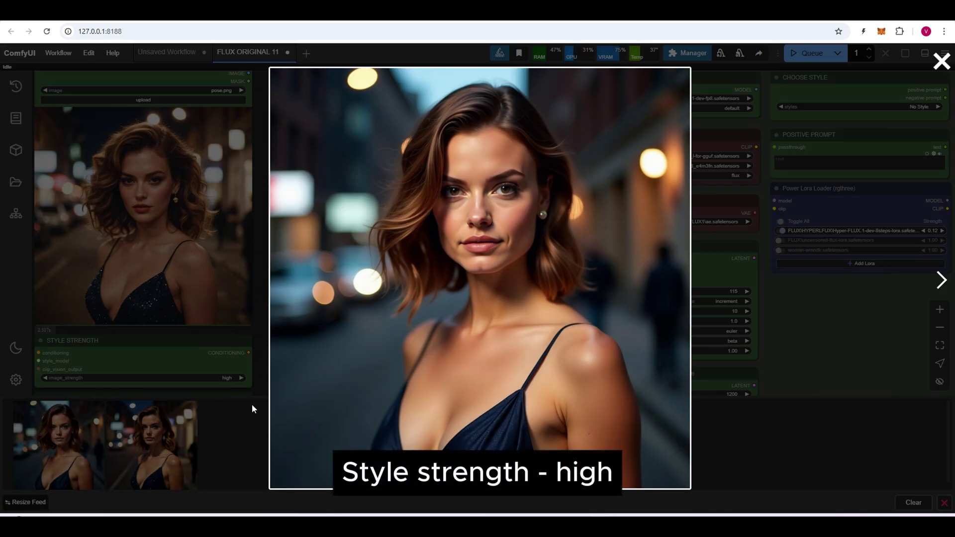
{"action": "left_click", "coordinate": [473, 203]}
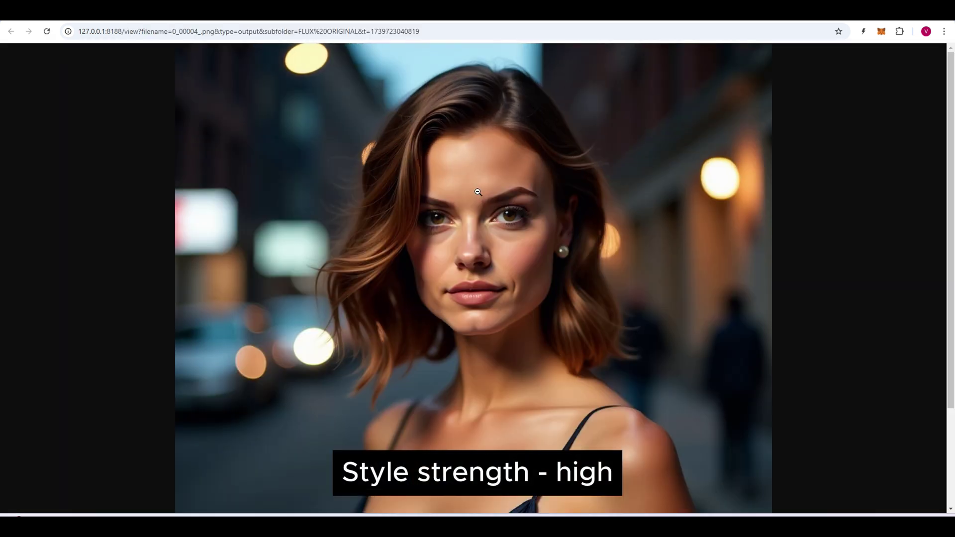
{"action": "scroll", "coordinate": [483, 195], "scroll_direction": "down", "scroll_amount": 3}
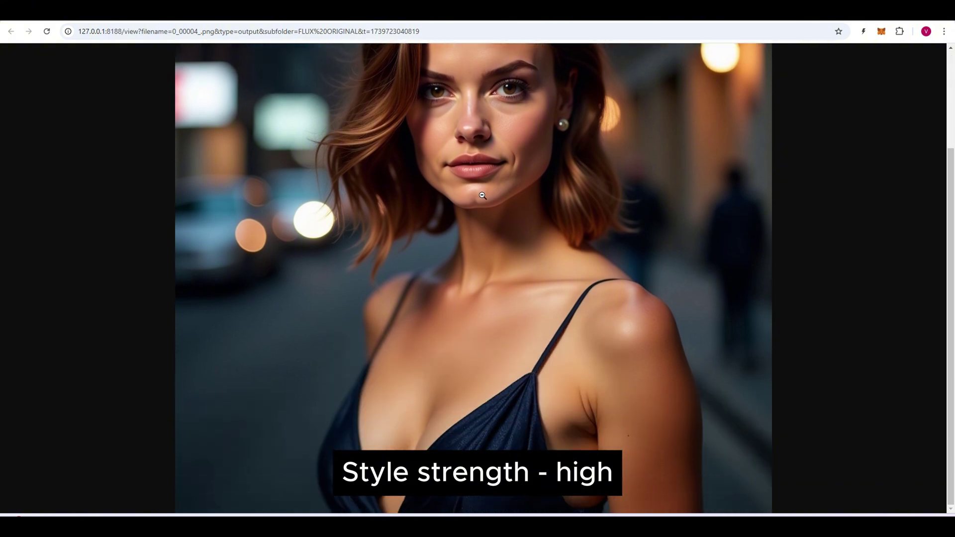
{"action": "scroll", "coordinate": [483, 195], "scroll_direction": "up", "scroll_amount": 3}
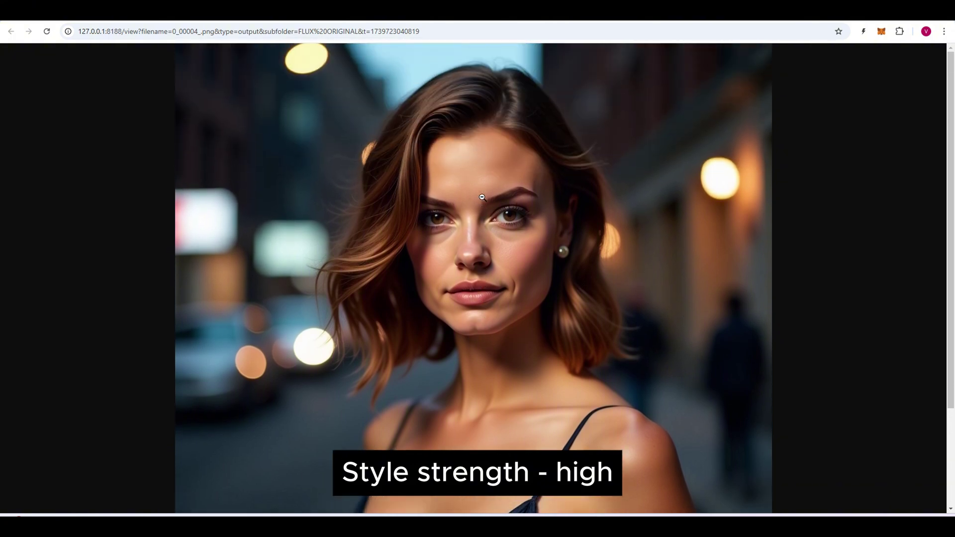
{"action": "left_click", "coordinate": [729, 10]}
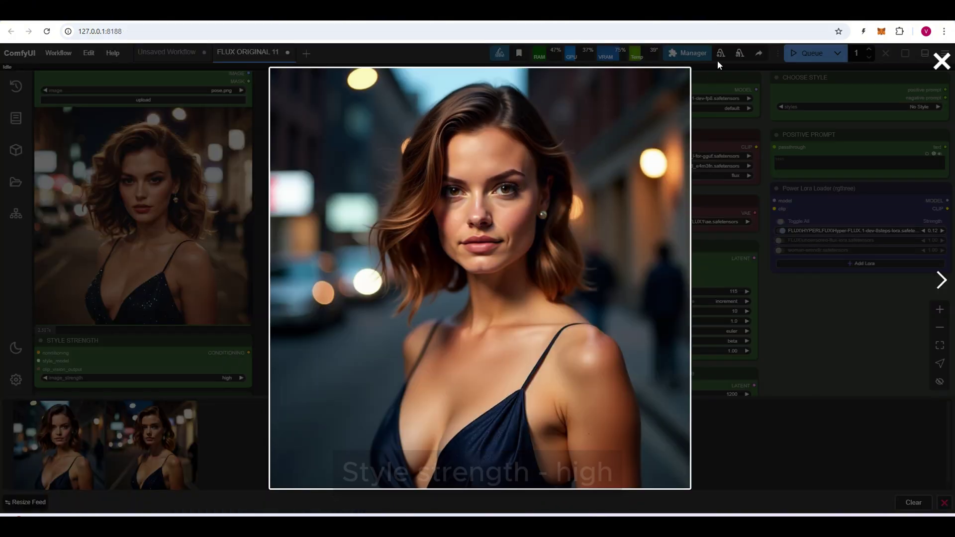
{"action": "left_click", "coordinate": [709, 123]}
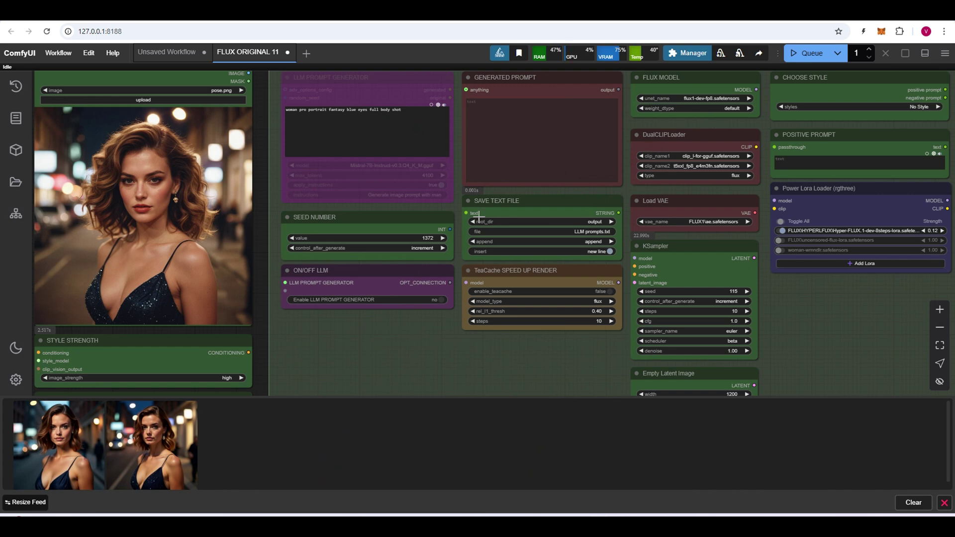
- Set image_strength to medium, generate, and preview the bob-haired sequined-dress portrait
{"action": "left_click", "coordinate": [227, 379]}
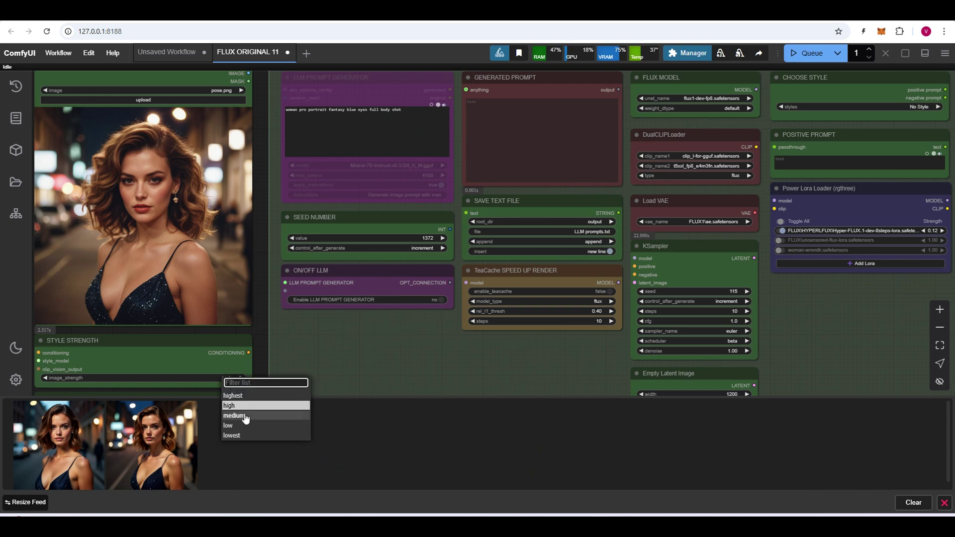
{"action": "left_click", "coordinate": [245, 414]}
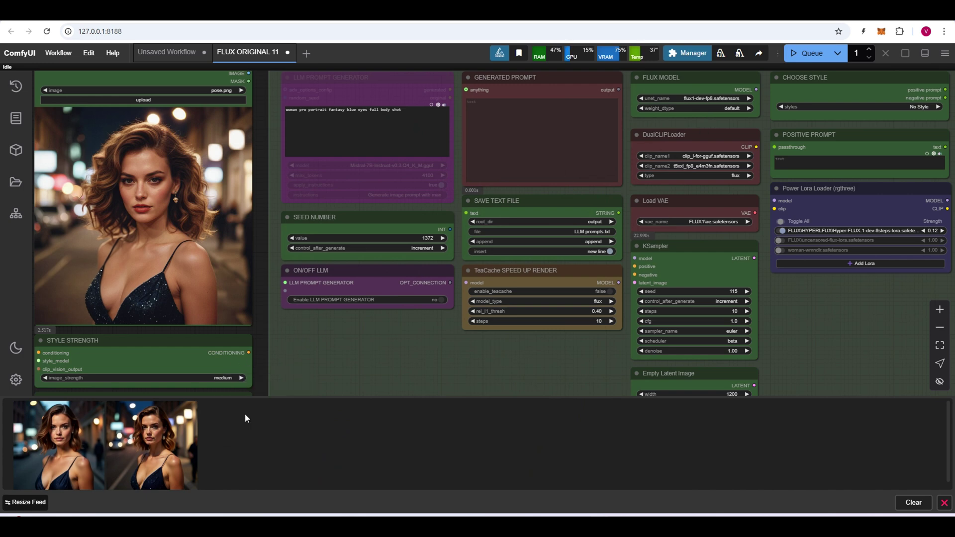
{"action": "left_click", "coordinate": [801, 53]}
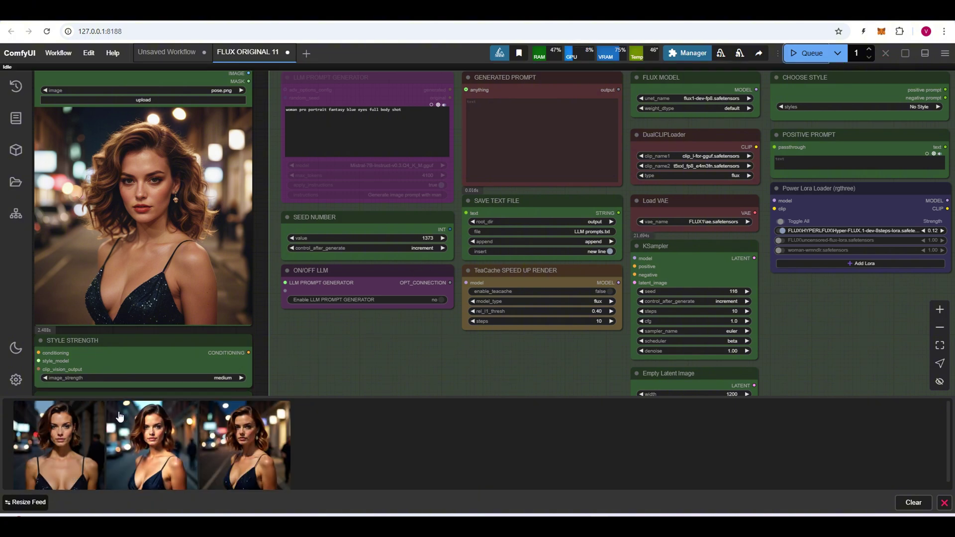
{"action": "left_click", "coordinate": [64, 428]}
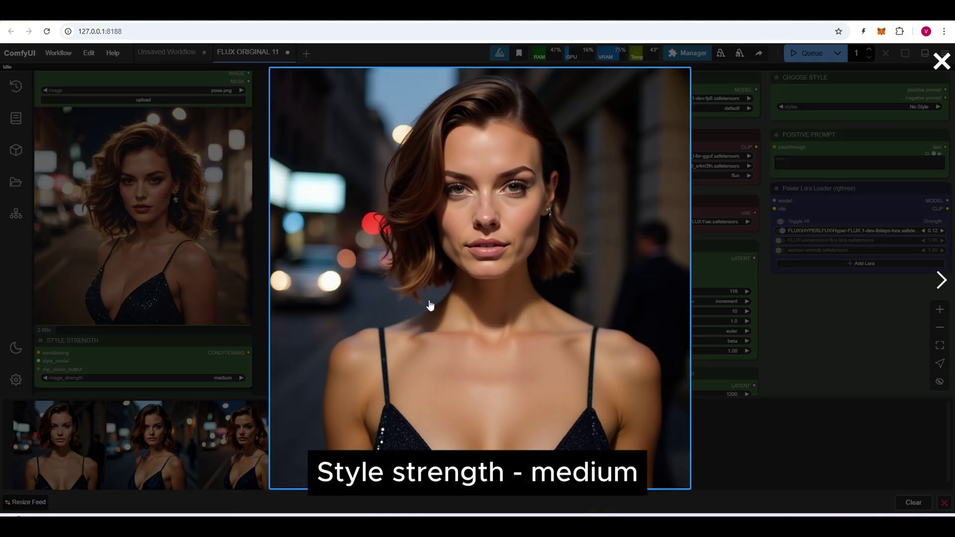
{"action": "left_click", "coordinate": [799, 290]}
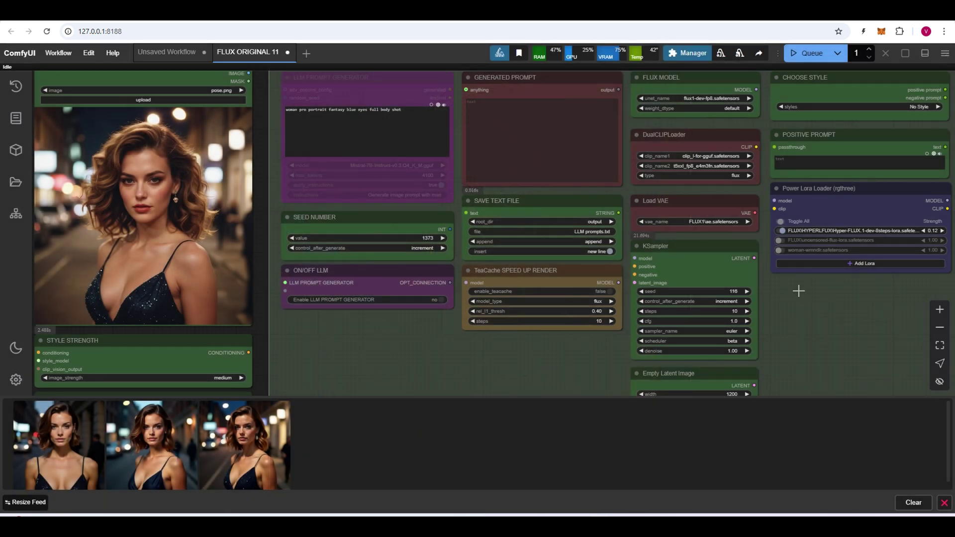
- Set image_strength to low, generate a portrait, and preview it
{"action": "left_click", "coordinate": [221, 377]}
{"action": "left_click", "coordinate": [251, 424]}
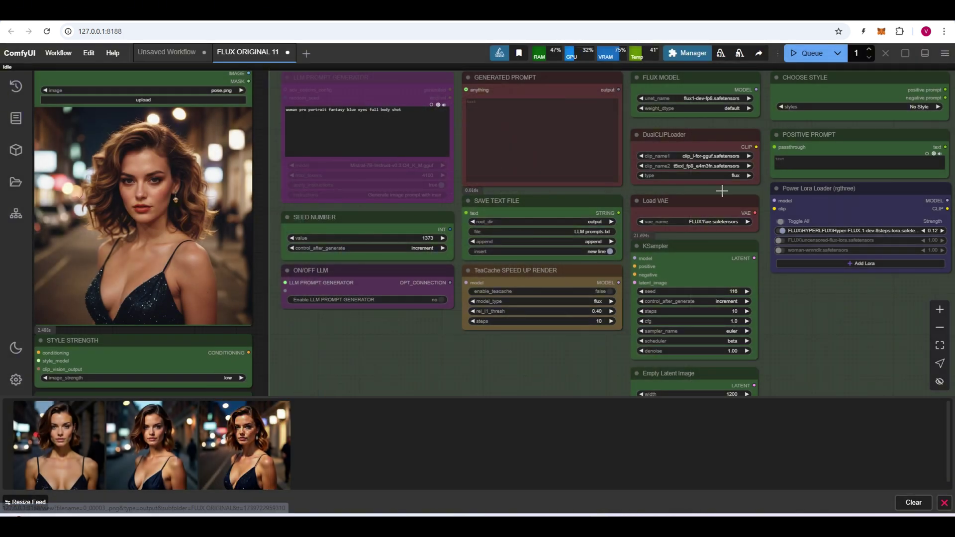
{"action": "left_click", "coordinate": [806, 53]}
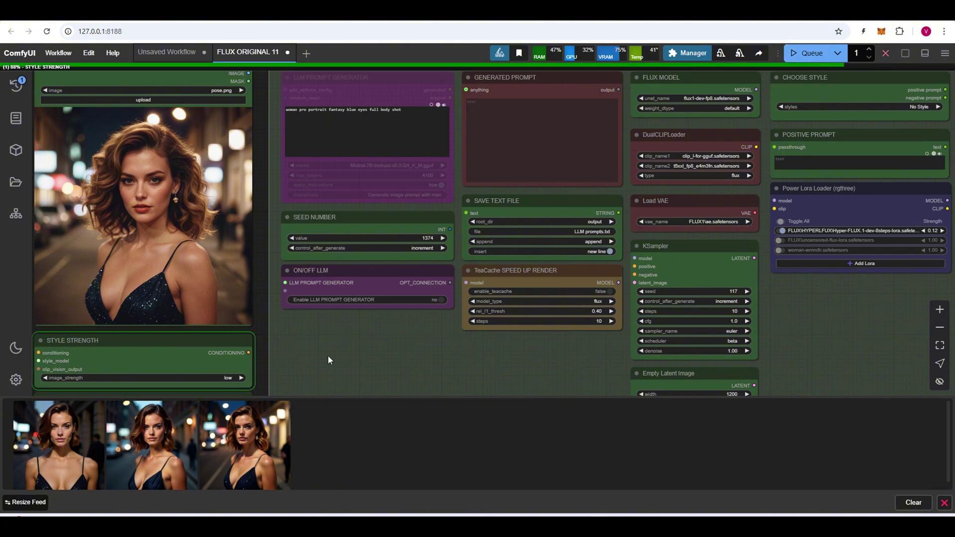
{"action": "left_click", "coordinate": [65, 426]}
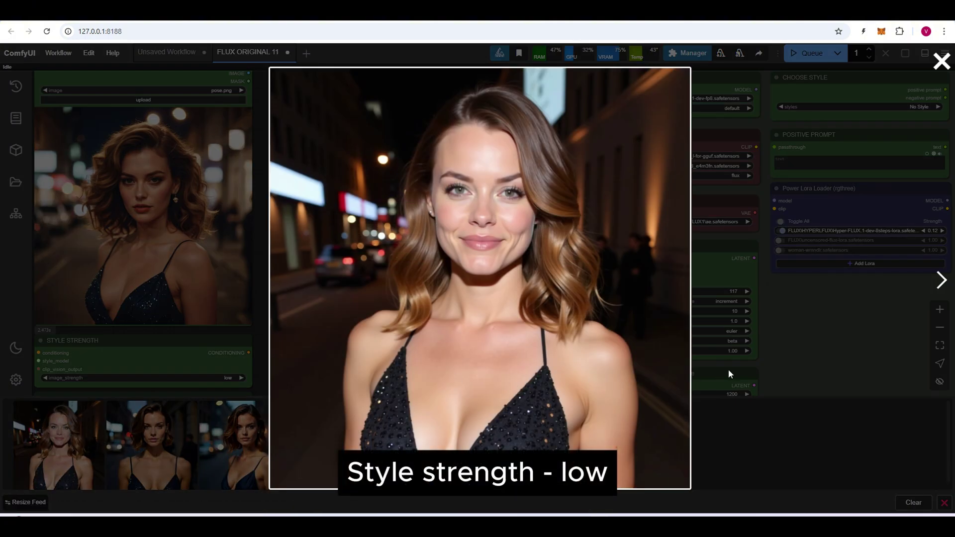
{"action": "left_click", "coordinate": [796, 338]}
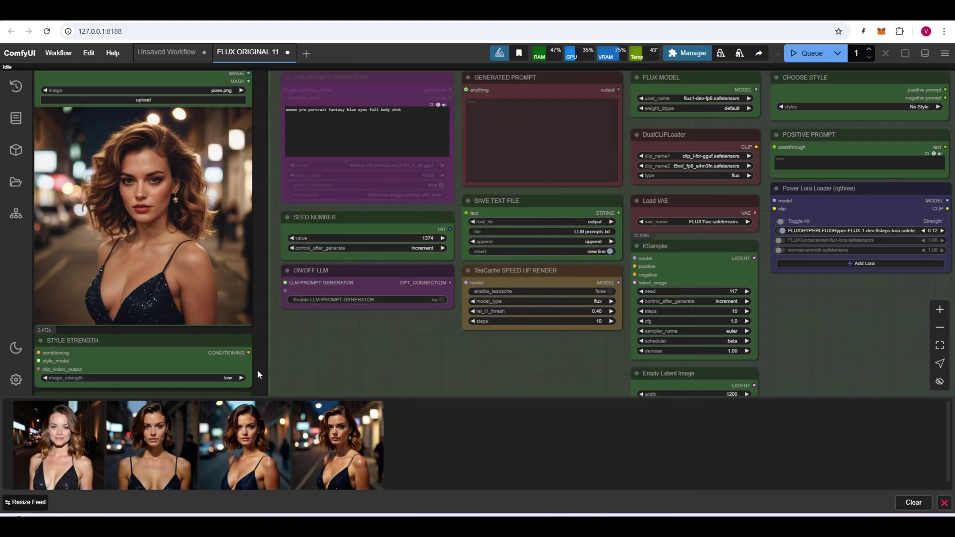
- Set image_strength to lowest, generate a portrait, and preview it
{"action": "left_click", "coordinate": [227, 377]}
{"action": "left_click", "coordinate": [249, 429]}
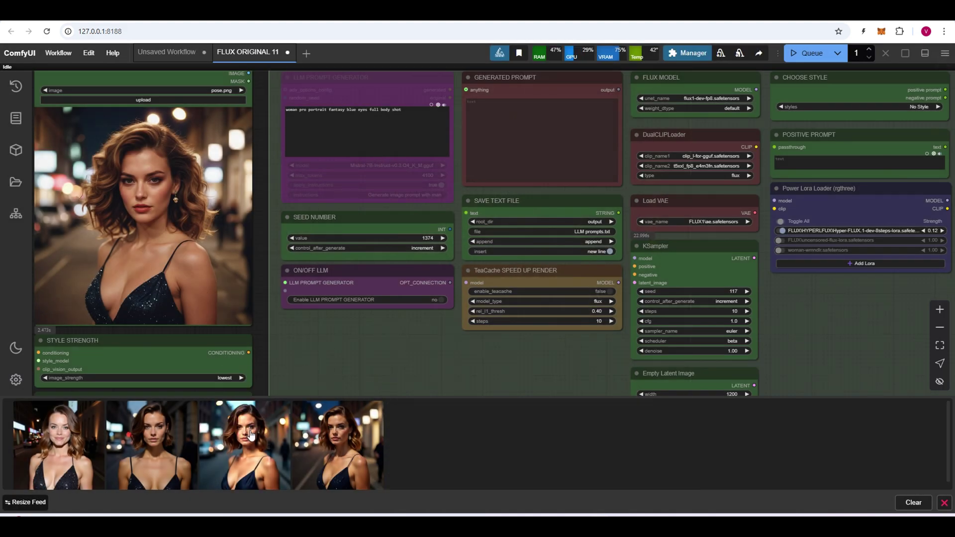
{"action": "left_click", "coordinate": [806, 52]}
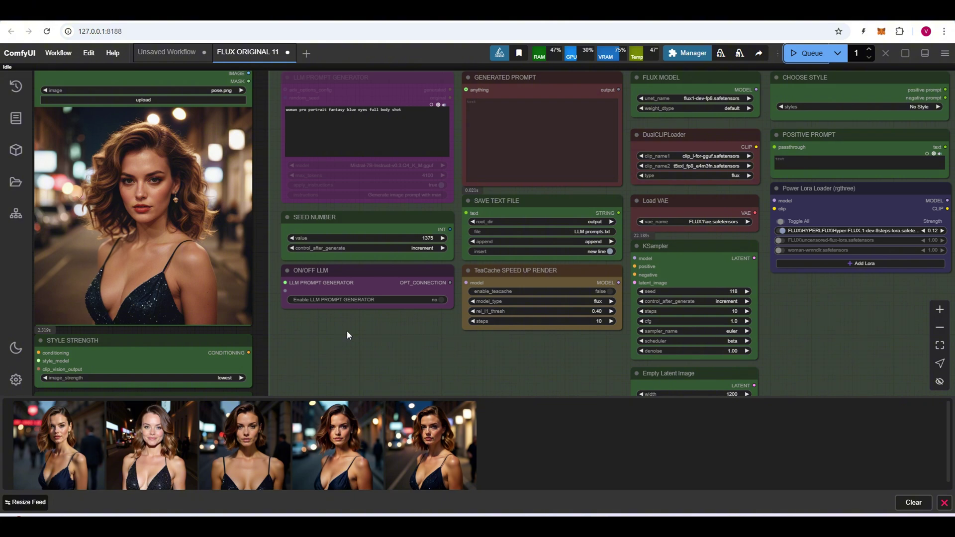
{"action": "left_click", "coordinate": [73, 421]}
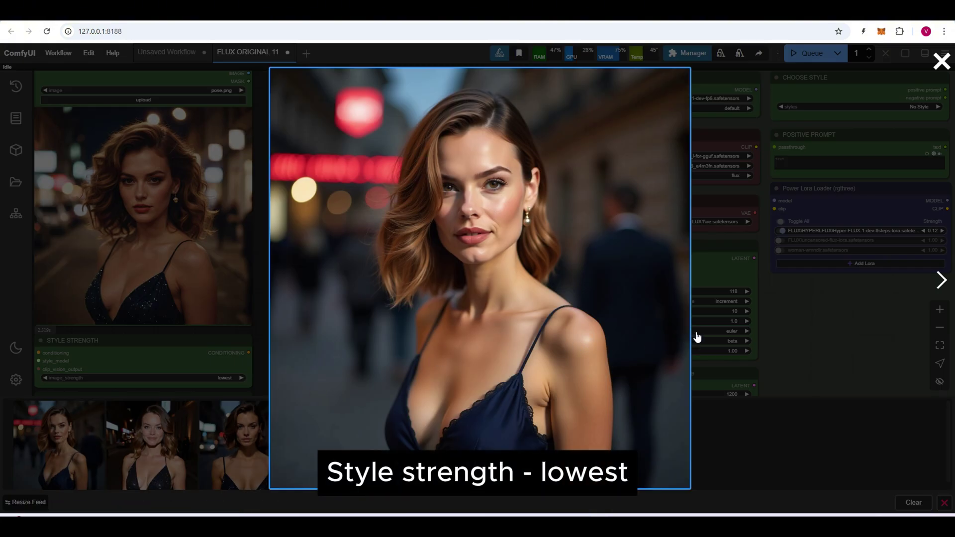
{"action": "left_click", "coordinate": [791, 310]}
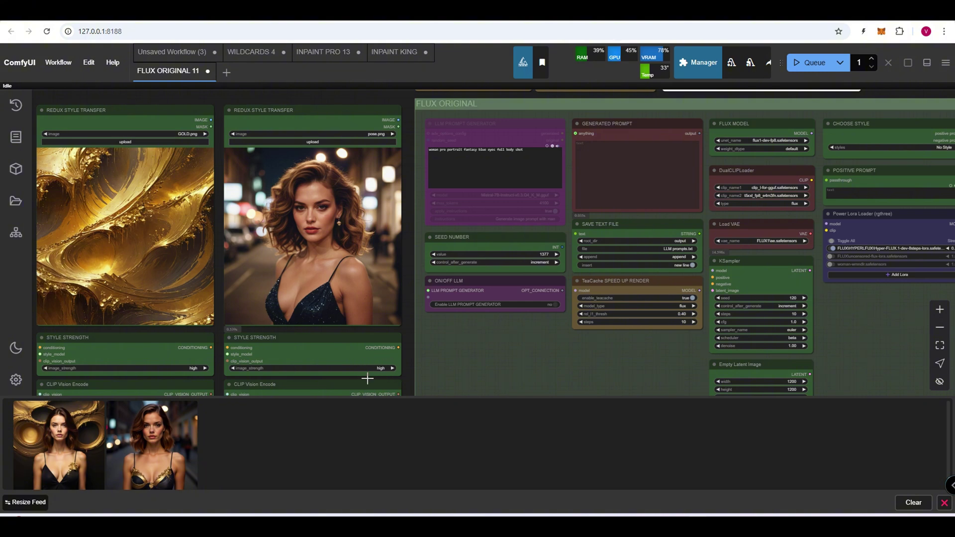
- Preview the gold-styled portrait, then lower pose.png's image_strength from high to medium
{"action": "left_click", "coordinate": [77, 424]}
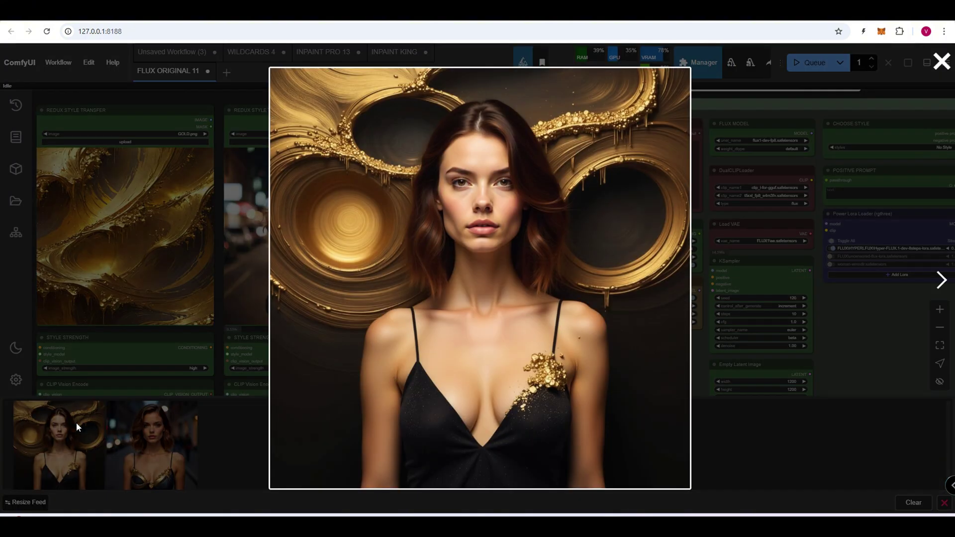
{"action": "left_click", "coordinate": [70, 420]}
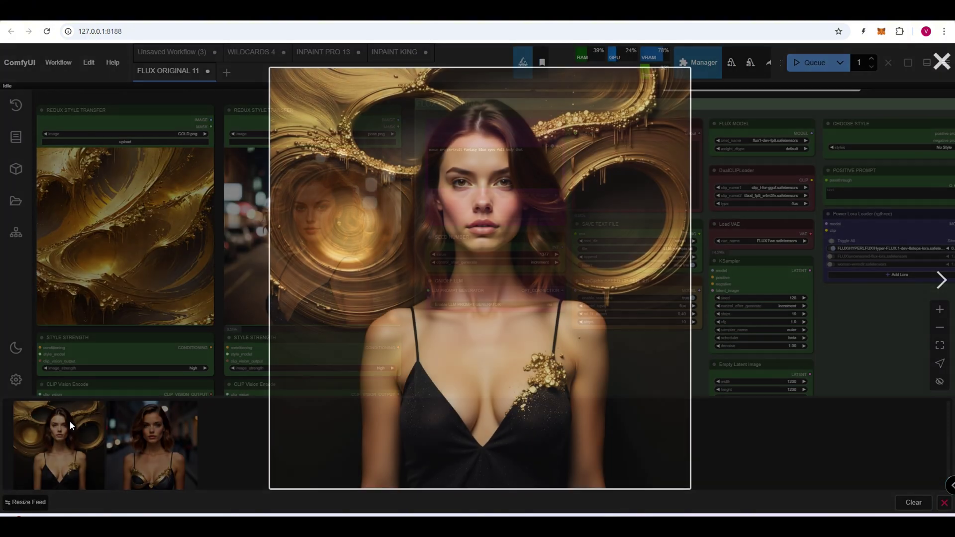
{"action": "left_click", "coordinate": [392, 368]}
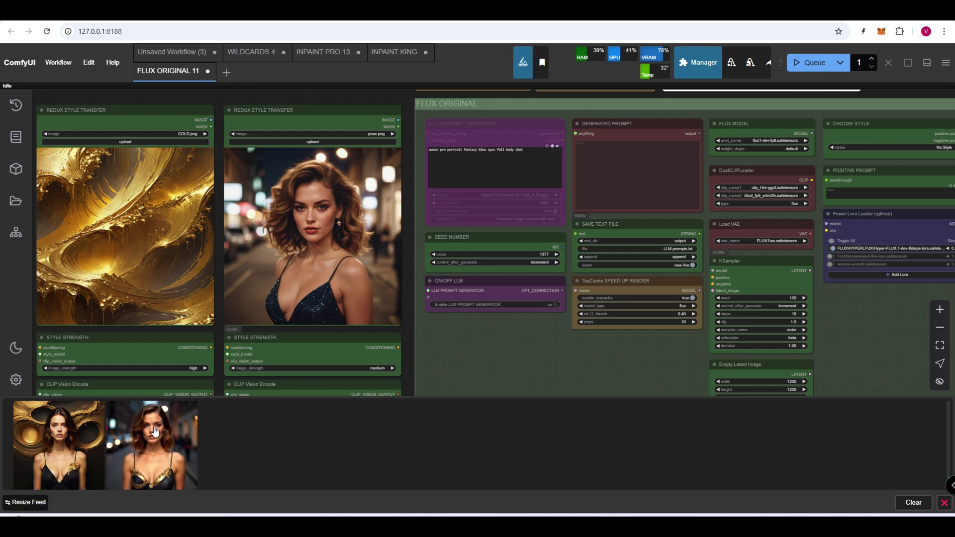